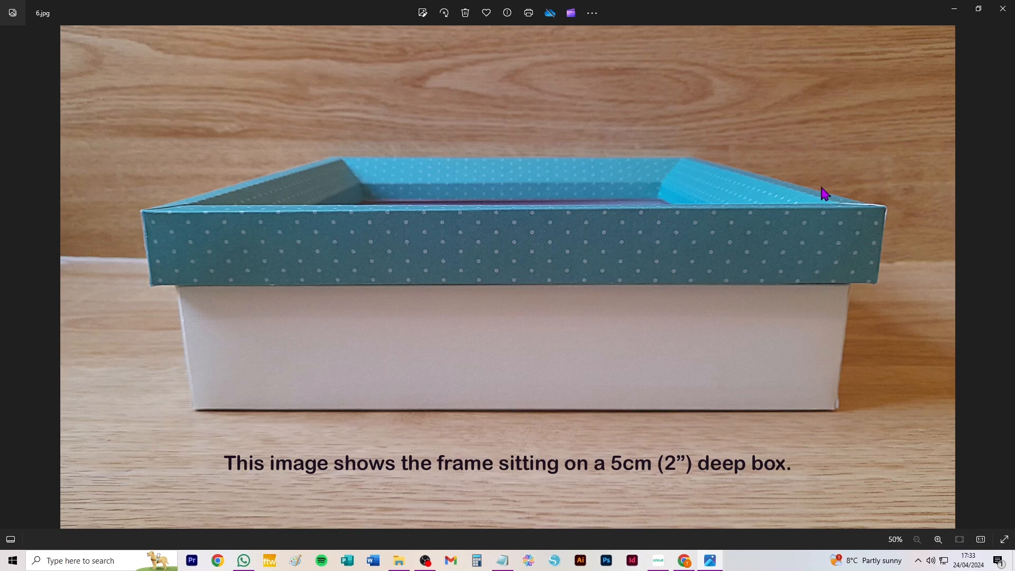
# Look through the photos of the finished box frames from 6.jpg to 10.jpg.
pyautogui.moveTo(1009, 286)
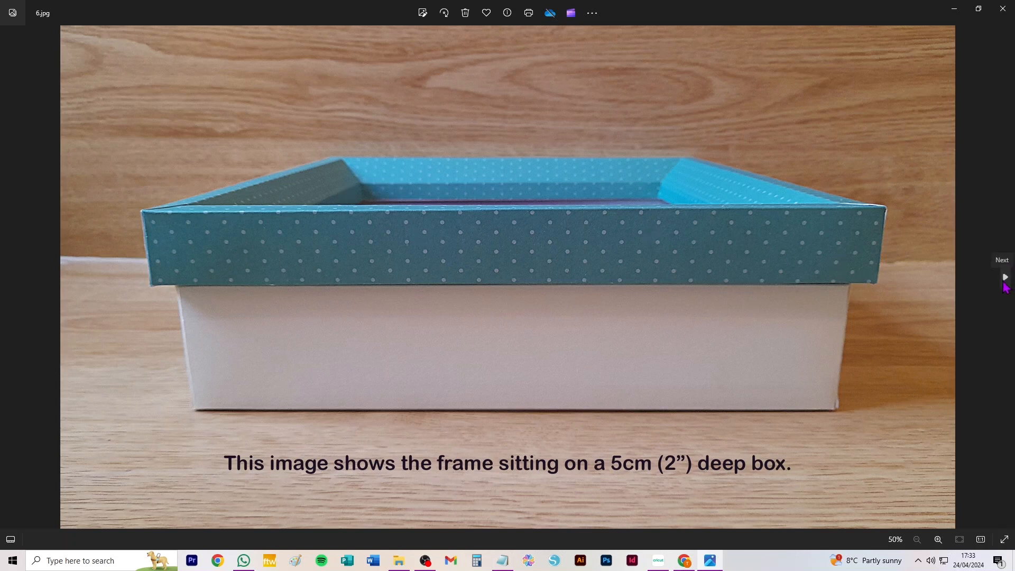
pyautogui.click(1003, 280)
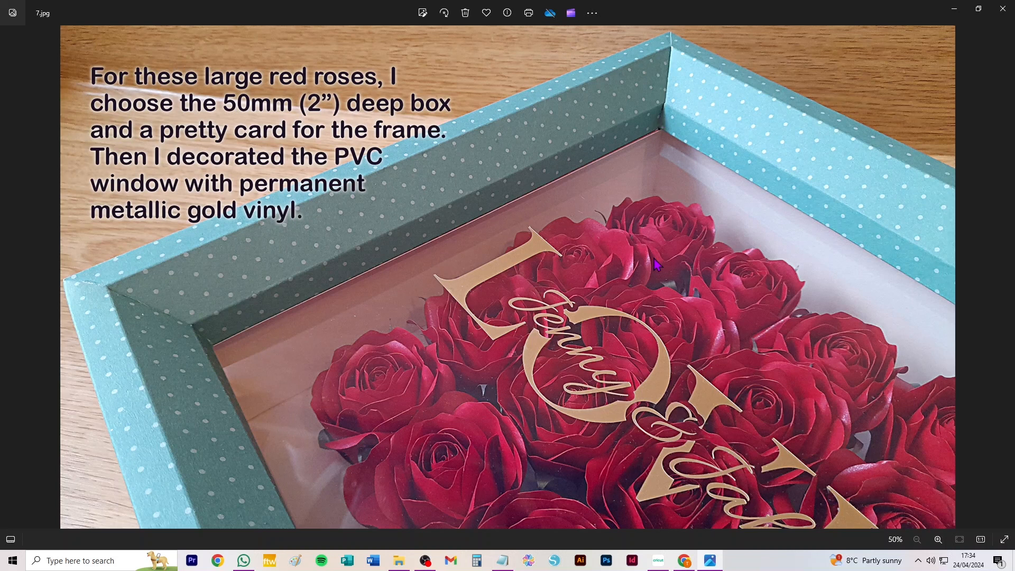
pyautogui.click(1007, 279)
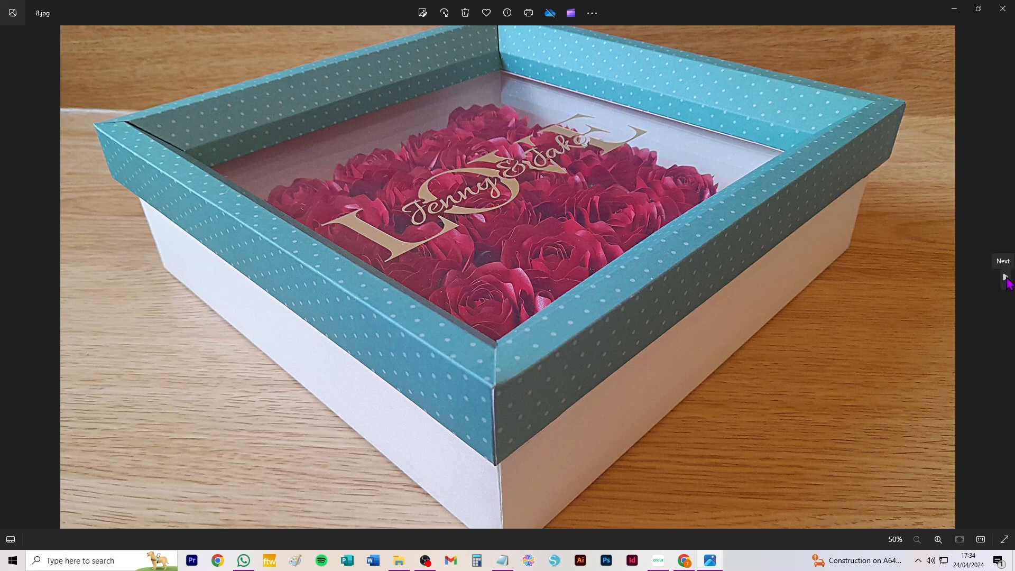
pyautogui.click(1005, 277)
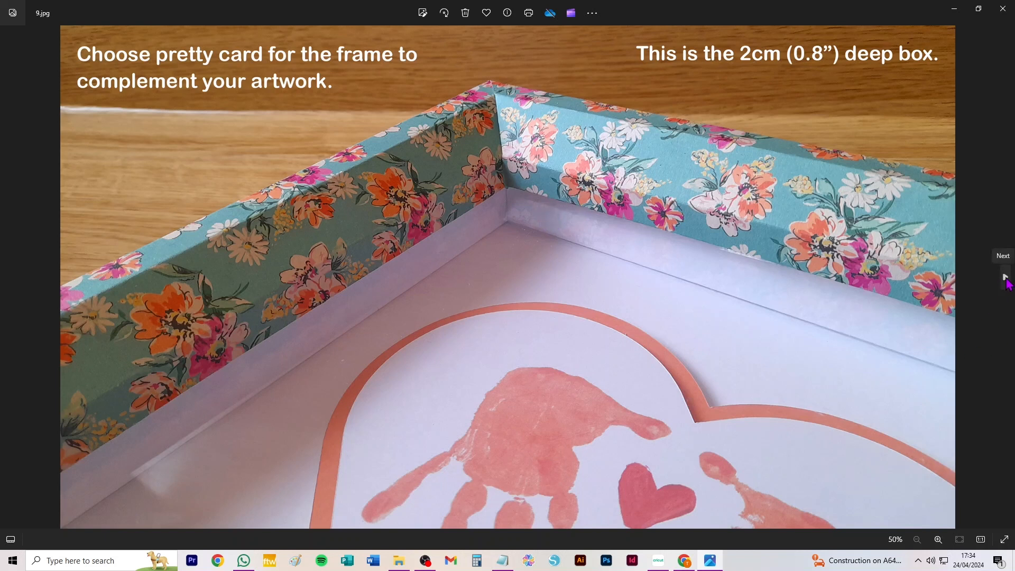
pyautogui.click(1005, 277)
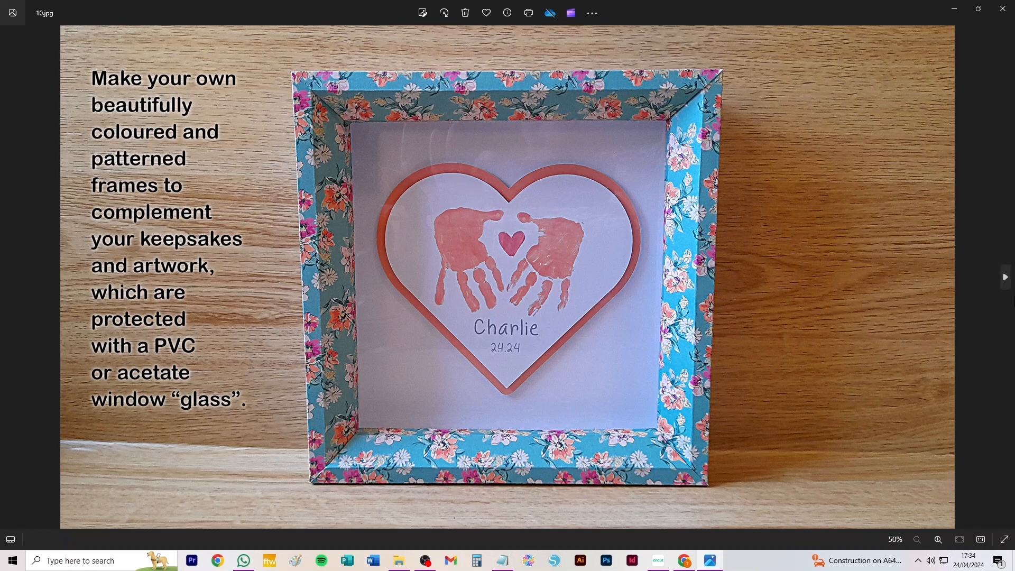
pyautogui.click(1005, 277)
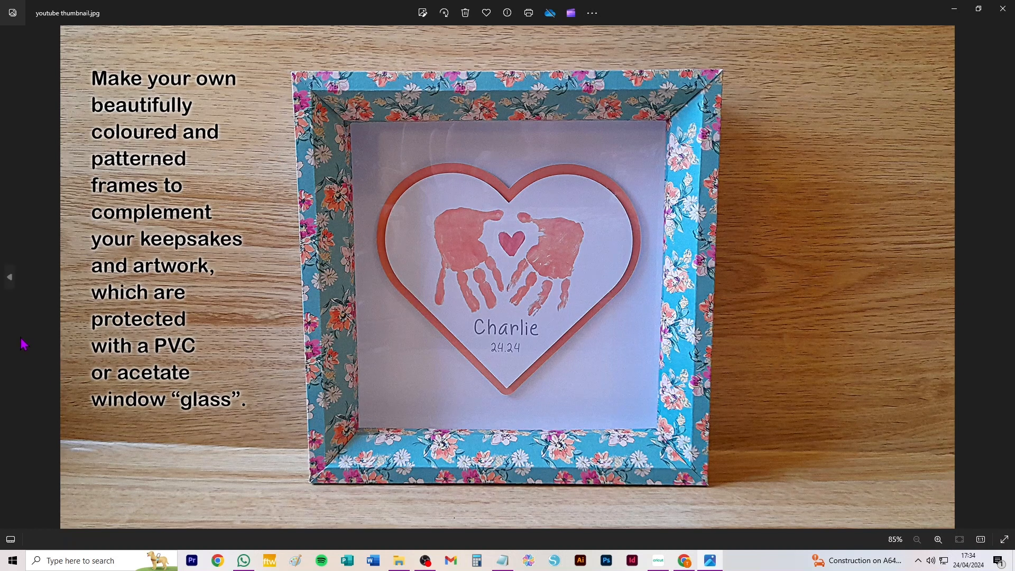
pyautogui.click(10, 279)
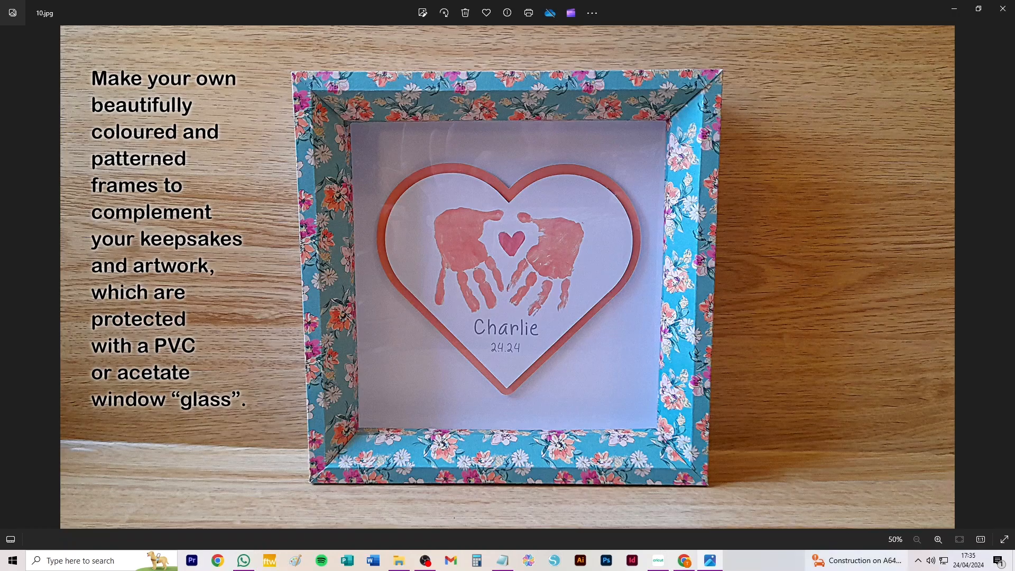
# Switch to Cricut Design Space and add the recently uploaded light-teal frame template to the blank canvas.
pyautogui.click(665, 566)
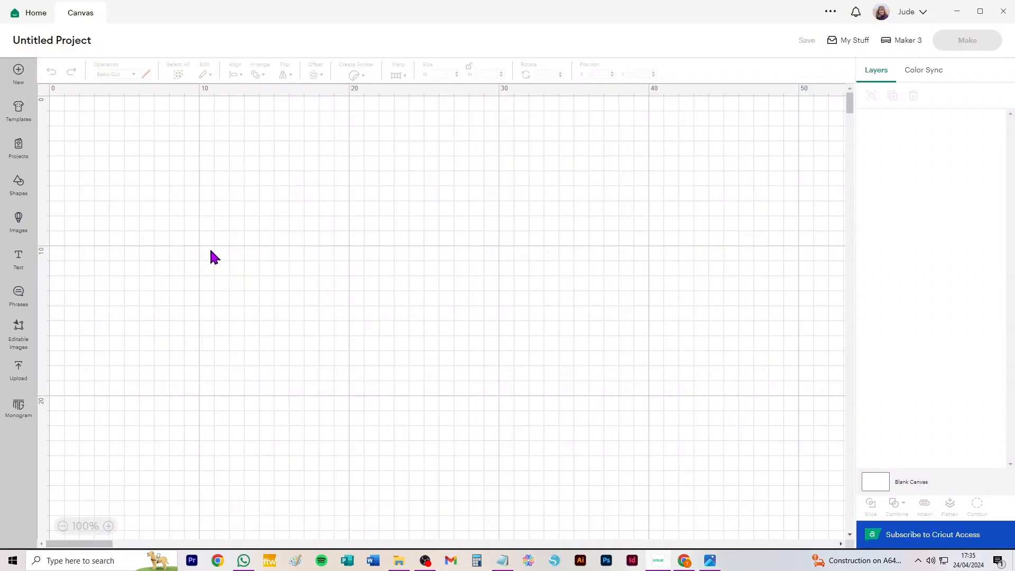
pyautogui.click(19, 370)
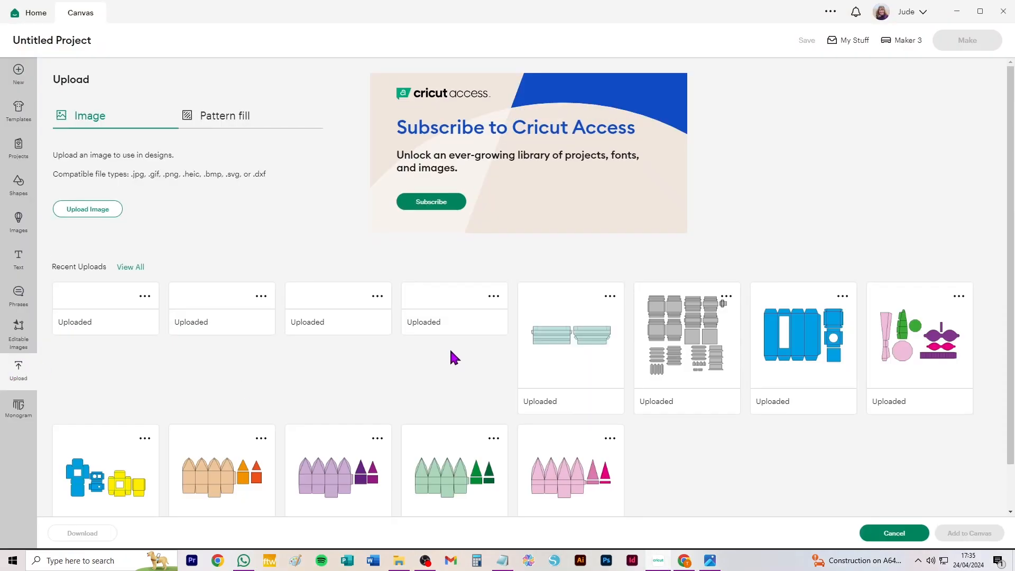
pyautogui.click(566, 337)
pyautogui.click(969, 533)
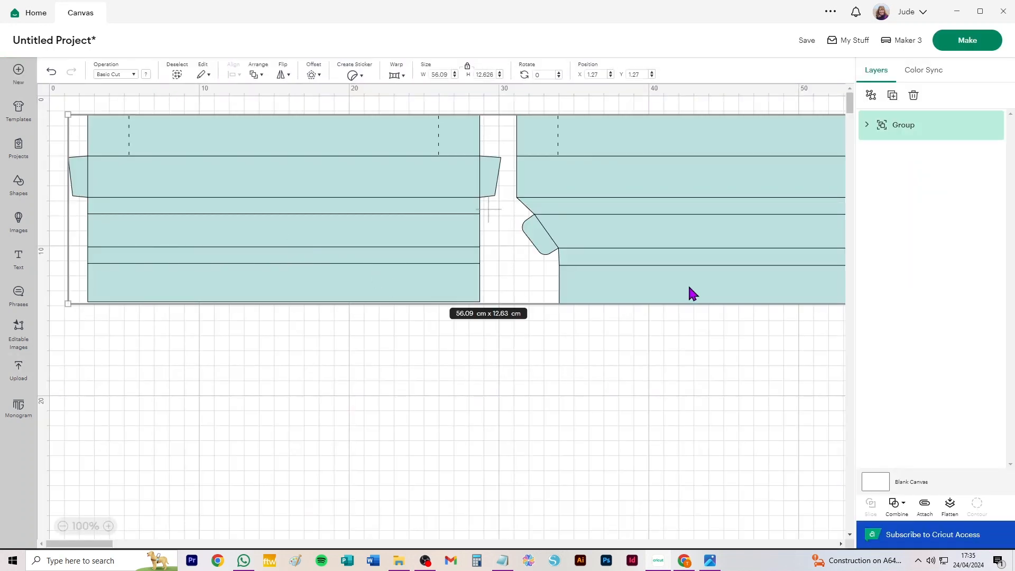
pyautogui.scroll(-3, 449, 288)
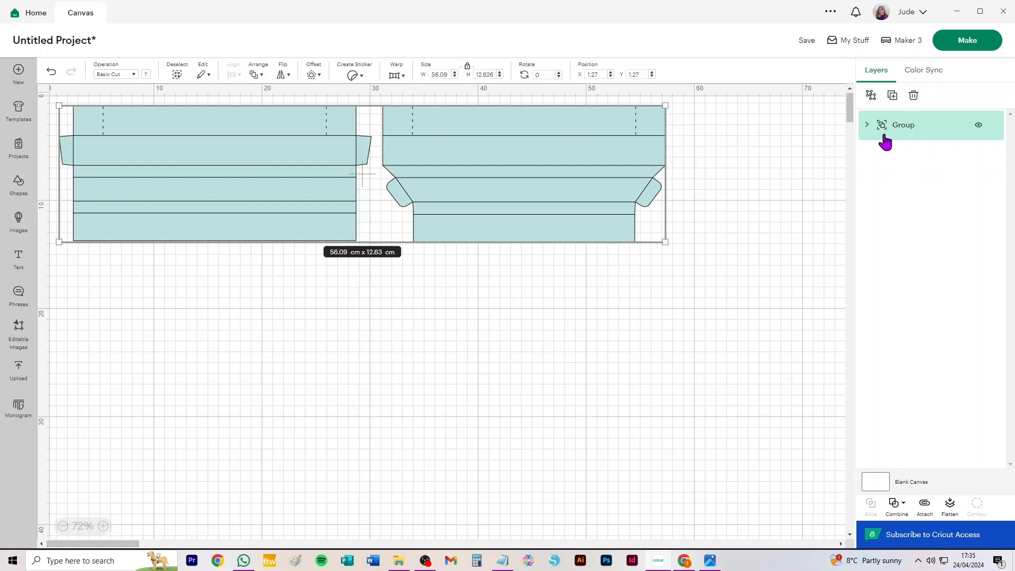
# Ungroup the frame template and change the Frame layer containing the fold lines from Basic Cut to Score.
pyautogui.click(871, 99)
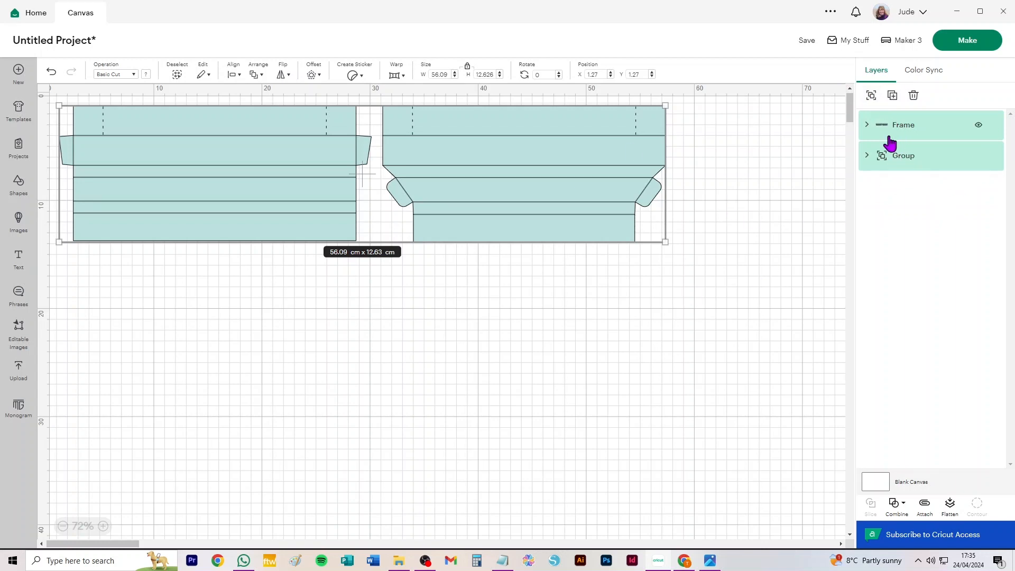
pyautogui.click(936, 129)
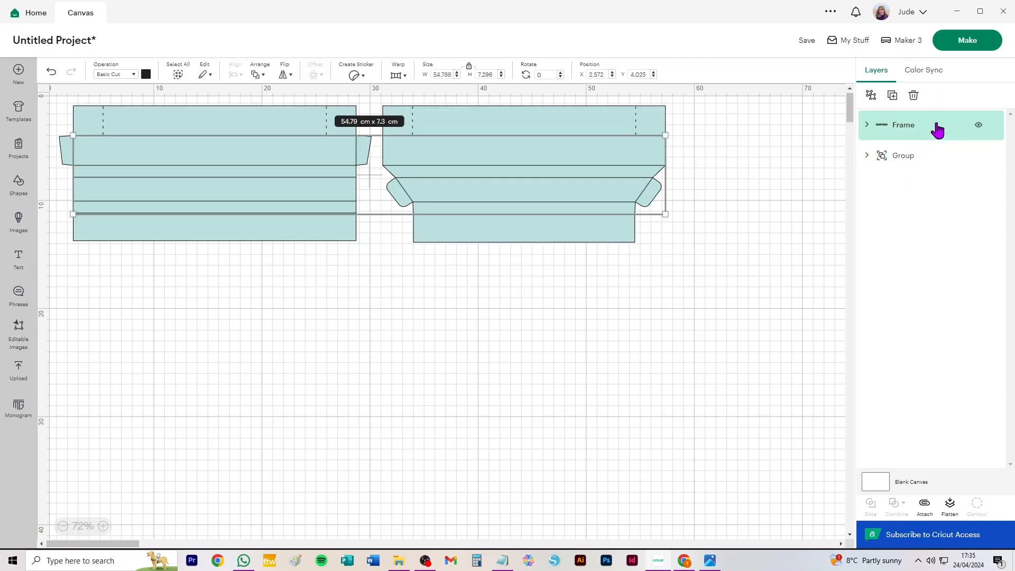
pyautogui.click(867, 126)
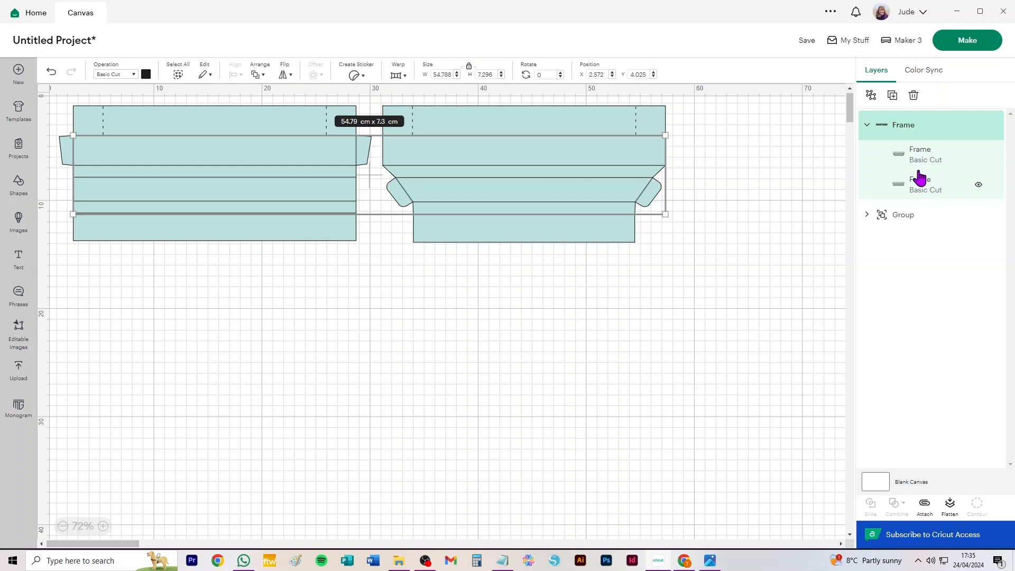
pyautogui.click(867, 215)
pyautogui.click(116, 77)
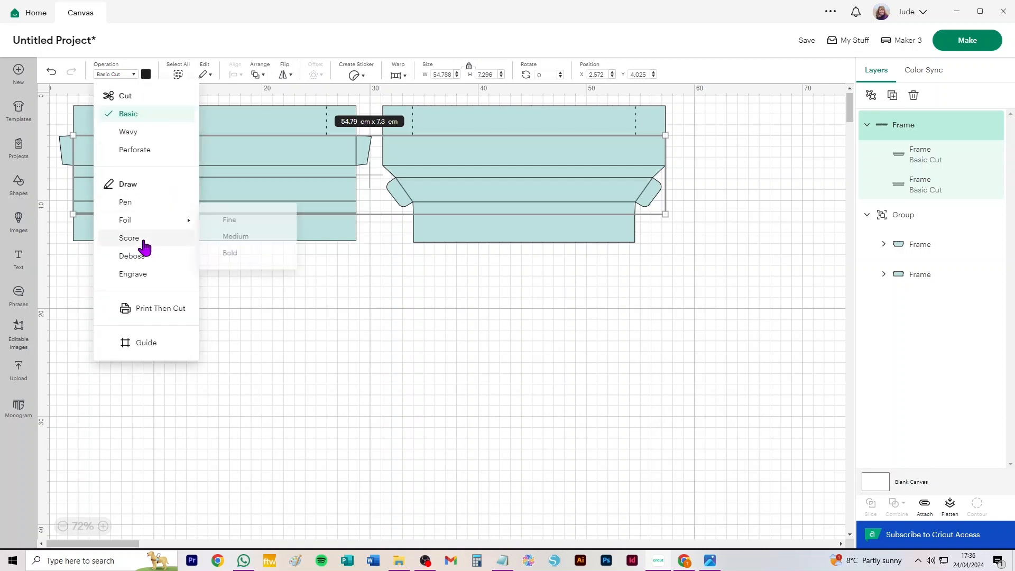
pyautogui.click(125, 238)
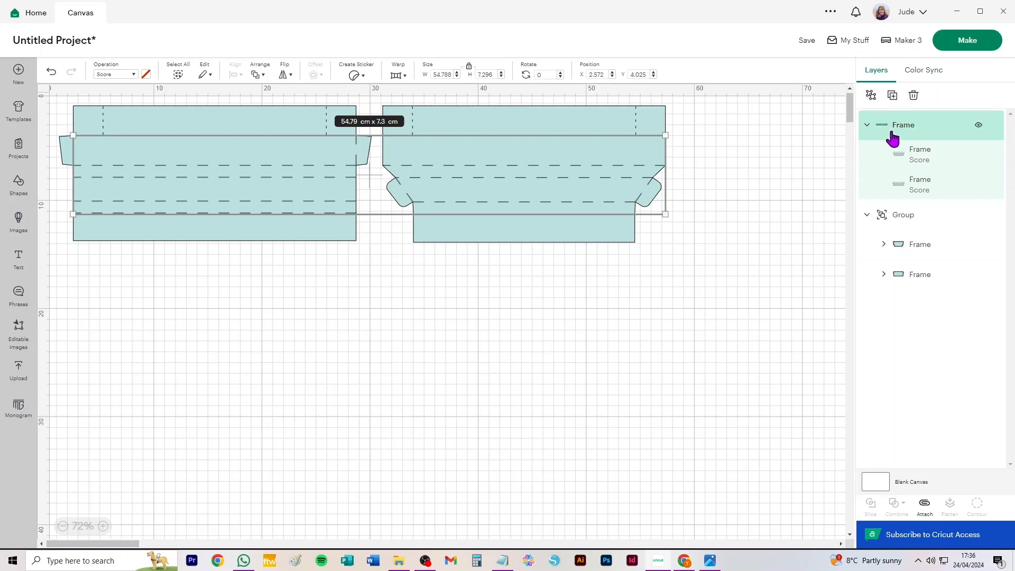
# Ungroup the score lines and the group of frame pieces so that each is a separate layer.
pyautogui.click(871, 95)
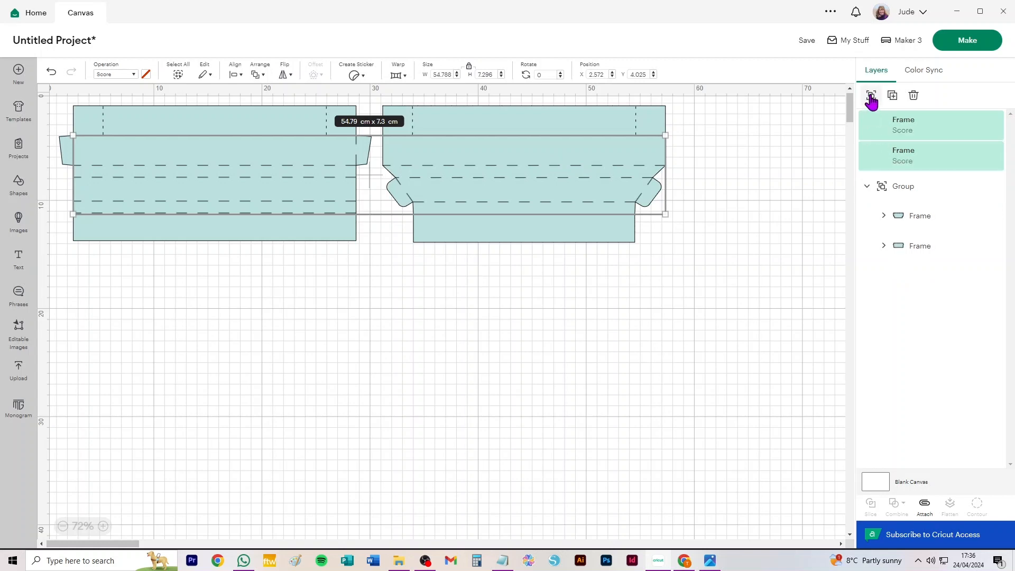
pyautogui.click(905, 194)
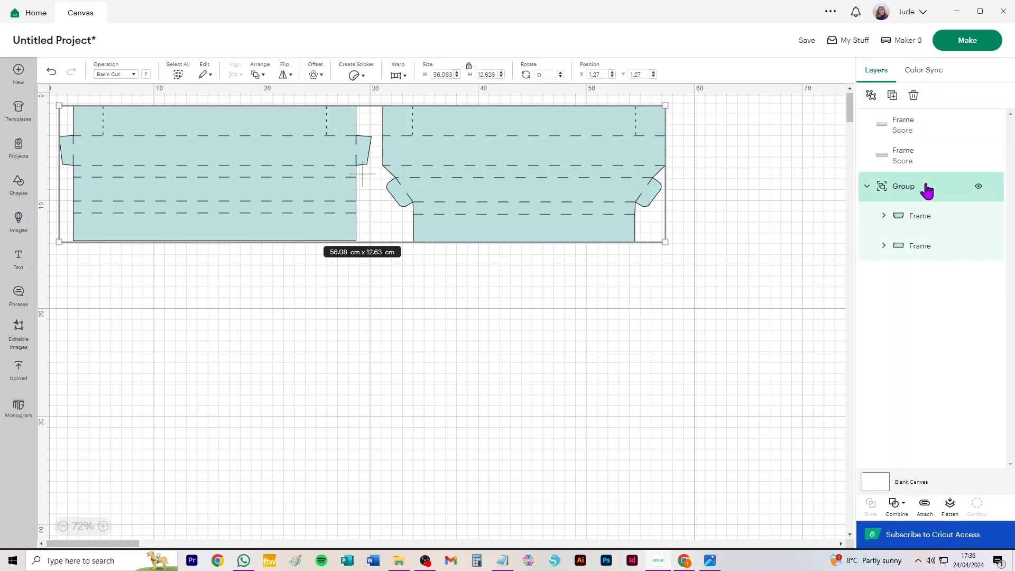
pyautogui.click(871, 97)
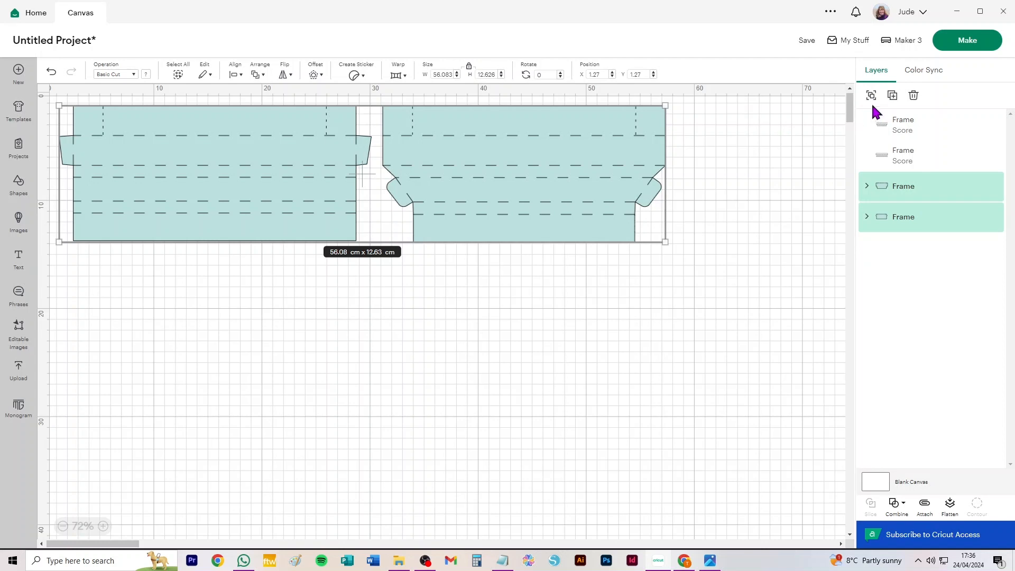
pyautogui.click(804, 152)
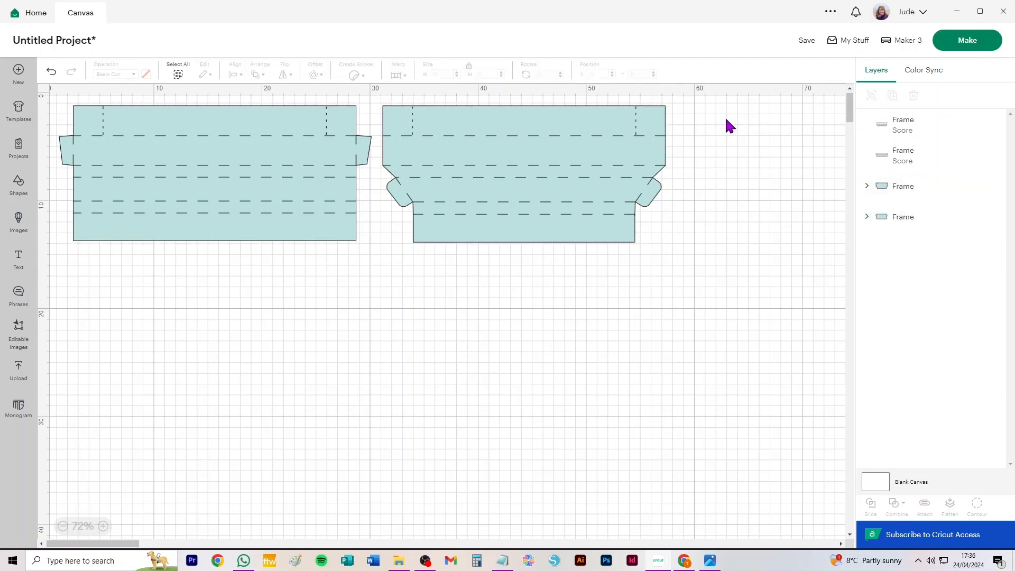
# Examine the short dashed cut lines in the layer of the frame piece with angled ends.
pyautogui.click(866, 187)
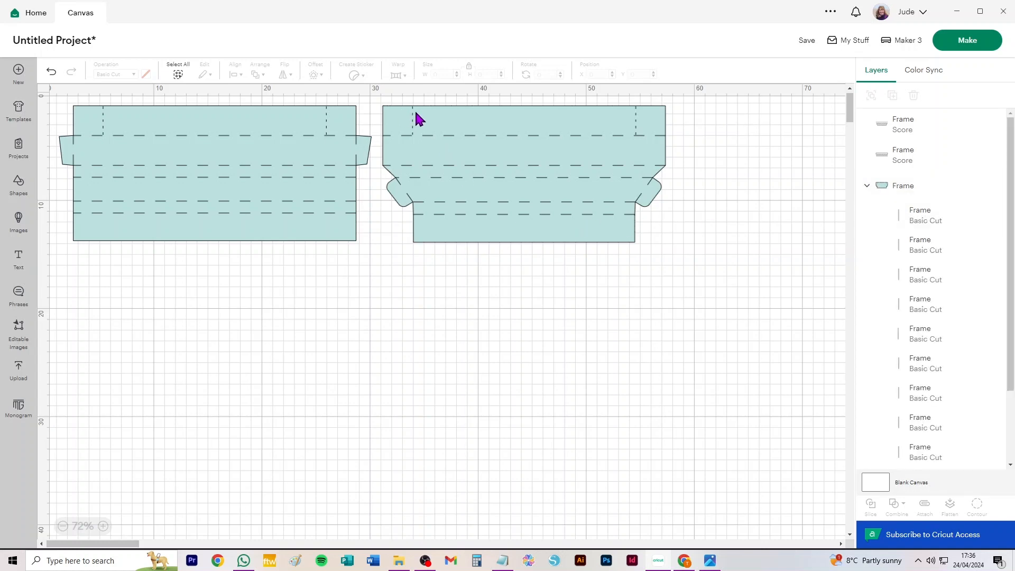
pyautogui.scroll(5, 416, 131)
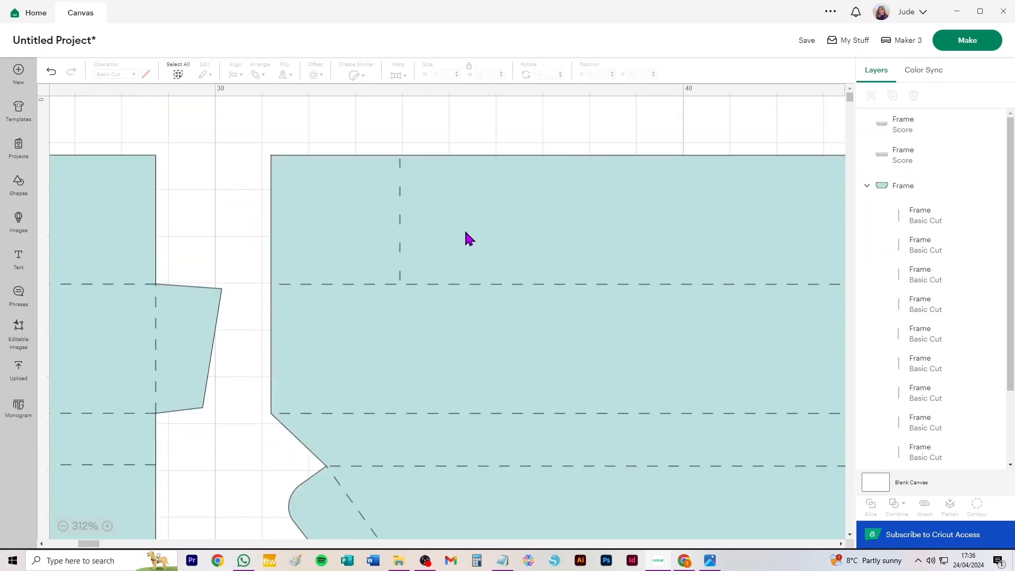
pyautogui.scroll(-6, 465, 235)
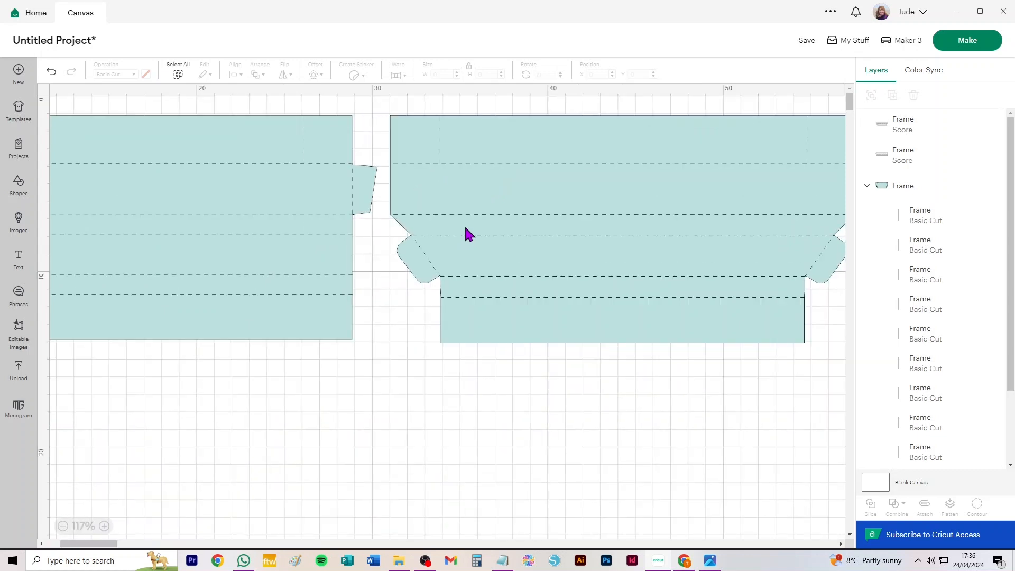
pyautogui.click(564, 135)
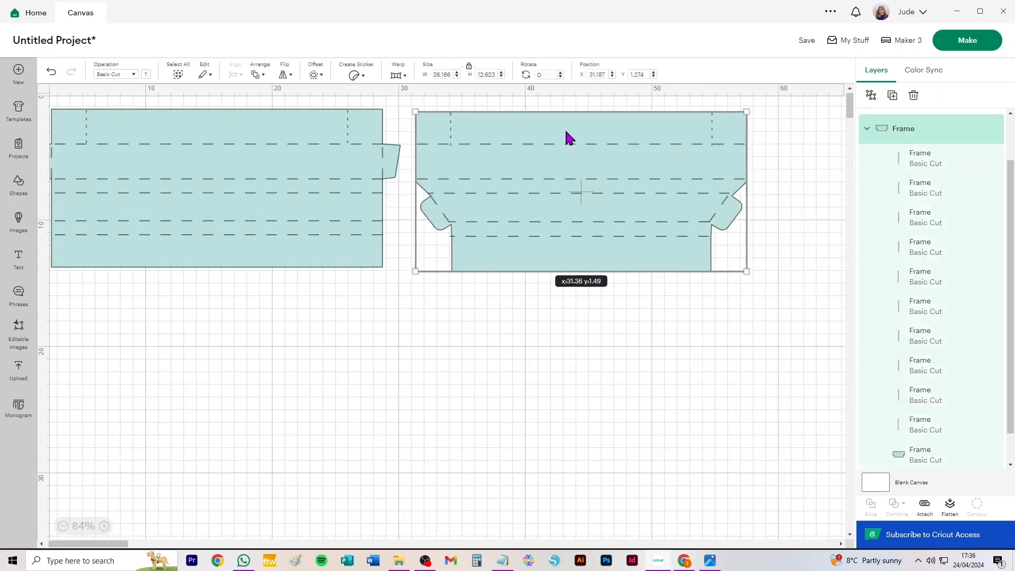
pyautogui.moveTo(565, 133); pyautogui.dragTo(596, 182)
pyautogui.hotkey('ctrl', 'z')
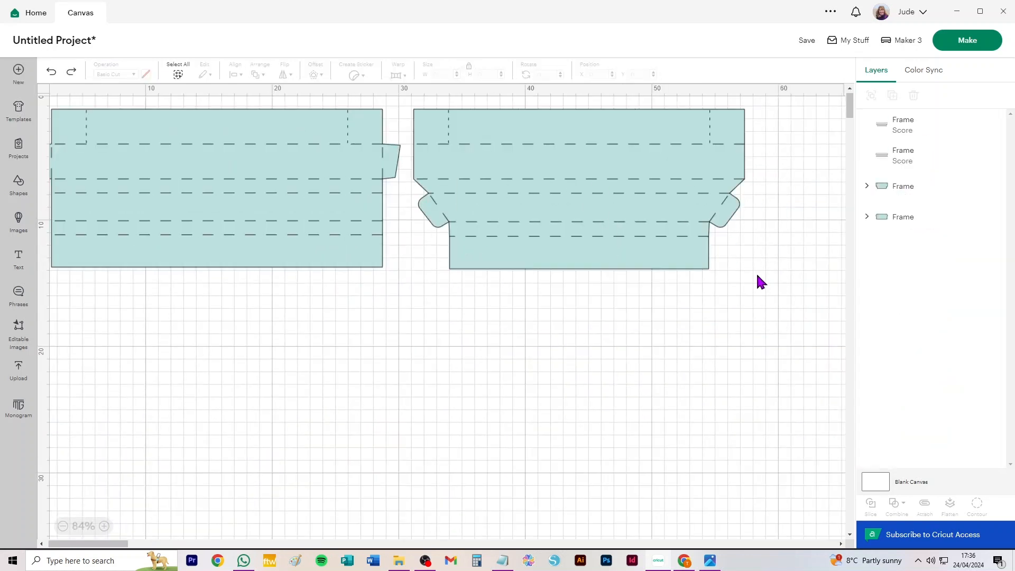
# Attach the score lines to the angled frame piece and to the straight frame piece, one piece at a time.
pyautogui.moveTo(784, 290); pyautogui.dragTo(408, 91)
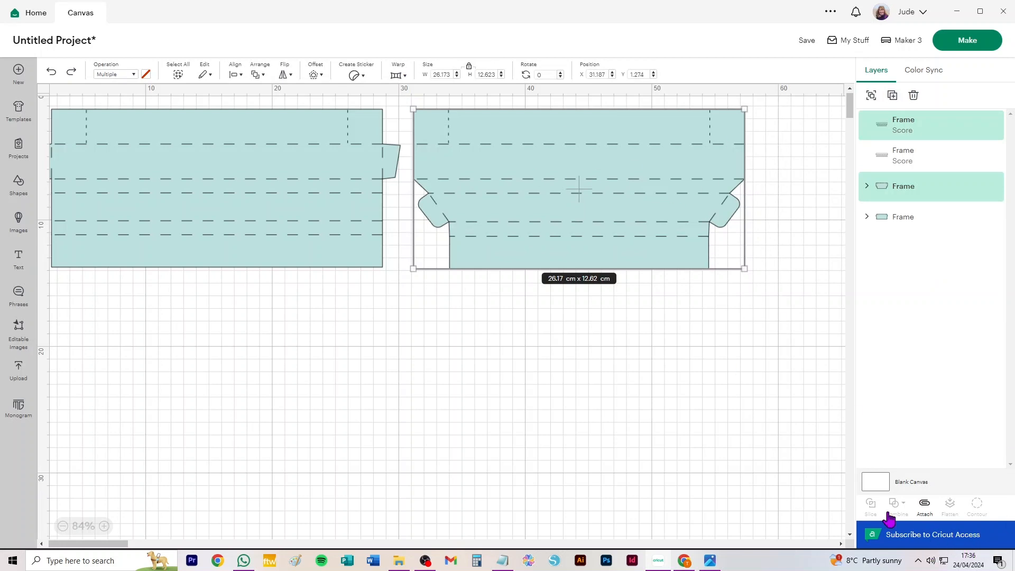
pyautogui.click(925, 505)
pyautogui.moveTo(74, 321); pyautogui.dragTo(379, 90)
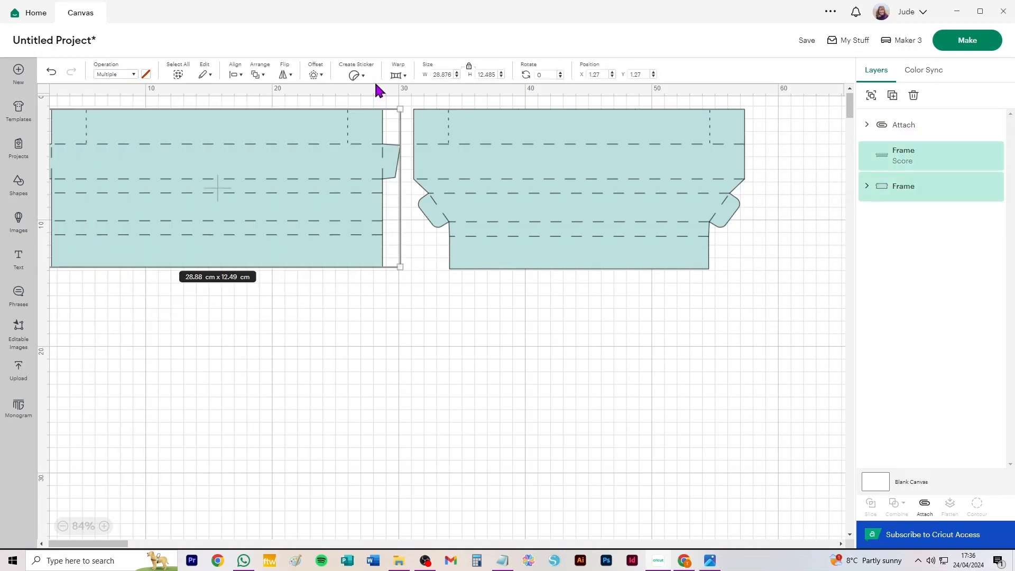
pyautogui.click(924, 505)
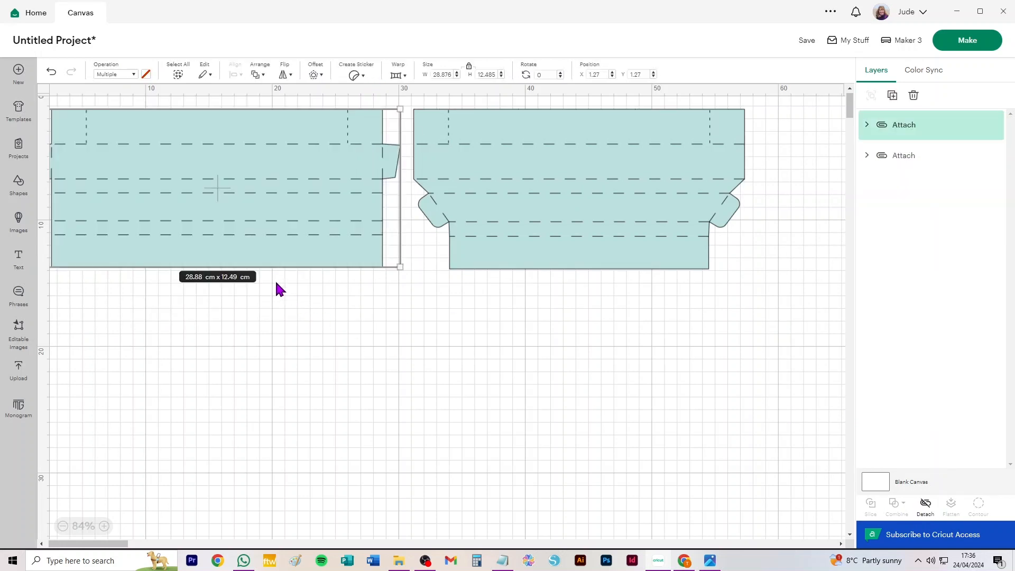
# Duplicate both attached frame pieces and place the copies directly below the originals.
pyautogui.keyDown('shift'); pyautogui.click(492, 177); pyautogui.keyUp('shift')
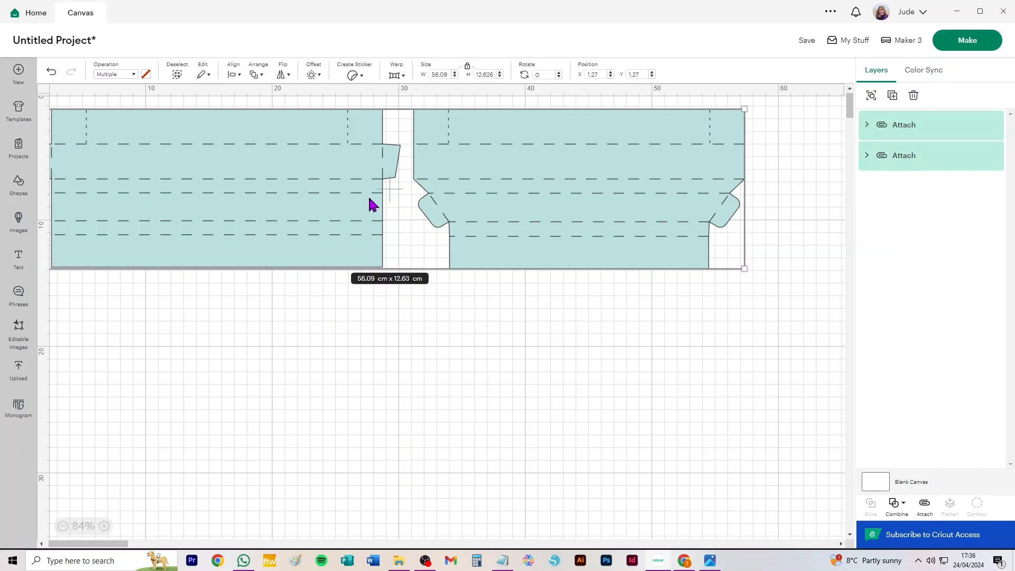
pyautogui.hotkey('ctrl', 'd')
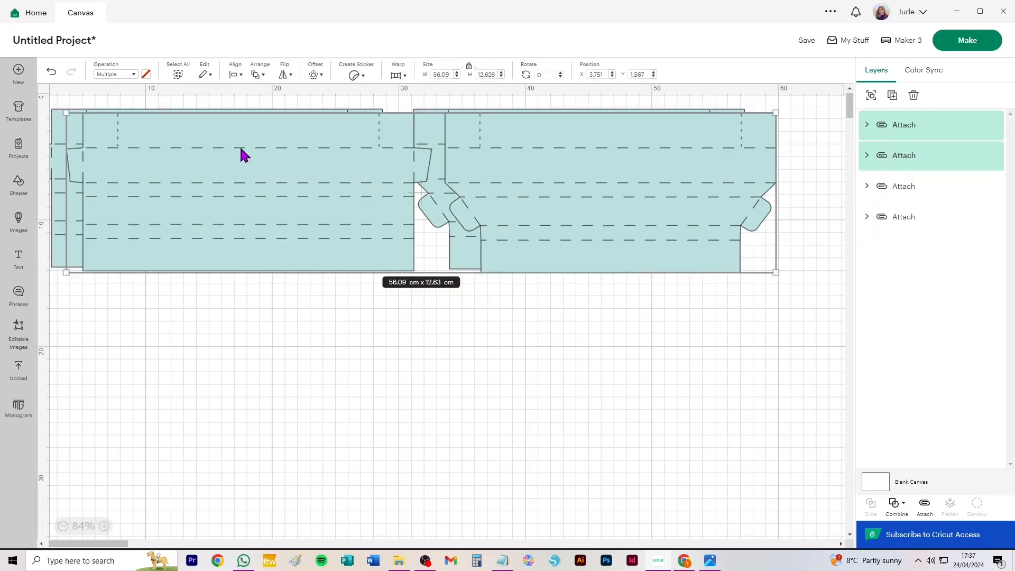
pyautogui.moveTo(243, 133); pyautogui.dragTo(213, 299)
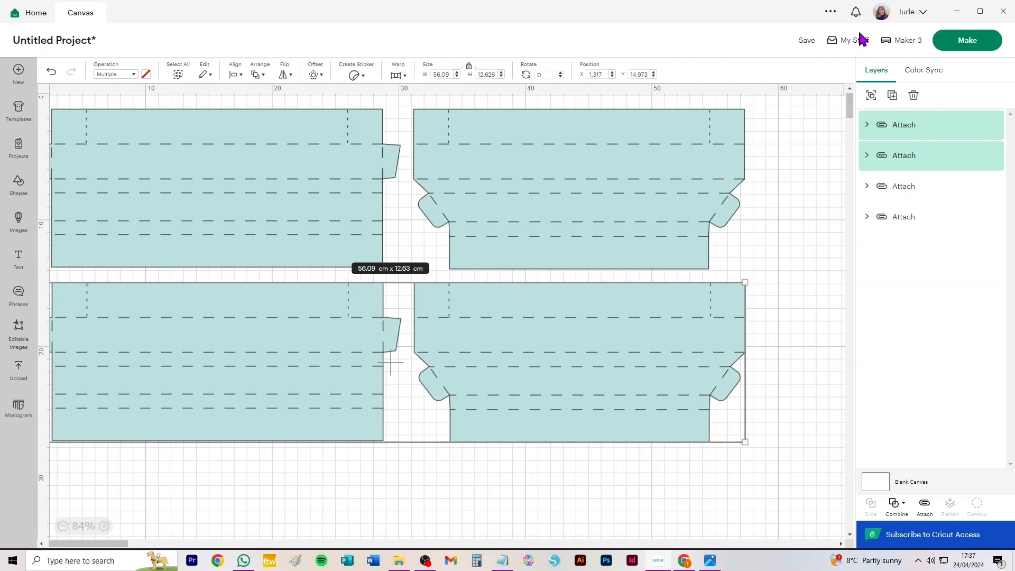
# Preview the project's mat layout with the material size set to 30.5 cm x 30.5 cm, and return to the canvas.
pyautogui.click(982, 46)
pyautogui.click(452, 315)
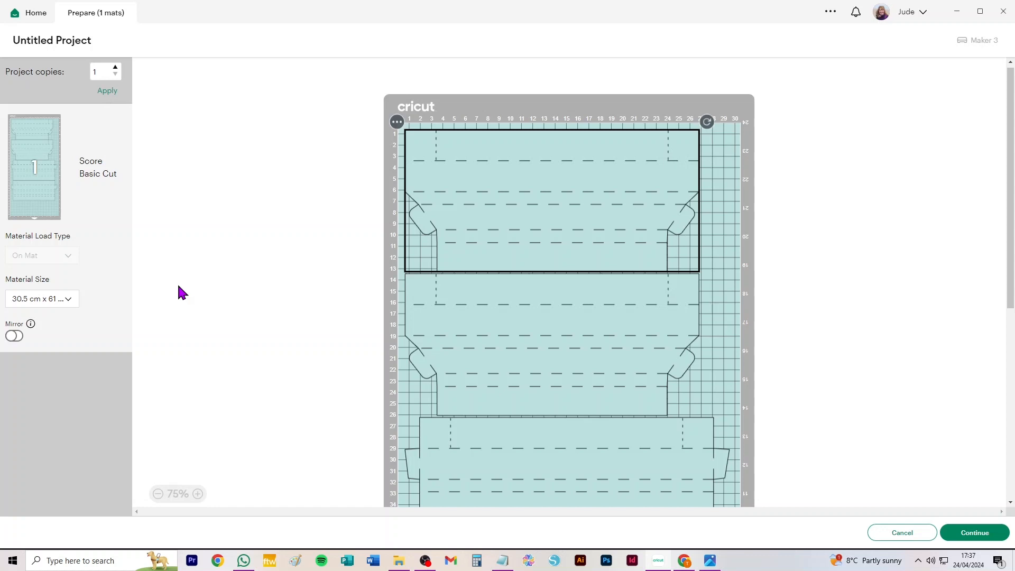
pyautogui.click(48, 305)
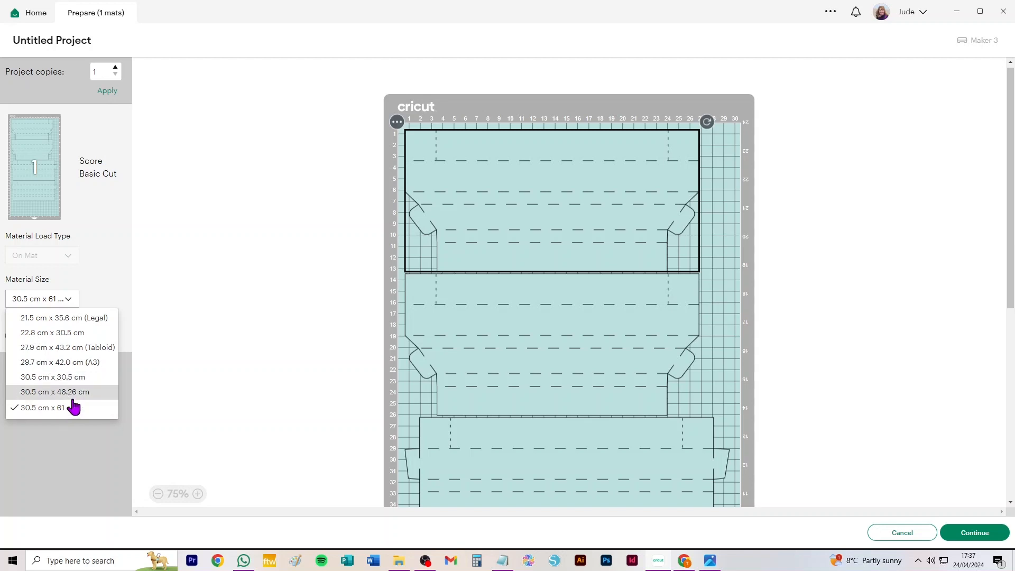
pyautogui.click(61, 376)
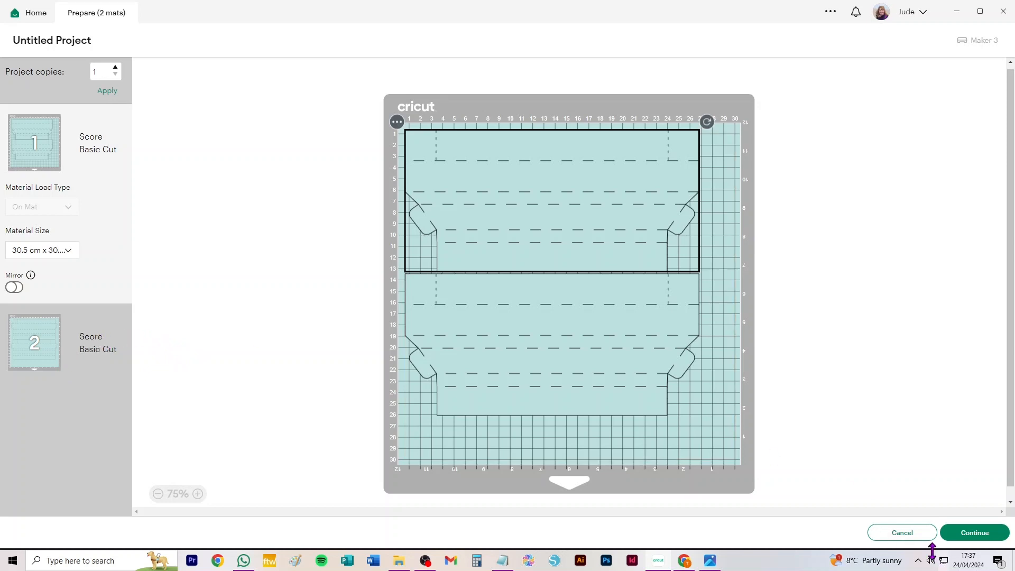
pyautogui.click(897, 535)
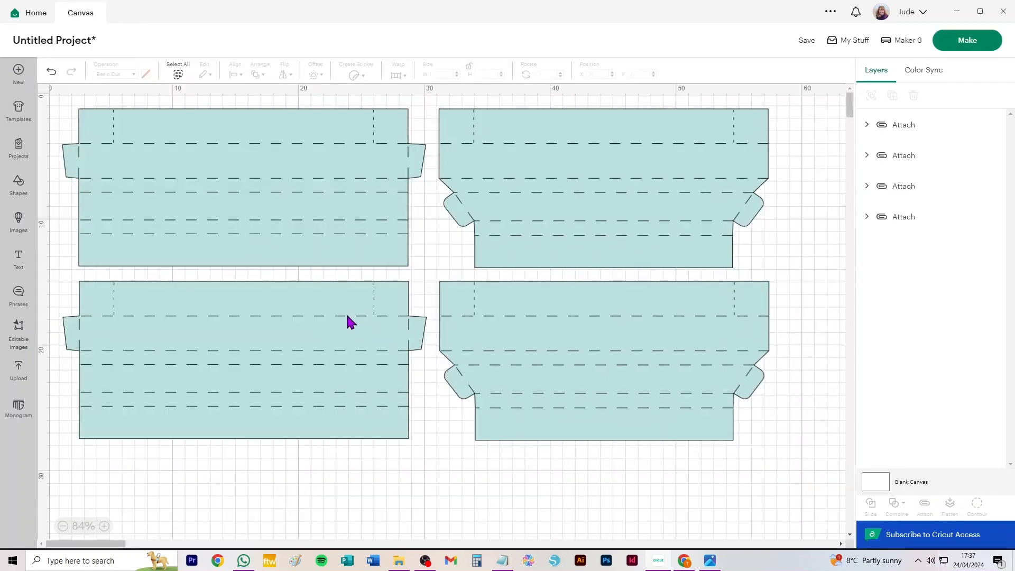
# Delete the two duplicate frame pieces in the lower row of the canvas.
pyautogui.click(247, 237)
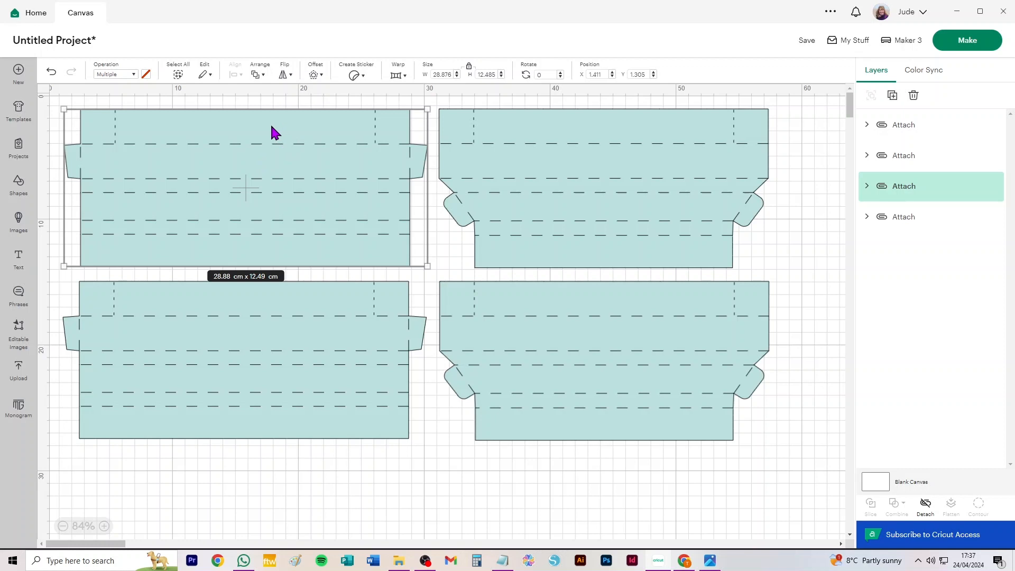
pyautogui.moveTo(219, 300)
pyautogui.mouseDown()
pyautogui.moveTo(236, 323)
pyautogui.moveTo(206, 305)
pyautogui.mouseUp()
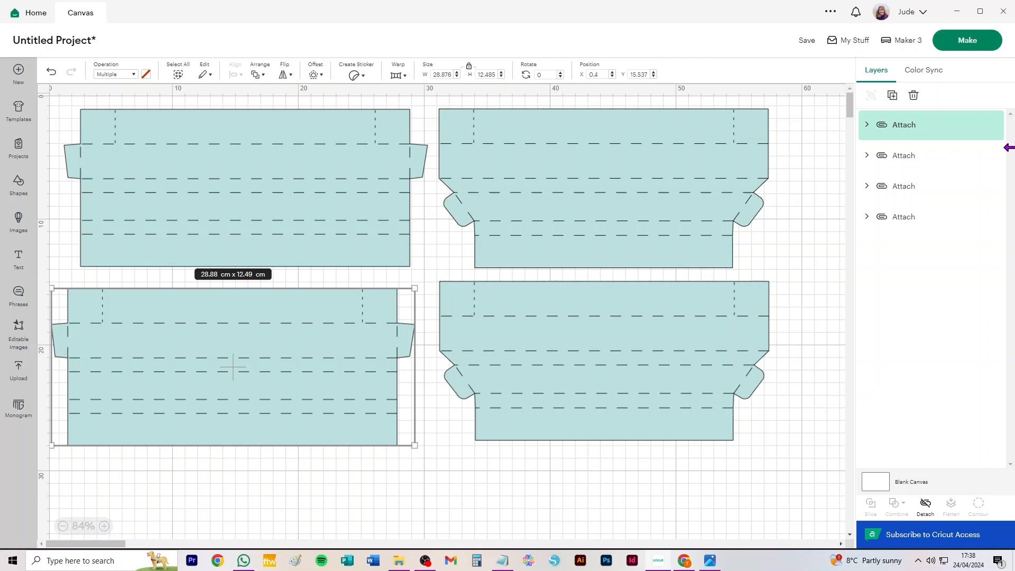
pyautogui.moveTo(784, 492); pyautogui.dragTo(299, 300)
pyautogui.press('Delete')
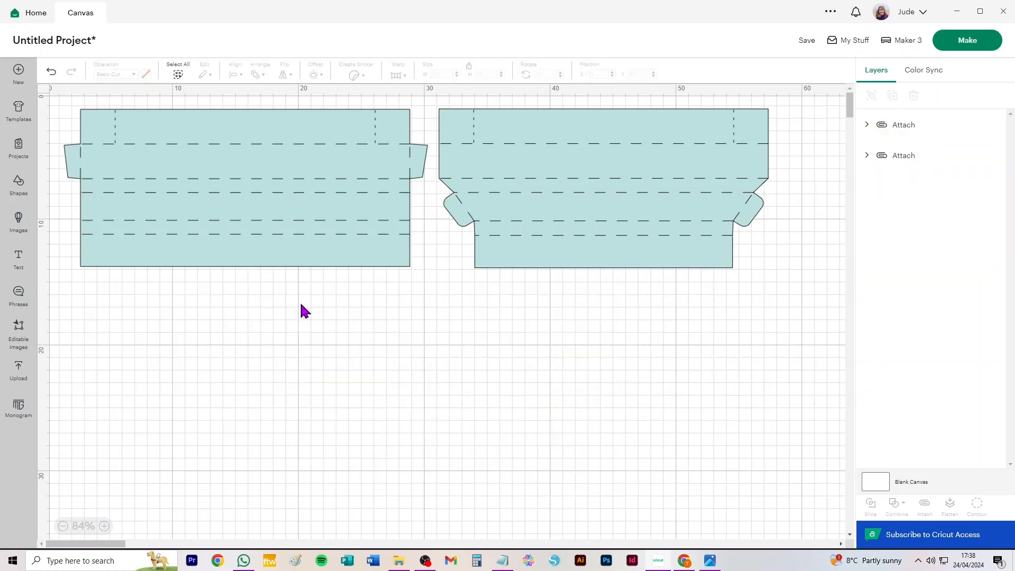
# Recolour the cut layer of the frame piece with angled ends to orange.
pyautogui.click(664, 189)
pyautogui.click(867, 157)
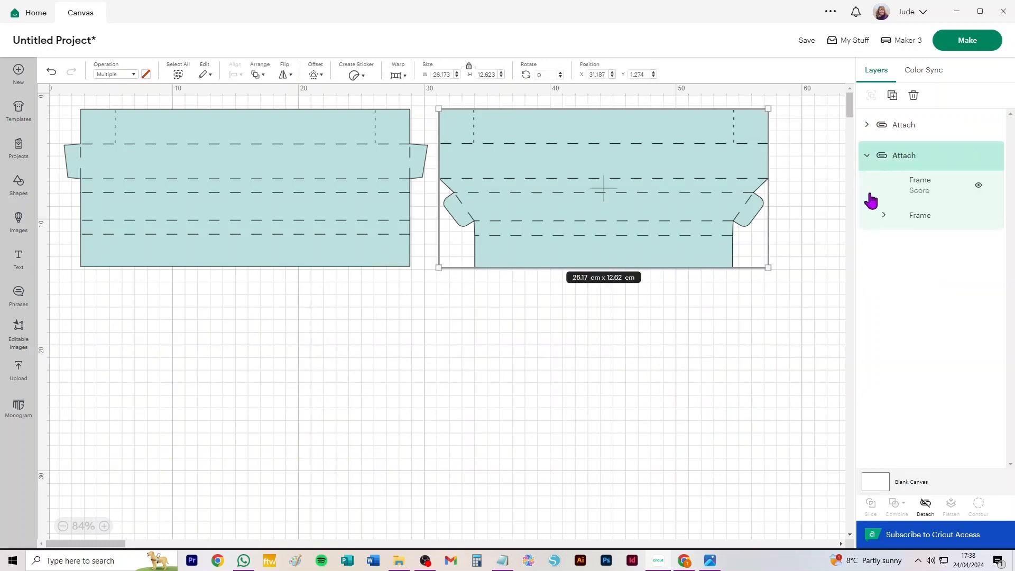
pyautogui.click(925, 226)
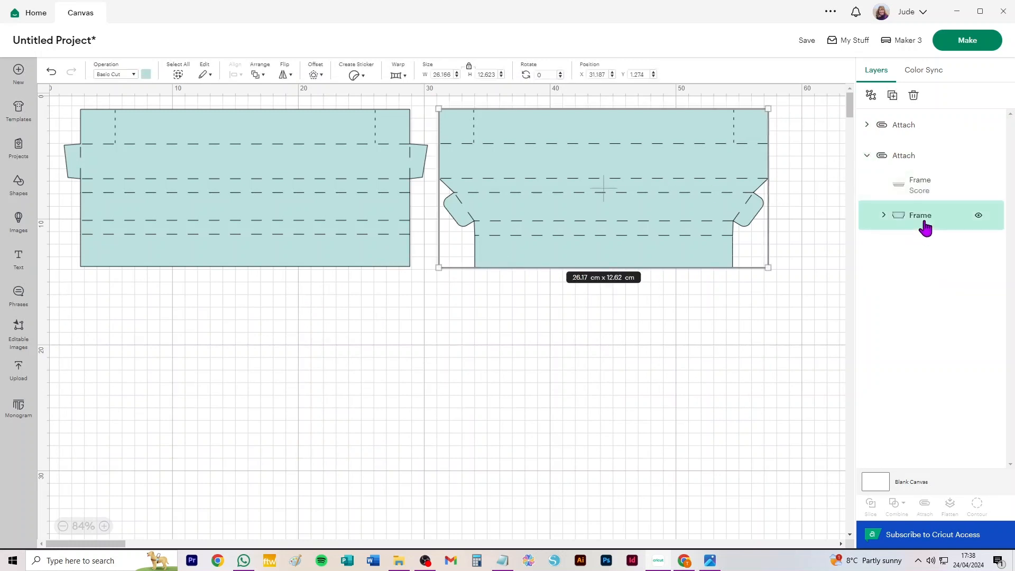
pyautogui.click(146, 74)
pyautogui.click(237, 137)
pyautogui.click(448, 400)
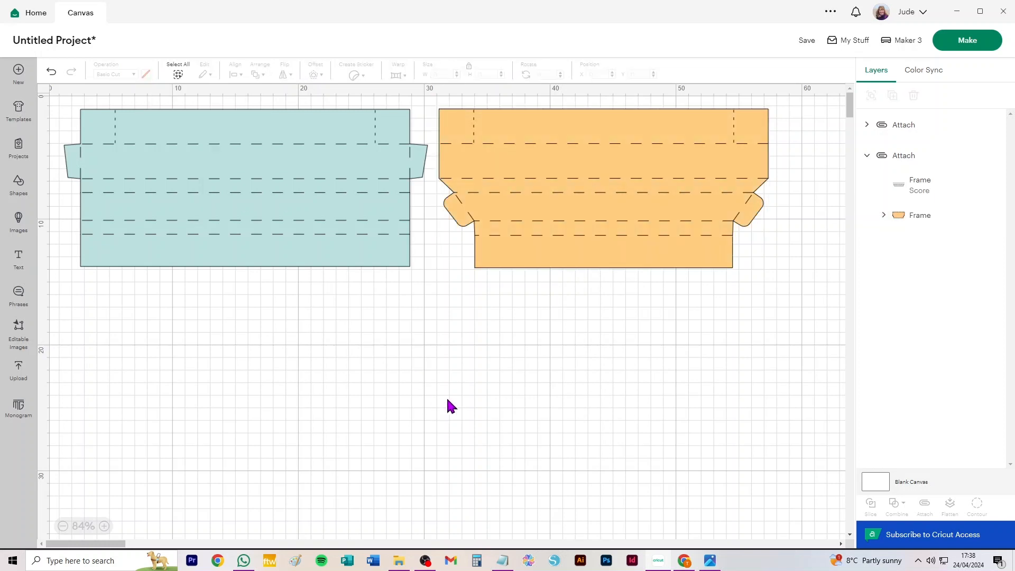
# Preview the project's mats and set the orange mat's material size to 21 cm x 29.7 cm (A4).
pyautogui.click(982, 44)
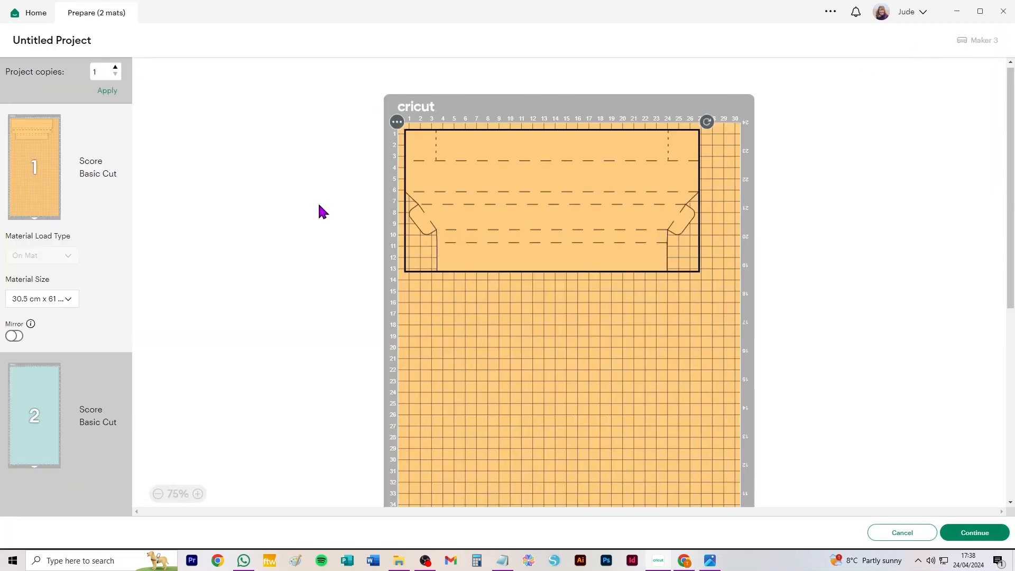
pyautogui.click(55, 299)
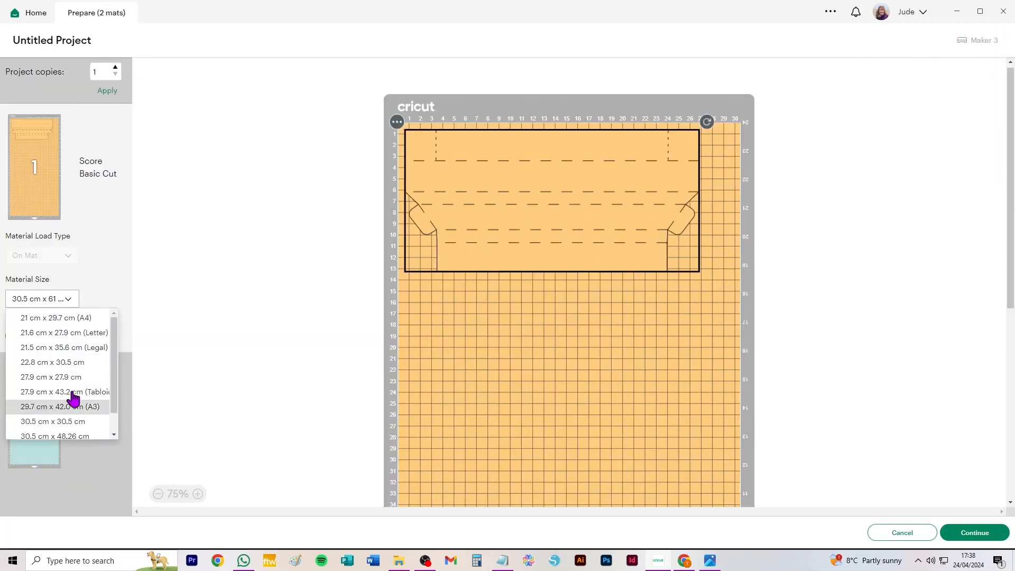
pyautogui.click(62, 319)
pyautogui.click(467, 206)
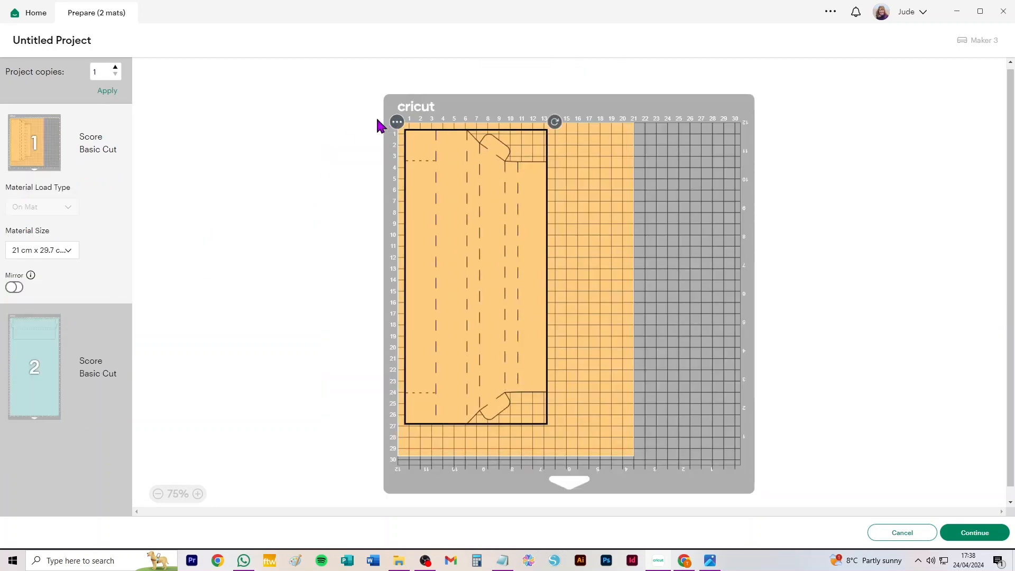
# Set the second mat, with the straight frame piece, to a material size of 30.5 cm x 30.5 cm.
pyautogui.click(31, 352)
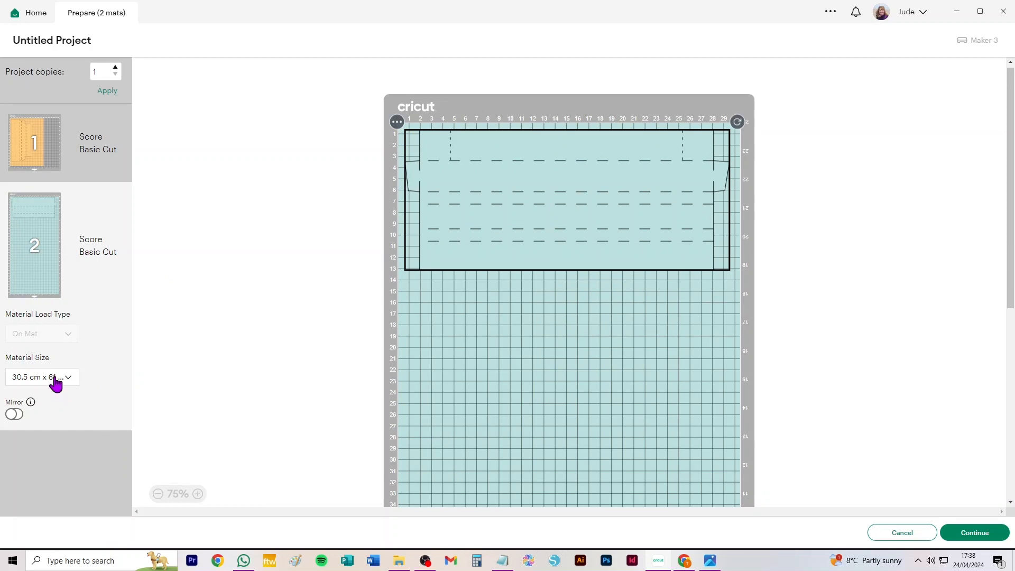
pyautogui.click(55, 378)
pyautogui.click(53, 456)
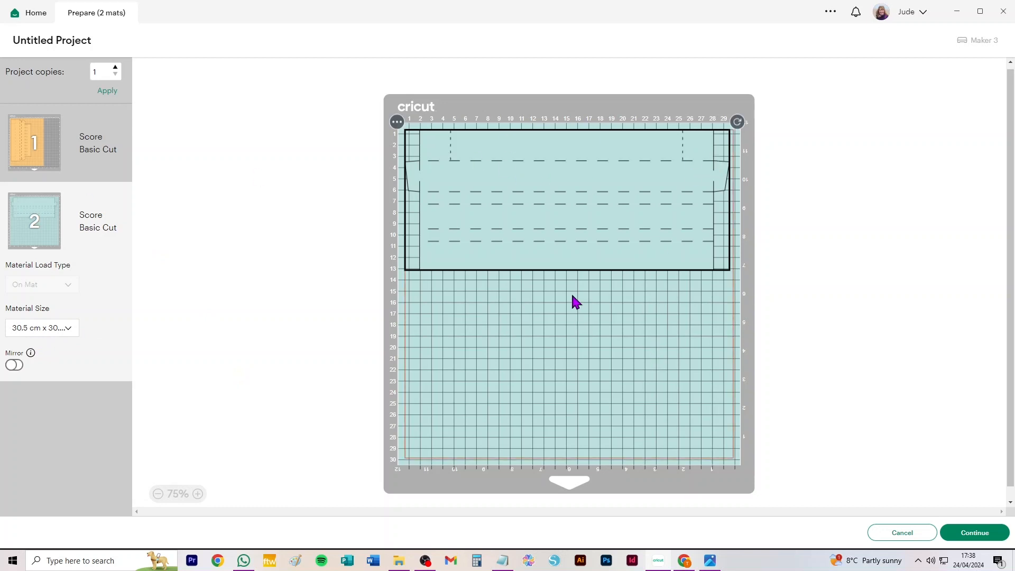
# Examine the score lines and outline of the straight frame piece on the second mat up close.
pyautogui.scroll(5, 536, 183)
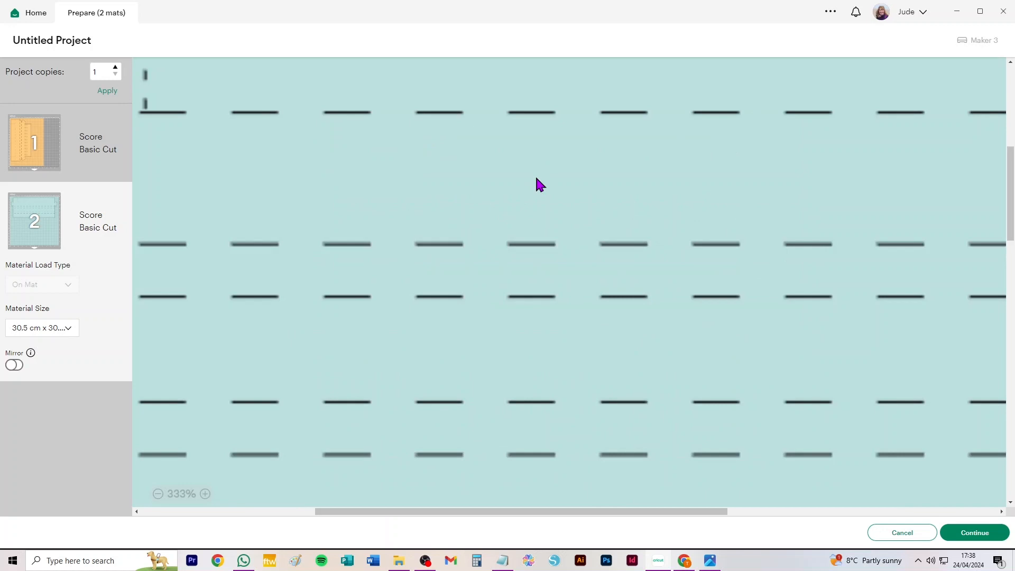
pyautogui.scroll(-3, 423, 168)
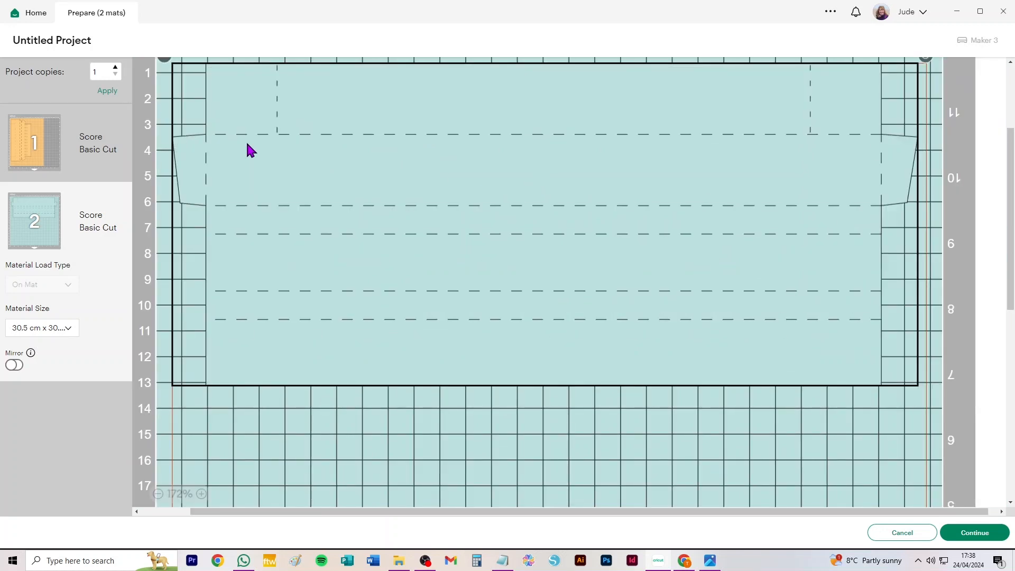
pyautogui.scroll(2, 249, 150)
pyautogui.scroll(-2, 249, 150)
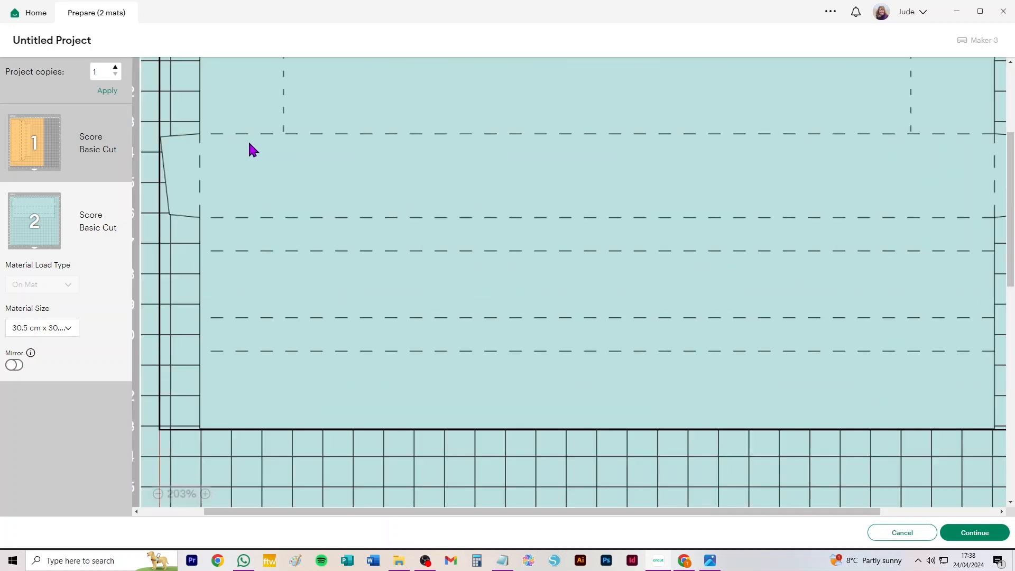
pyautogui.click(158, 494)
pyautogui.click(159, 494)
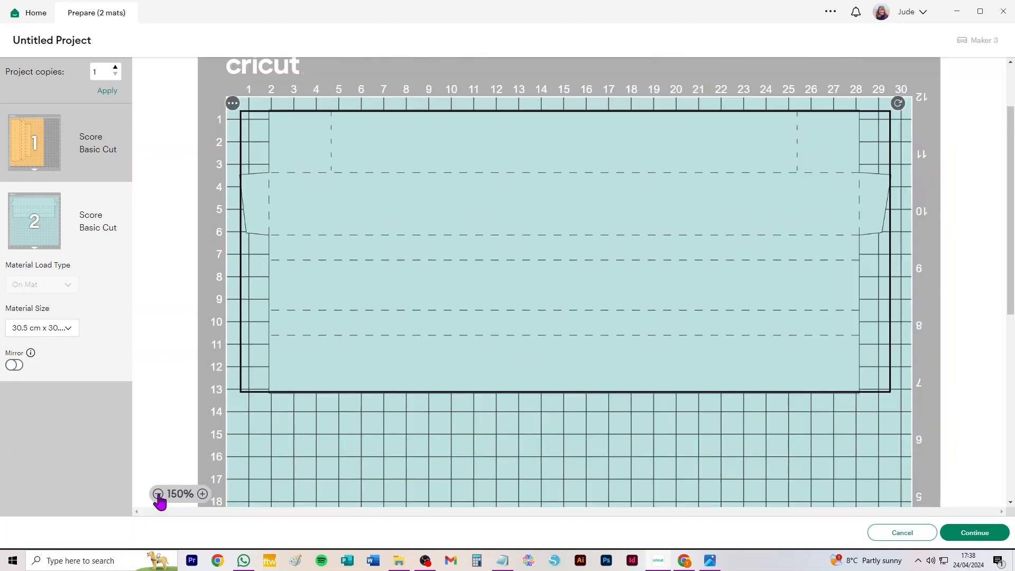
pyautogui.click(158, 494)
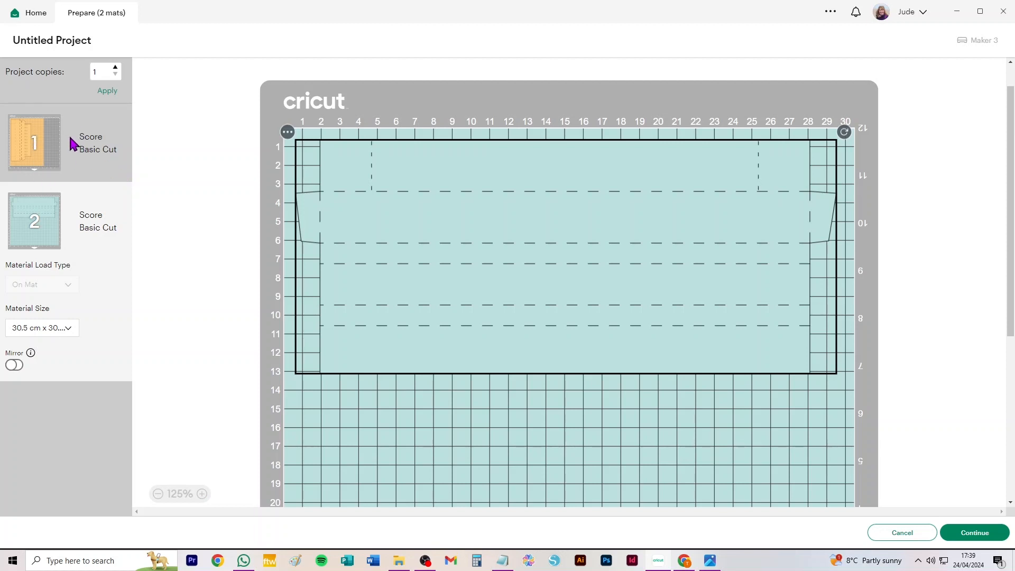
# Try the mat layout with 2 project copies, set the copies back to 1, and return to the canvas.
pyautogui.click(115, 68)
pyautogui.click(108, 98)
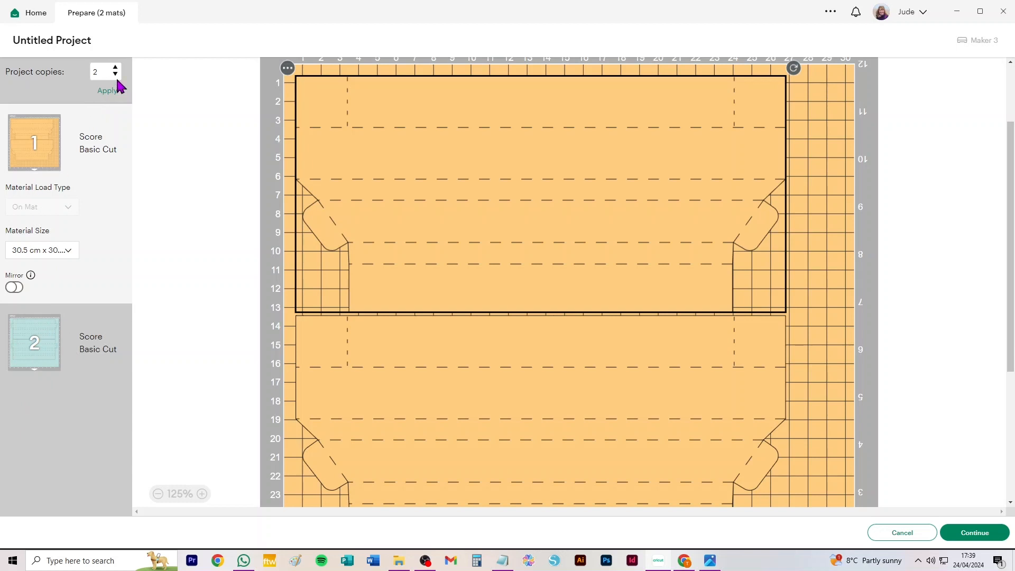
pyautogui.click(108, 94)
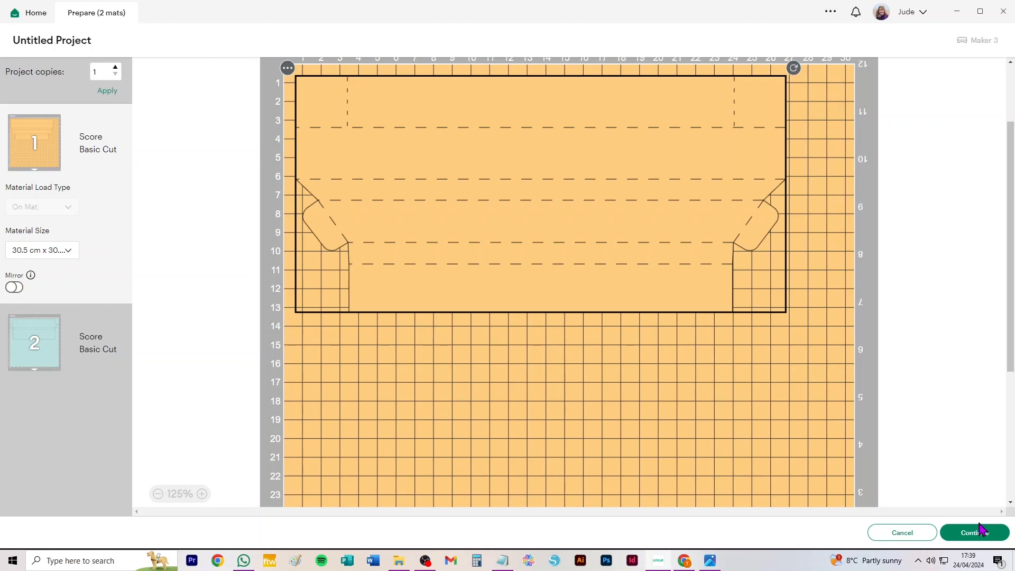
pyautogui.click(911, 531)
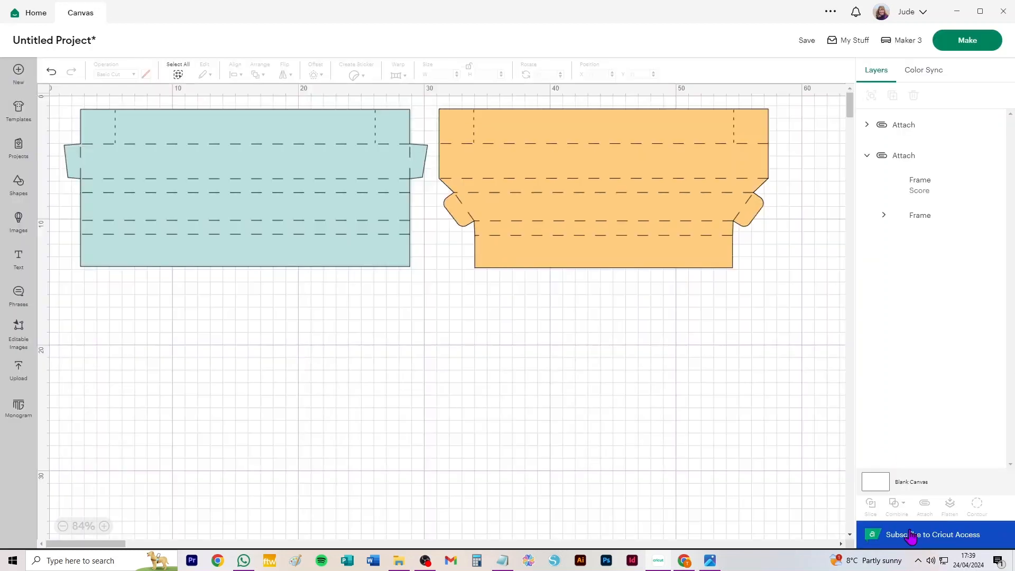
# Replace everything on the canvas with the uploaded pink 50mm_deep_box template that has four separate strips, and move it further into the canvas.
pyautogui.hotkey('ctrl', 'a')
pyautogui.press('Delete')
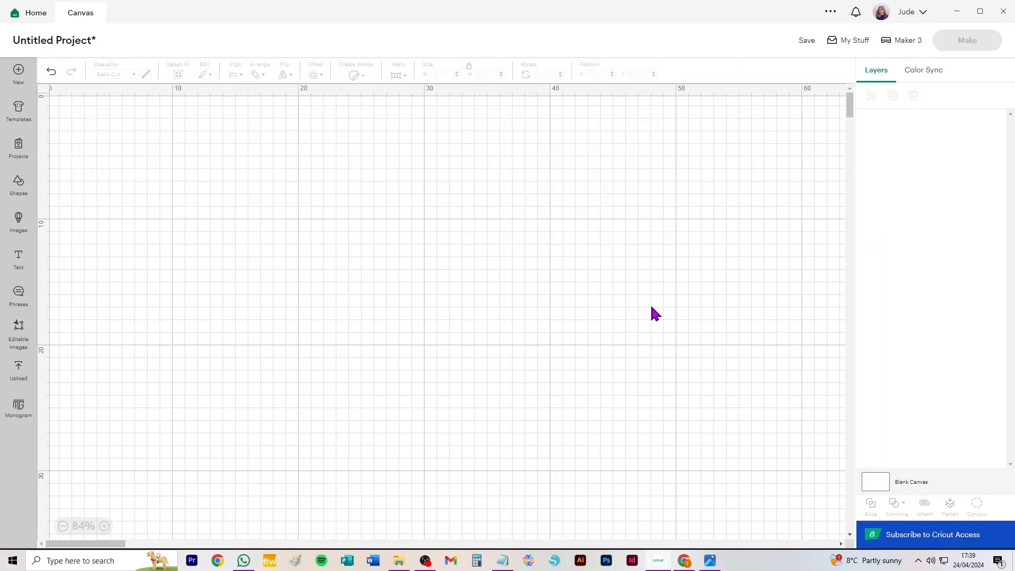
pyautogui.click(18, 370)
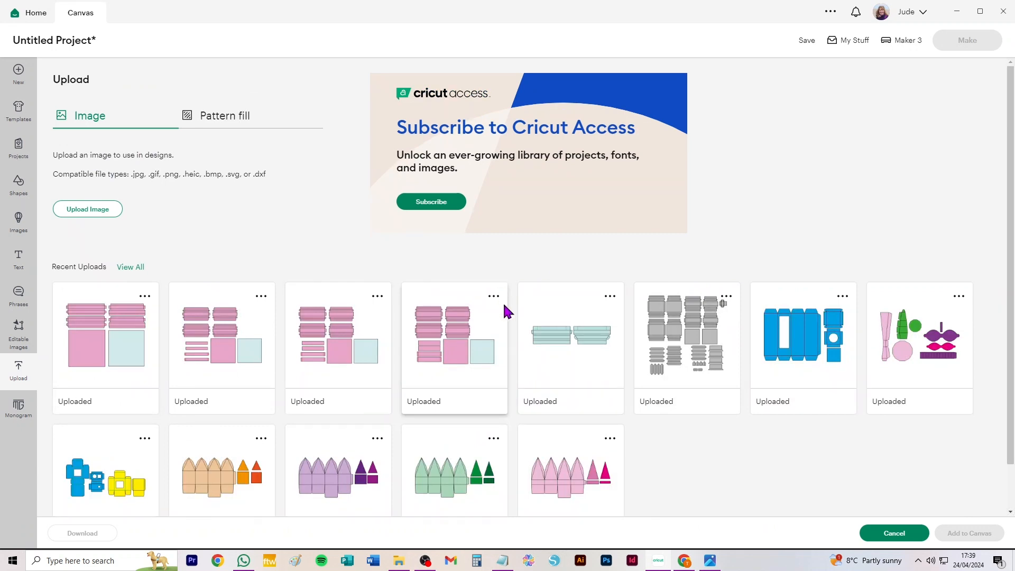
pyautogui.click(453, 354)
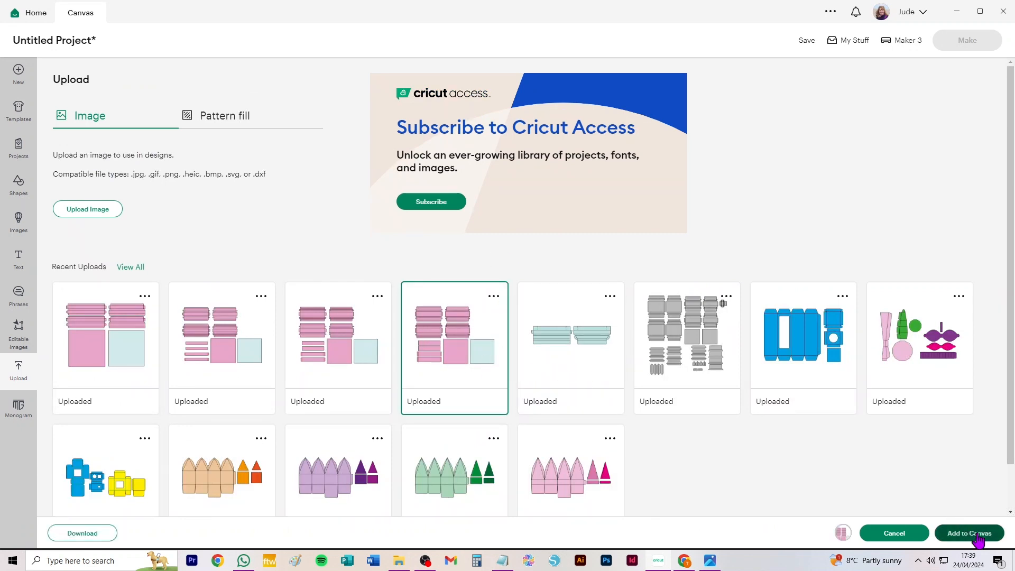
pyautogui.click(976, 533)
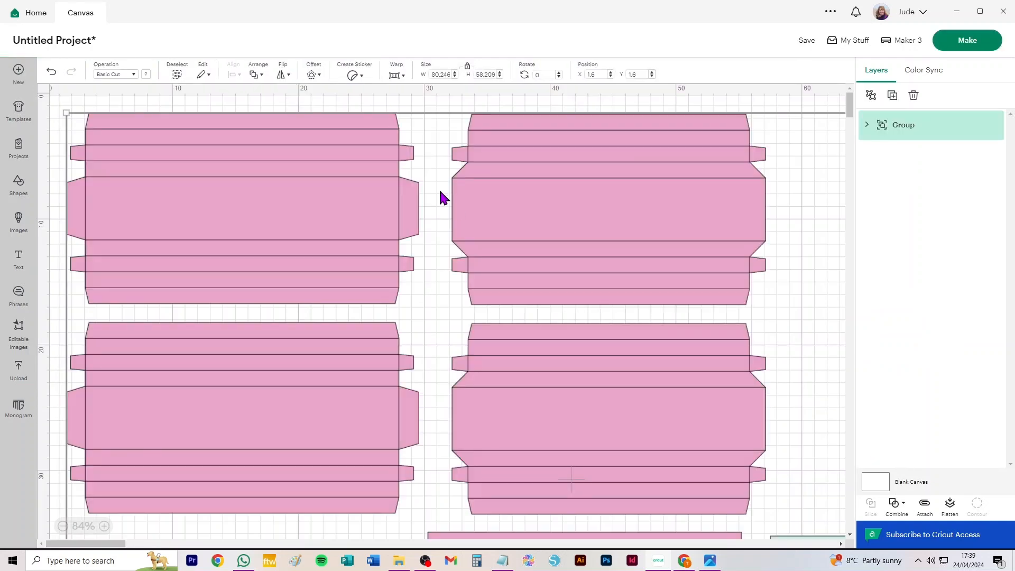
pyautogui.scroll(-3, 456, 232)
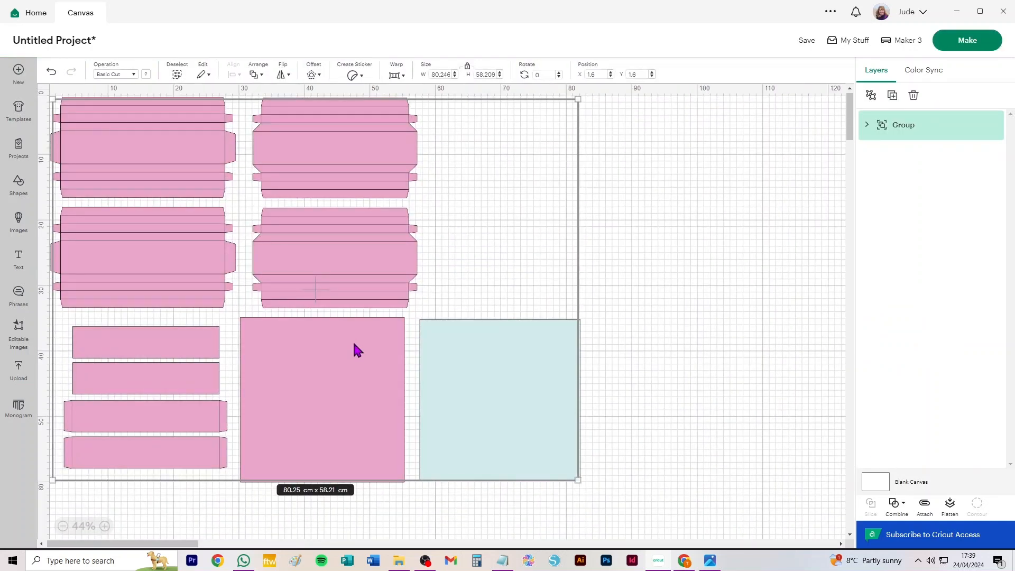
pyautogui.moveTo(469, 370); pyautogui.dragTo(595, 389)
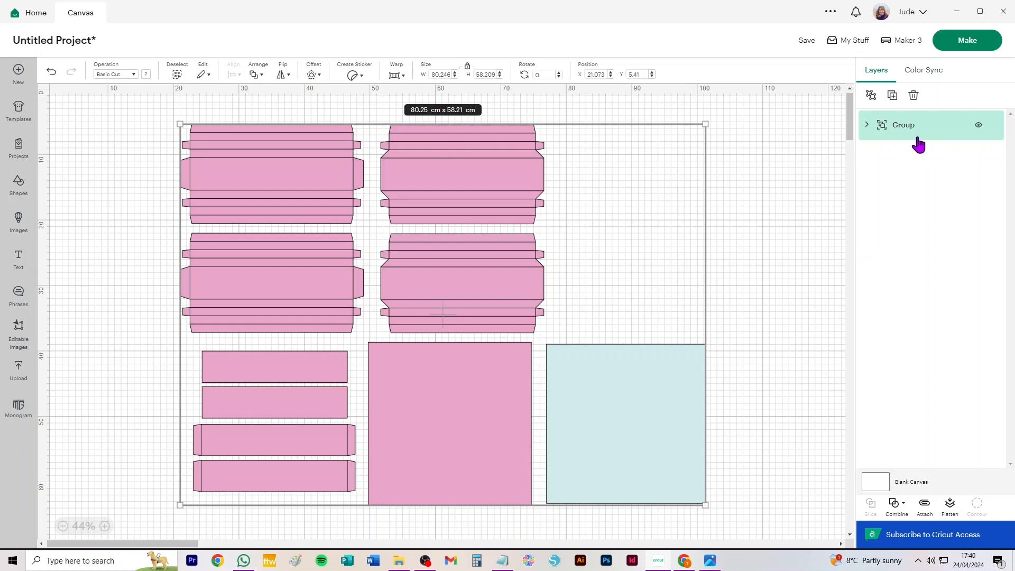
# Ungroup the box template and set the operation of its fold-line layer to Score.
pyautogui.click(871, 96)
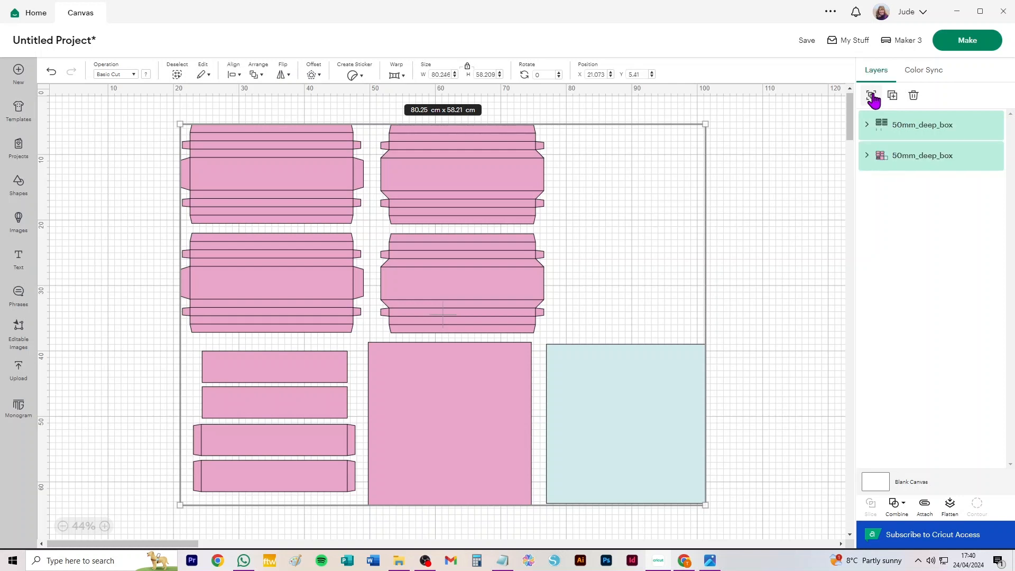
pyautogui.click(913, 131)
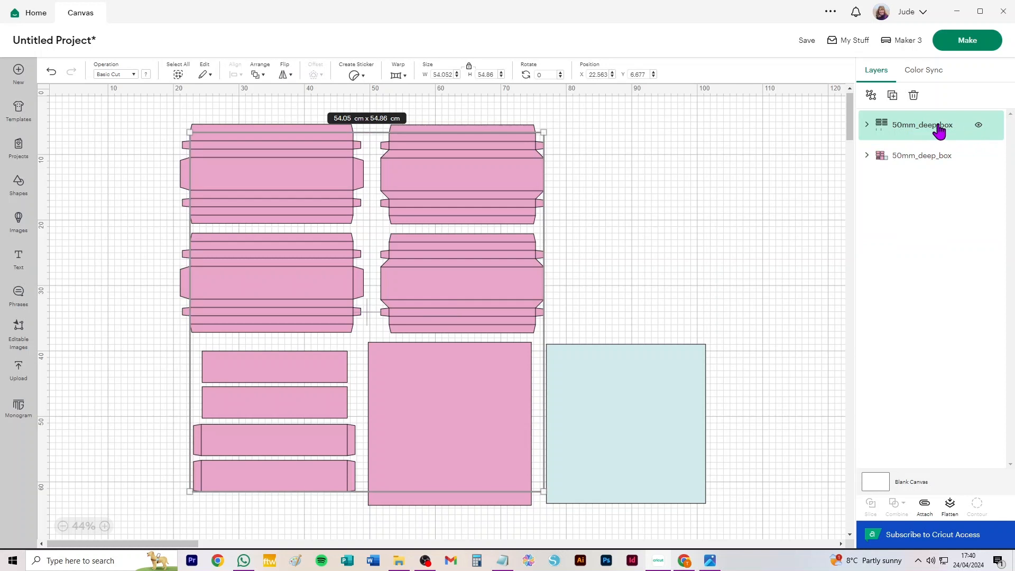
pyautogui.click(114, 74)
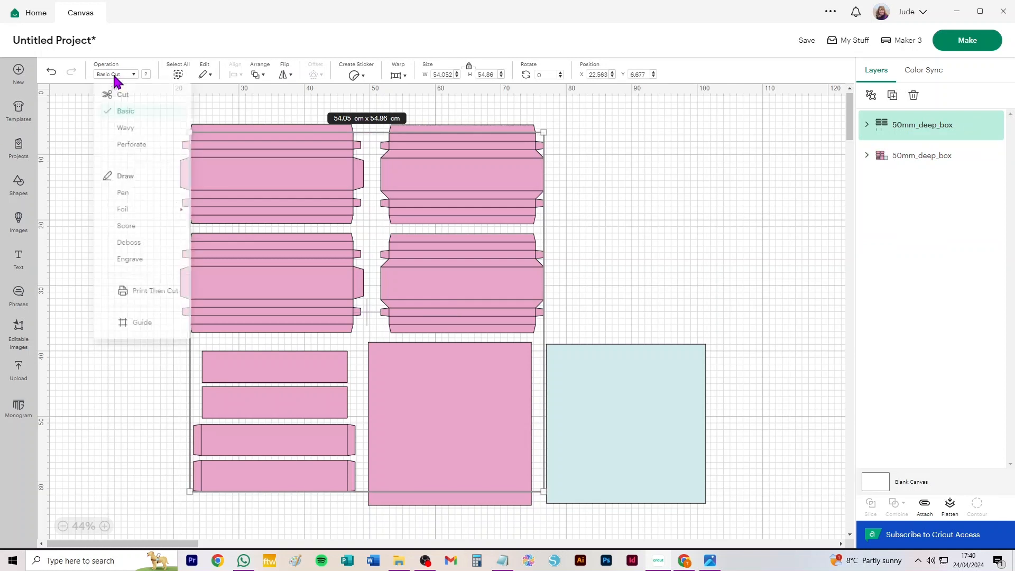
pyautogui.click(127, 237)
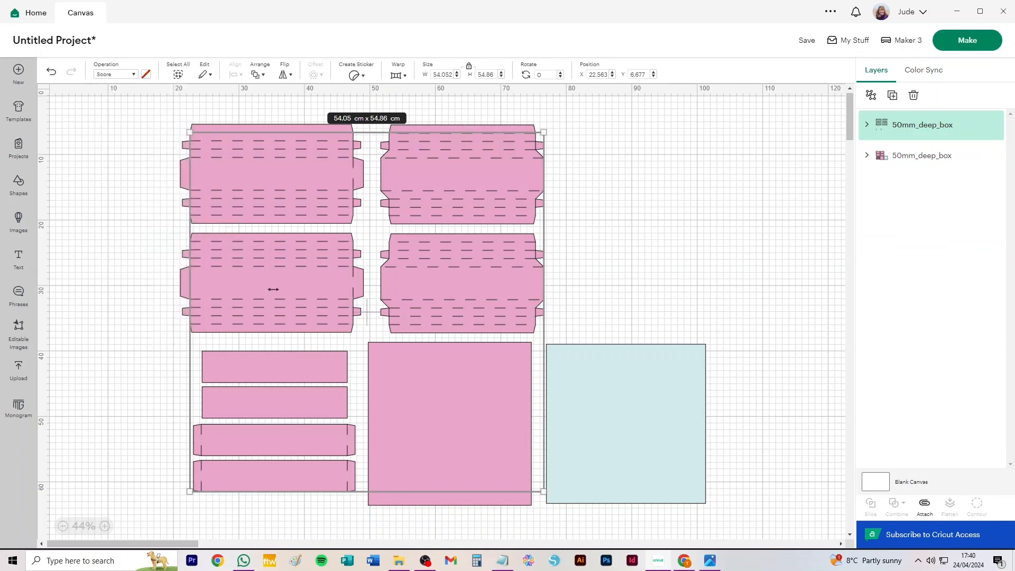
# Ungroup both the score-line layer and the cut layer of the box template into individual pieces.
pyautogui.click(871, 96)
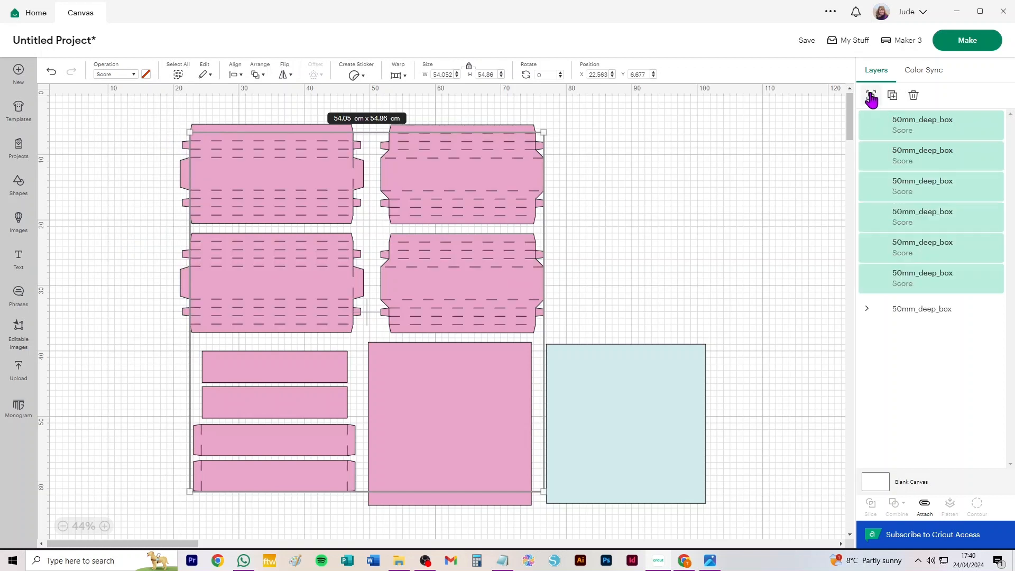
pyautogui.click(910, 316)
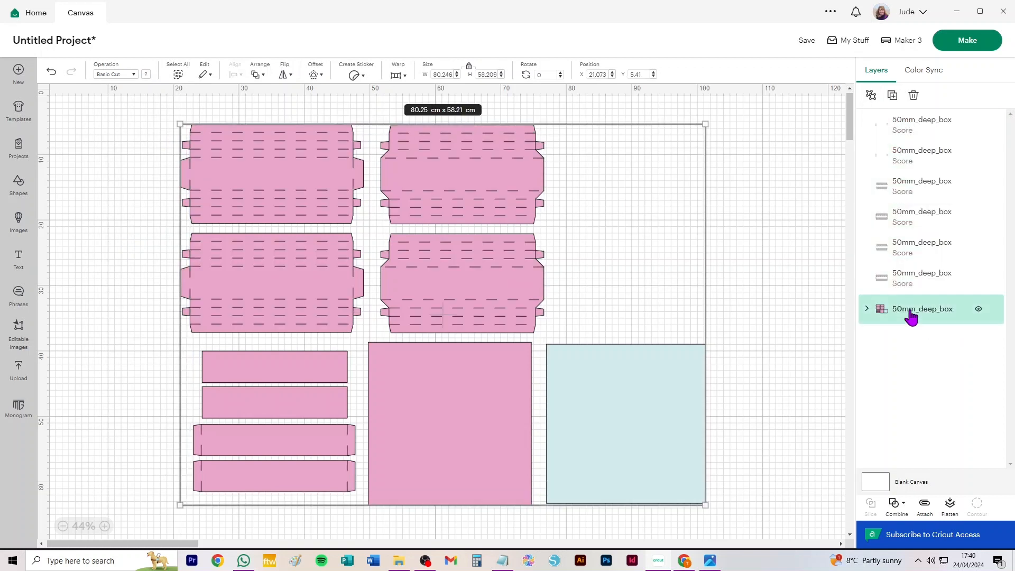
pyautogui.click(871, 95)
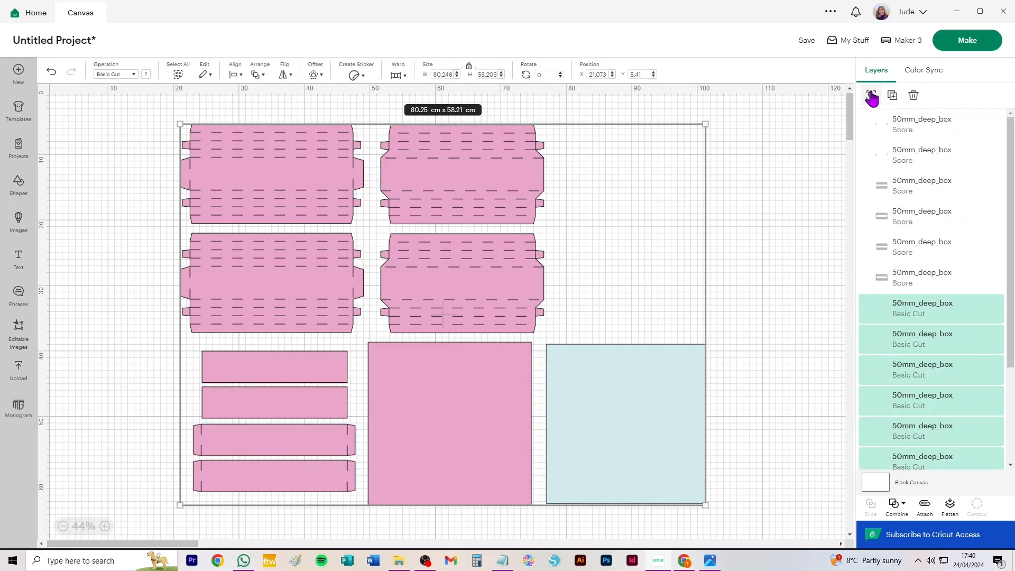
pyautogui.click(786, 152)
# Attach the score lines to each of the four large side panels of the box template, one panel at a time.
pyautogui.moveTo(99, 106); pyautogui.dragTo(365, 228)
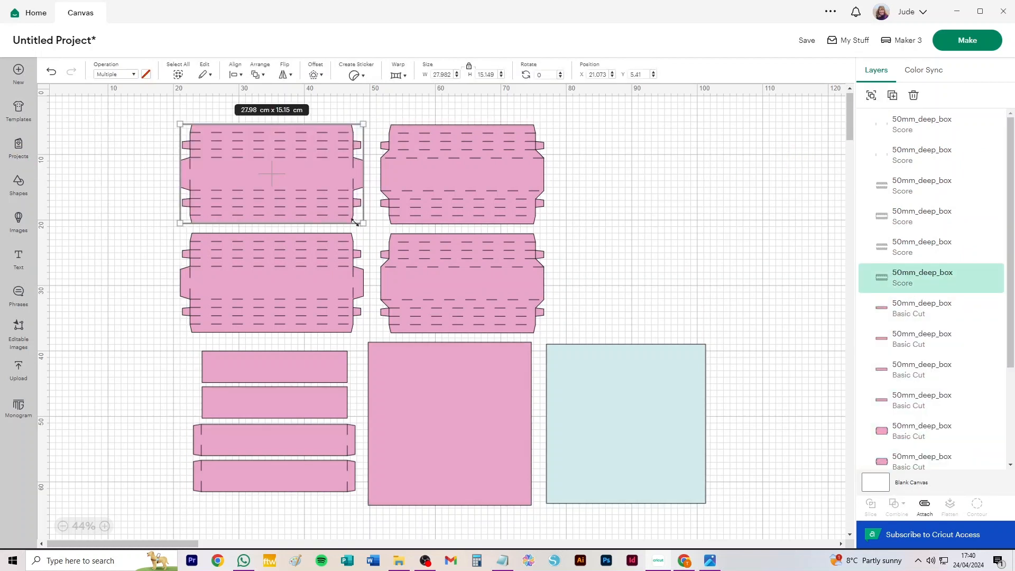
pyautogui.click(924, 504)
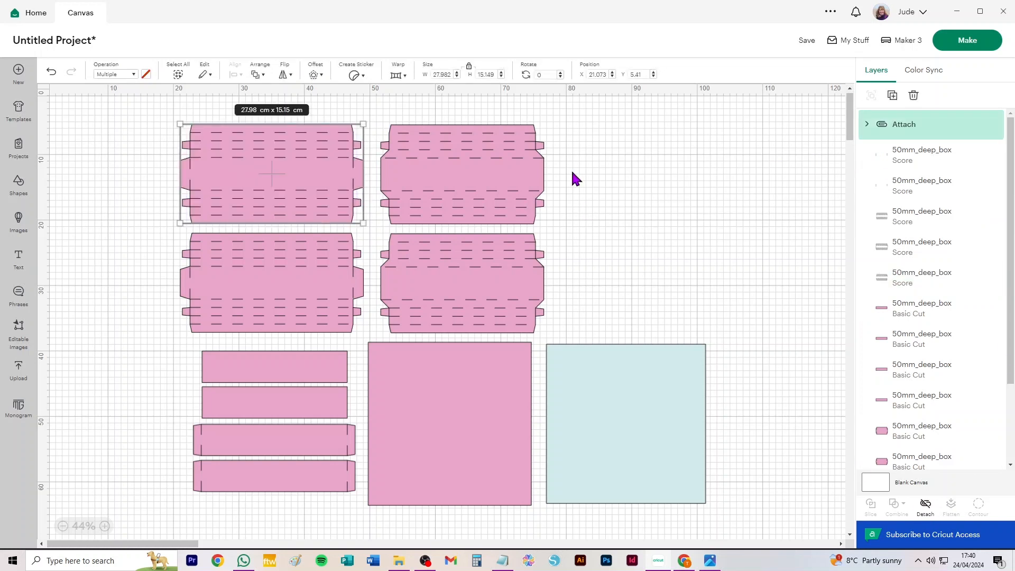
pyautogui.moveTo(641, 120); pyautogui.dragTo(366, 231)
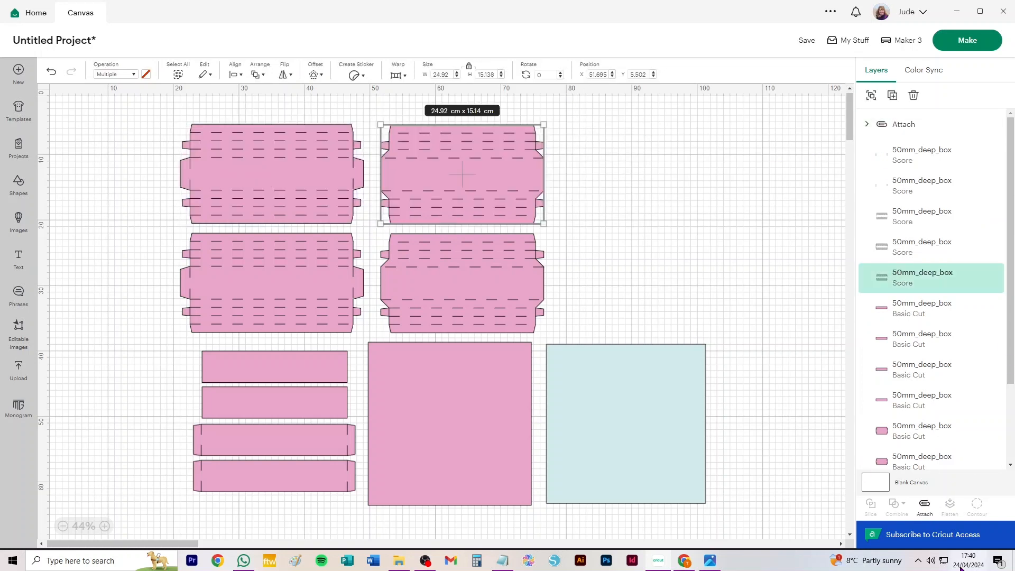
pyautogui.click(925, 512)
pyautogui.moveTo(132, 239); pyautogui.dragTo(363, 332)
pyautogui.press('Delete')
pyautogui.moveTo(583, 228); pyautogui.dragTo(382, 326)
pyautogui.hotkey('ctrl', 'alt', 'a')
# Attach the end score lines to each of the two tabbed strips beneath the side panels.
pyautogui.moveTo(165, 433); pyautogui.dragTo(363, 448)
pyautogui.hotkey('ctrl', 'alt', 'a')
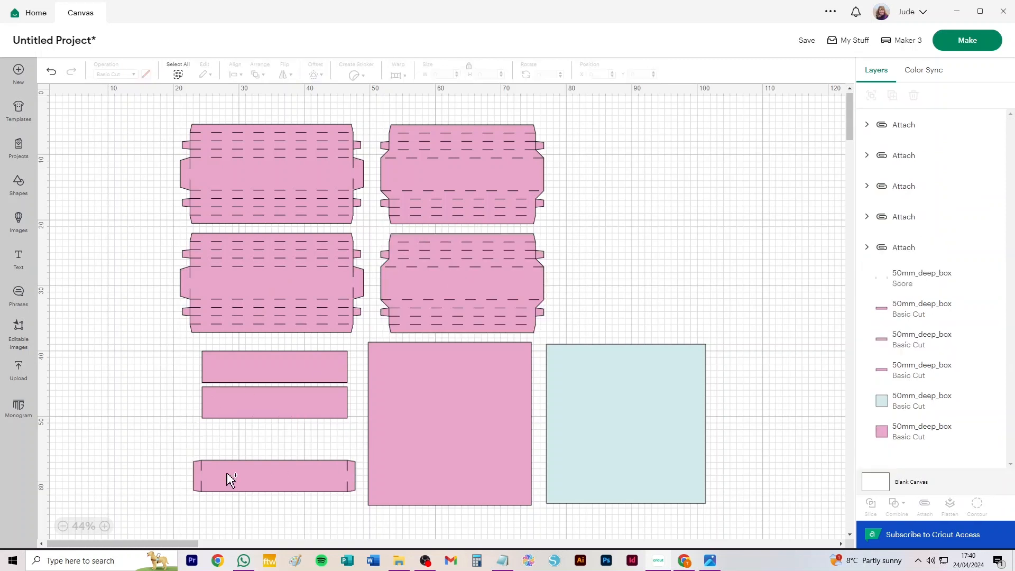
pyautogui.moveTo(158, 468); pyautogui.dragTo(356, 498)
pyautogui.hotkey('ctrl', 'alt', 'a')
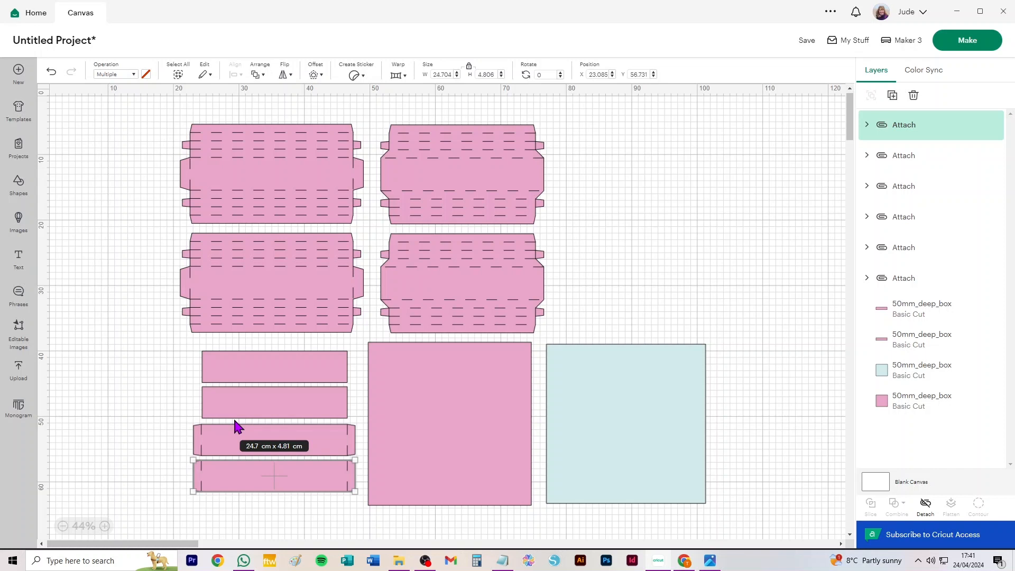
# Switch to the photo viewer, examine the finished shadow box frame photos from 10.jpg back to 3.jpg, and return to Cricut Design Space.
pyautogui.click(660, 562)
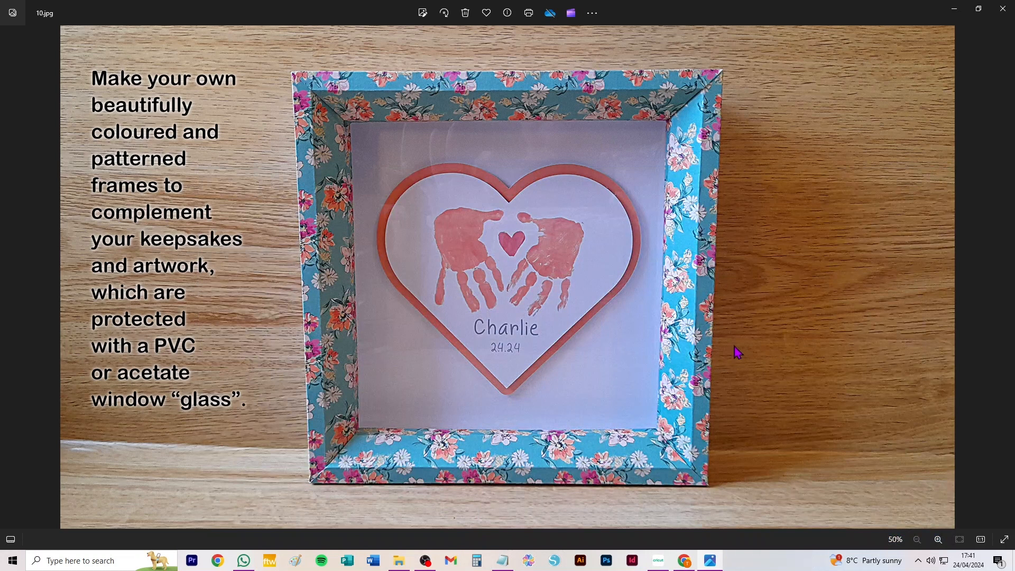
pyautogui.click(10, 278)
pyautogui.click(10, 278)
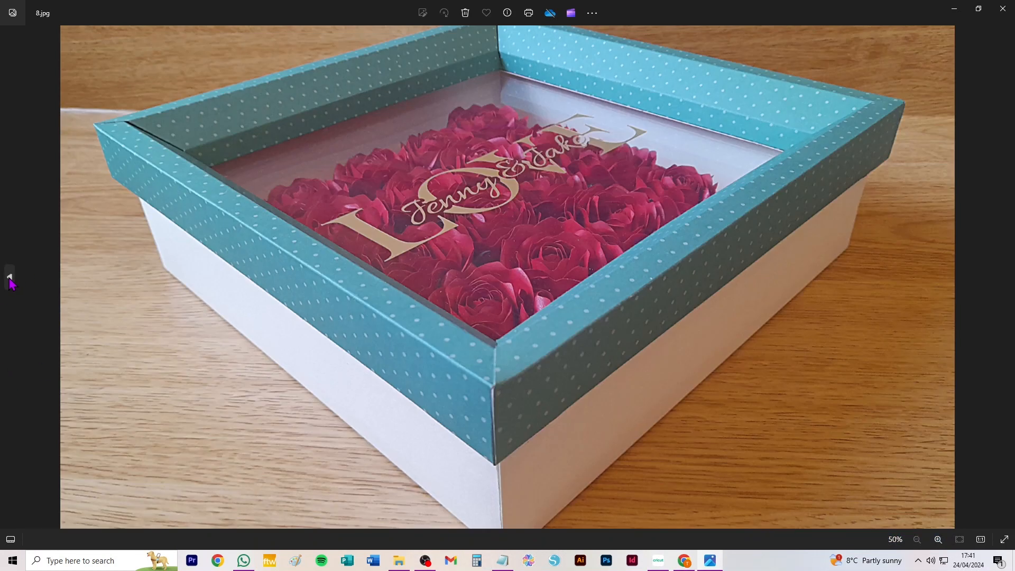
pyautogui.click(10, 278)
pyautogui.click(9, 278)
pyautogui.click(10, 278)
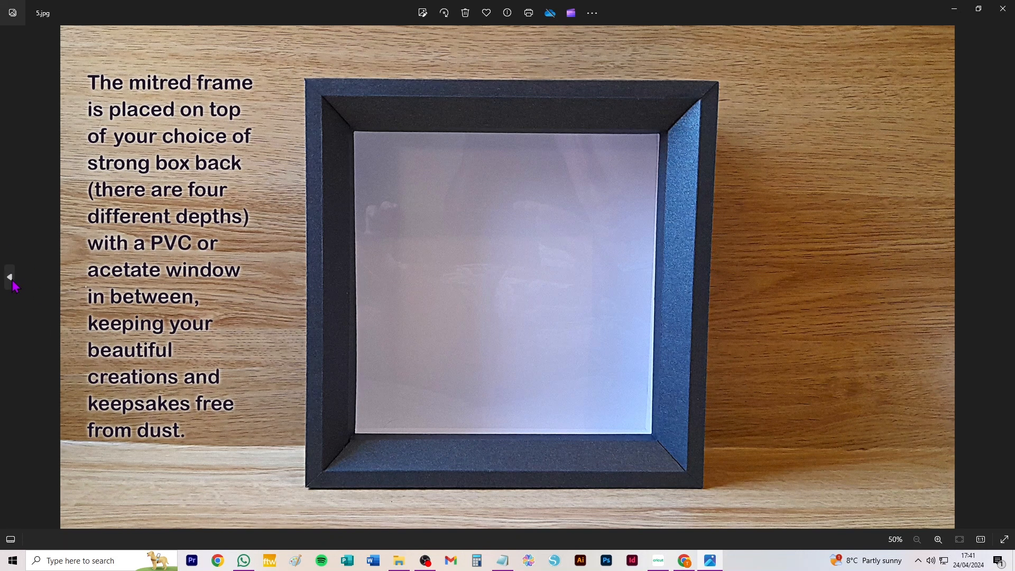
pyautogui.click(10, 277)
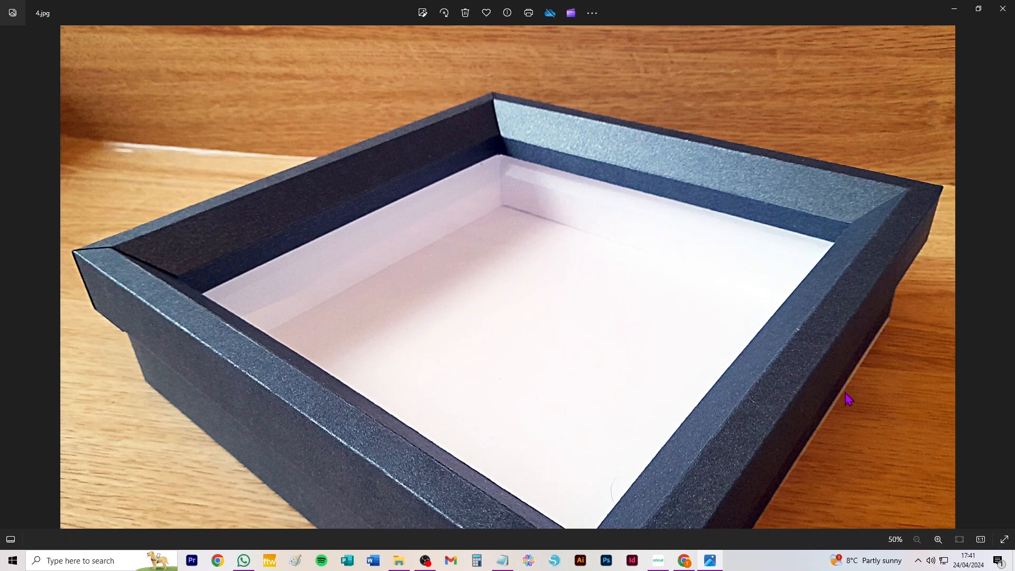
pyautogui.click(10, 277)
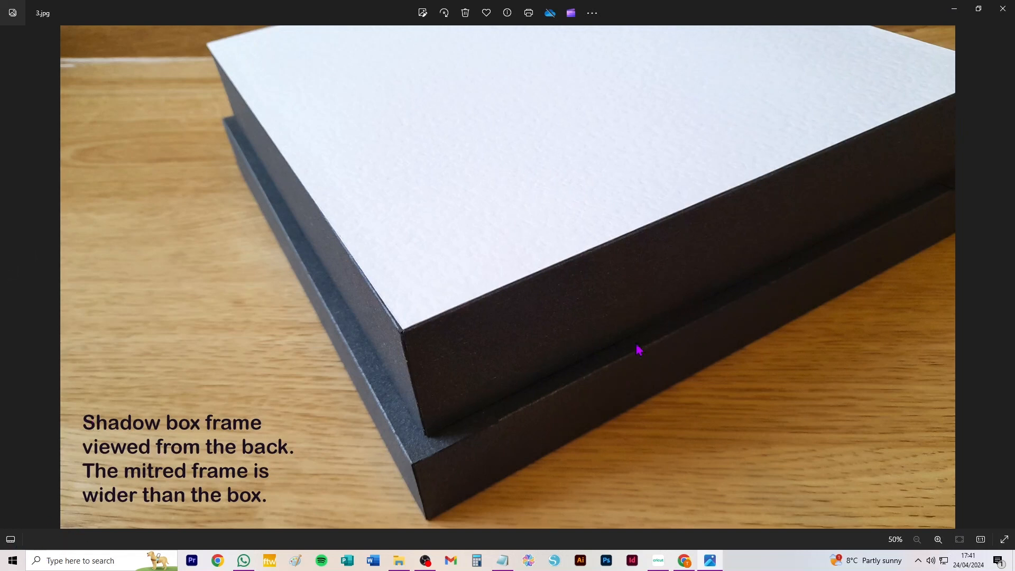
pyautogui.click(1005, 277)
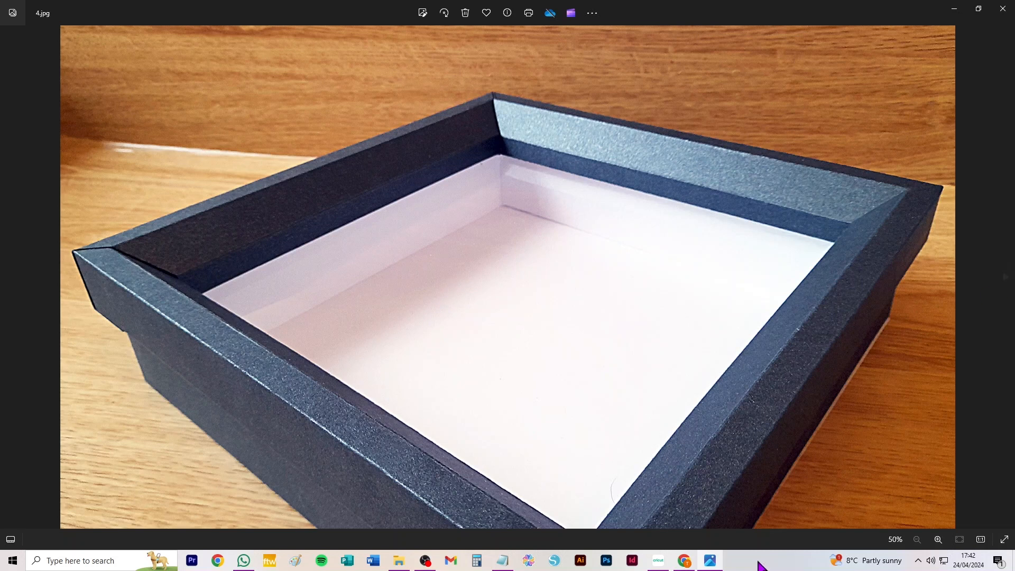
pyautogui.click(658, 561)
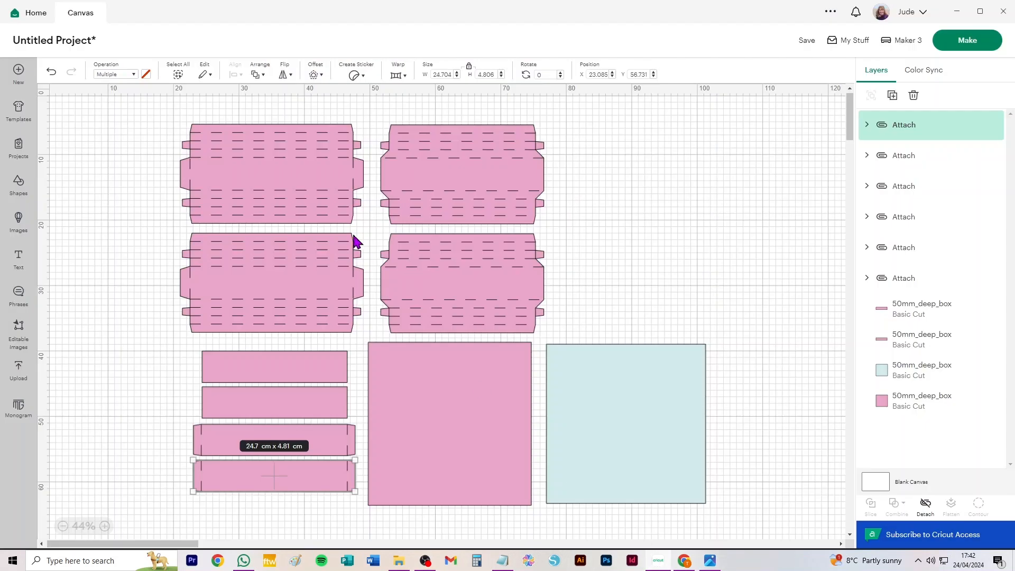
# Move the two tabbed strips and the two plain strips into a loose stack farther away from the large pink square.
pyautogui.moveTo(161, 502); pyautogui.dragTo(356, 460)
pyautogui.moveTo(199, 442); pyautogui.dragTo(174, 444)
pyautogui.moveTo(294, 481); pyautogui.dragTo(238, 475)
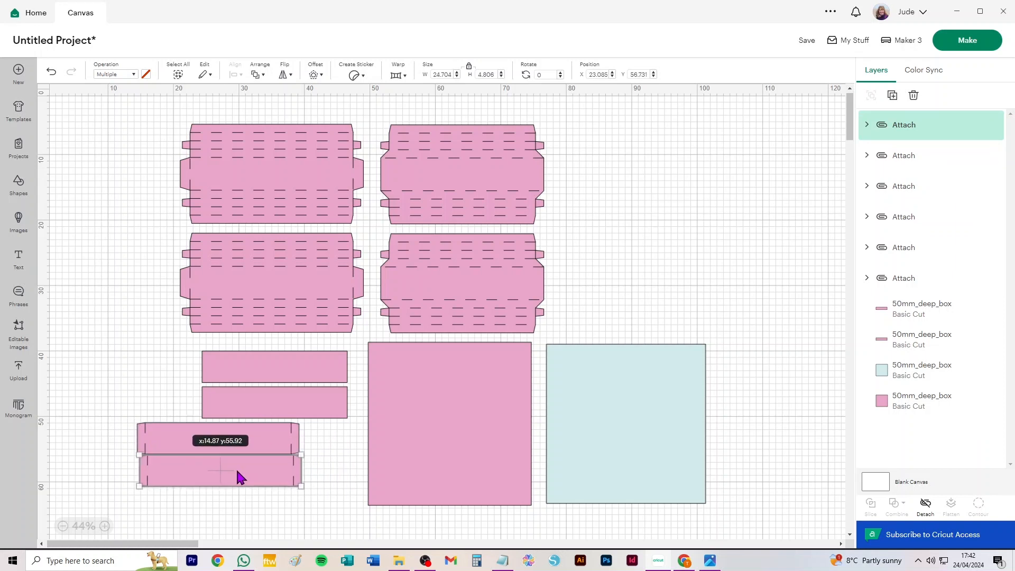
pyautogui.moveTo(286, 415); pyautogui.dragTo(229, 408)
pyautogui.moveTo(281, 379); pyautogui.dragTo(250, 373)
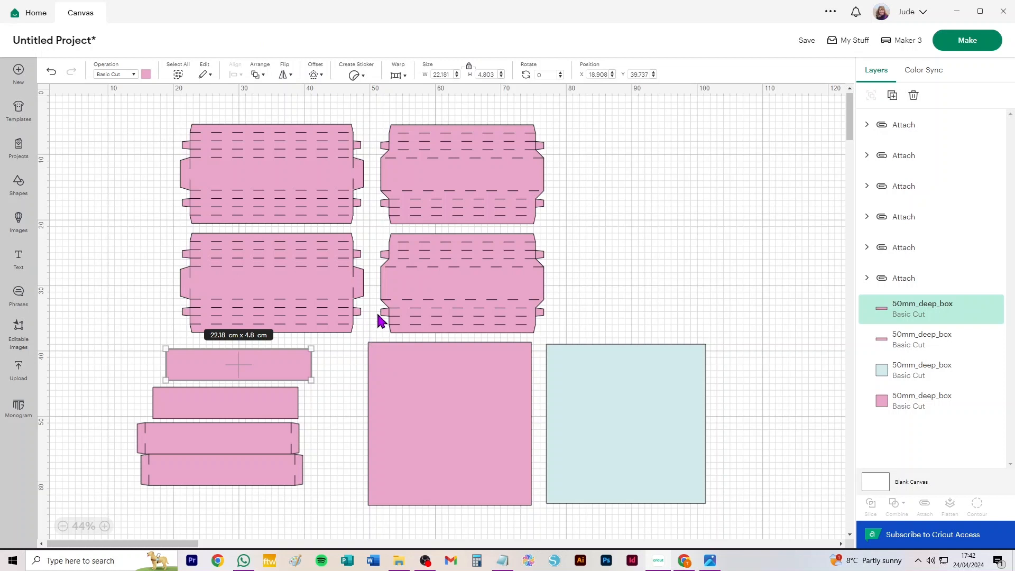
# Try a light blue-violet material colour on the large pink square.
pyautogui.click(459, 391)
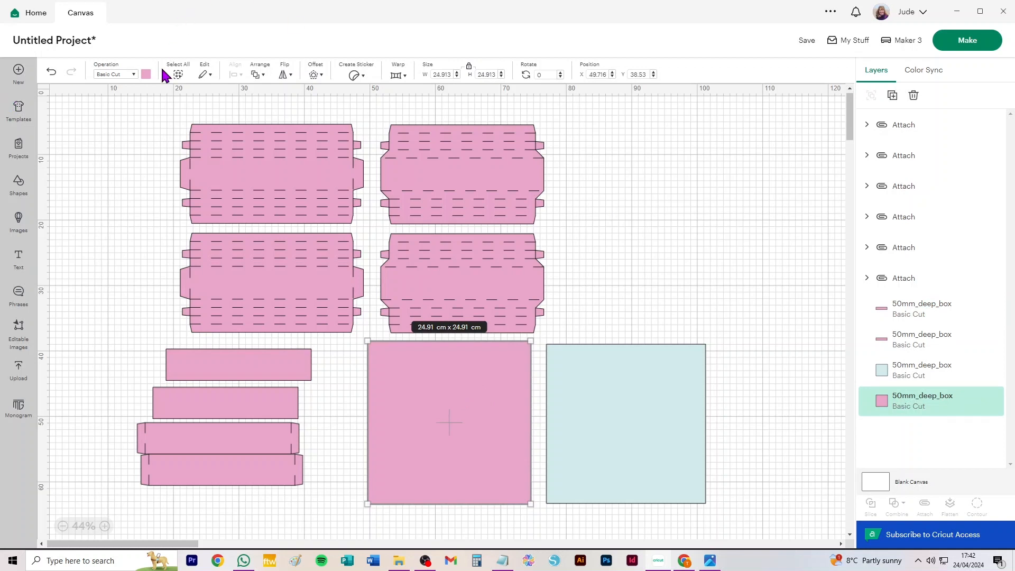
pyautogui.moveTo(444, 414); pyautogui.dragTo(444, 414)
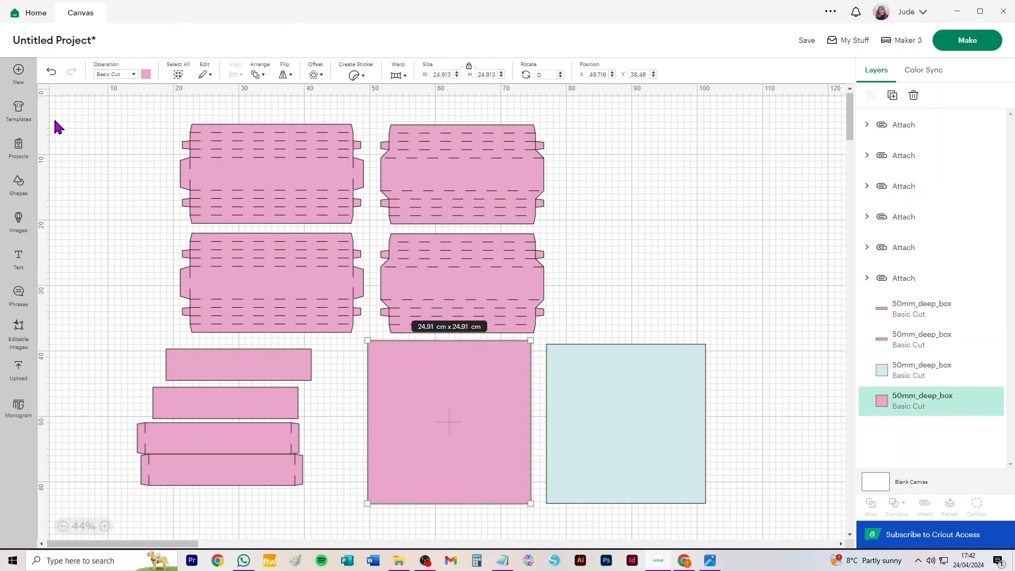
pyautogui.click(146, 74)
pyautogui.click(183, 138)
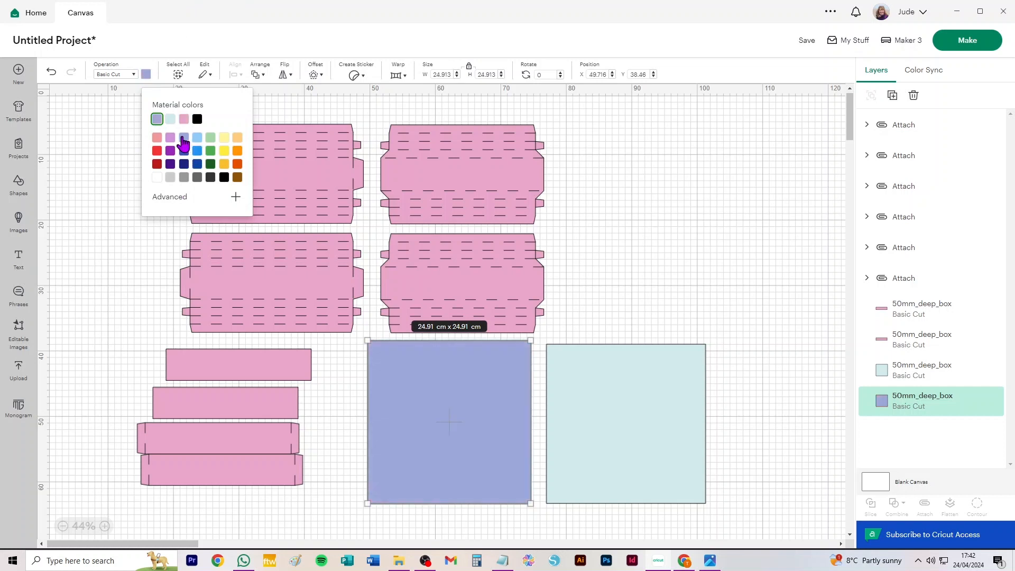
pyautogui.click(111, 330)
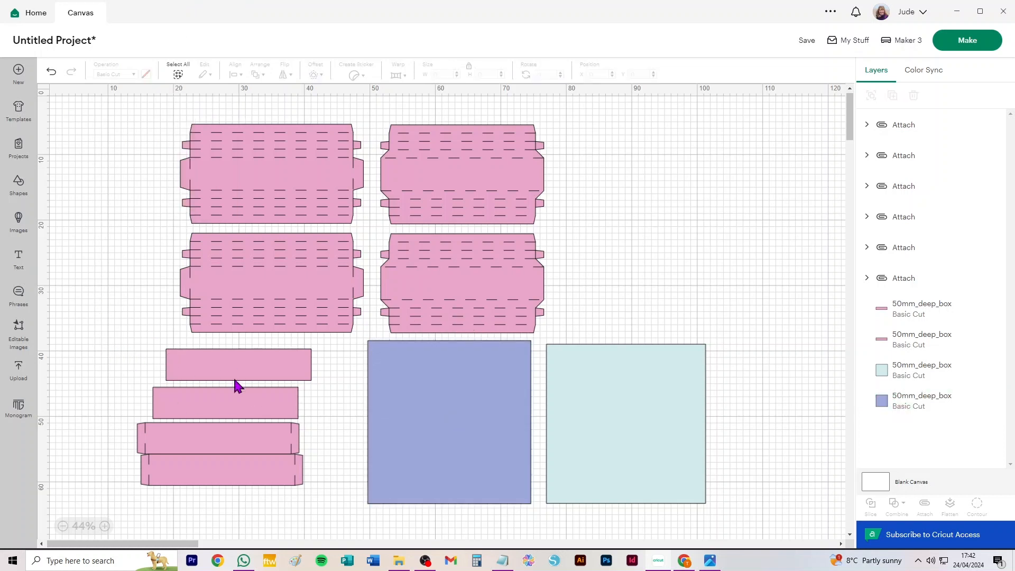
# Set the large square's material colour back to the pink used by the other box pieces.
pyautogui.click(471, 417)
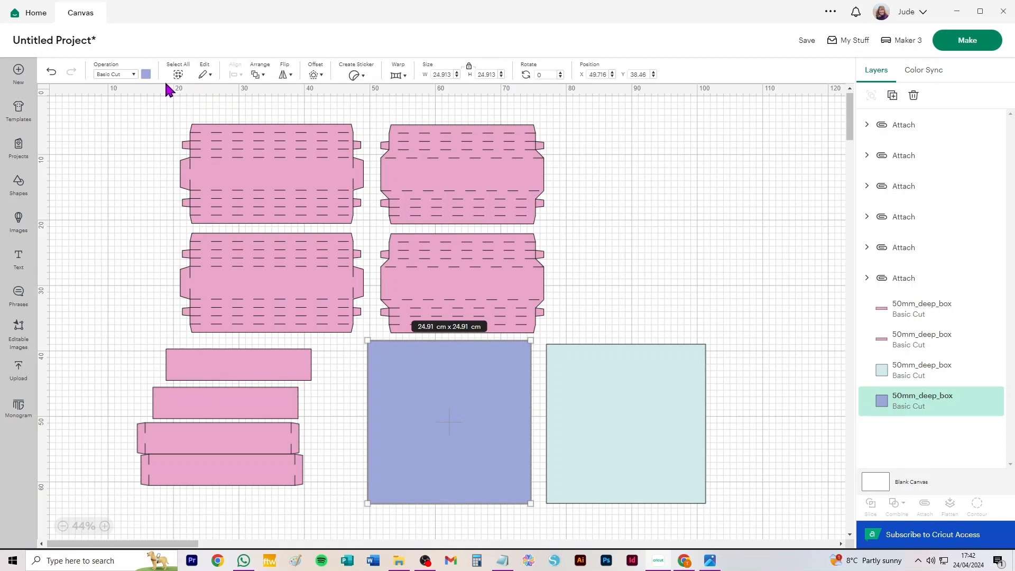
pyautogui.click(146, 75)
pyautogui.click(183, 120)
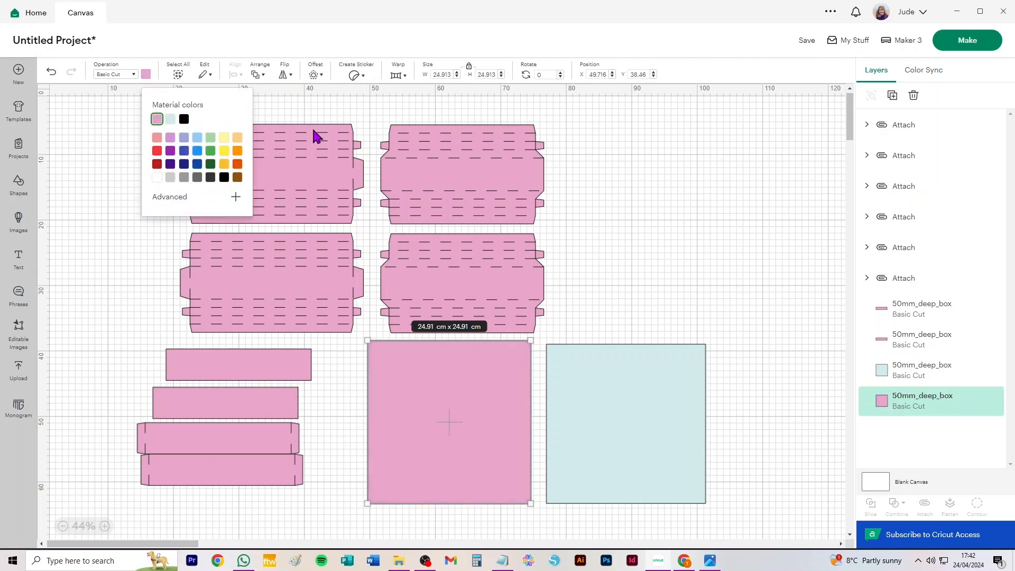
pyautogui.click(685, 233)
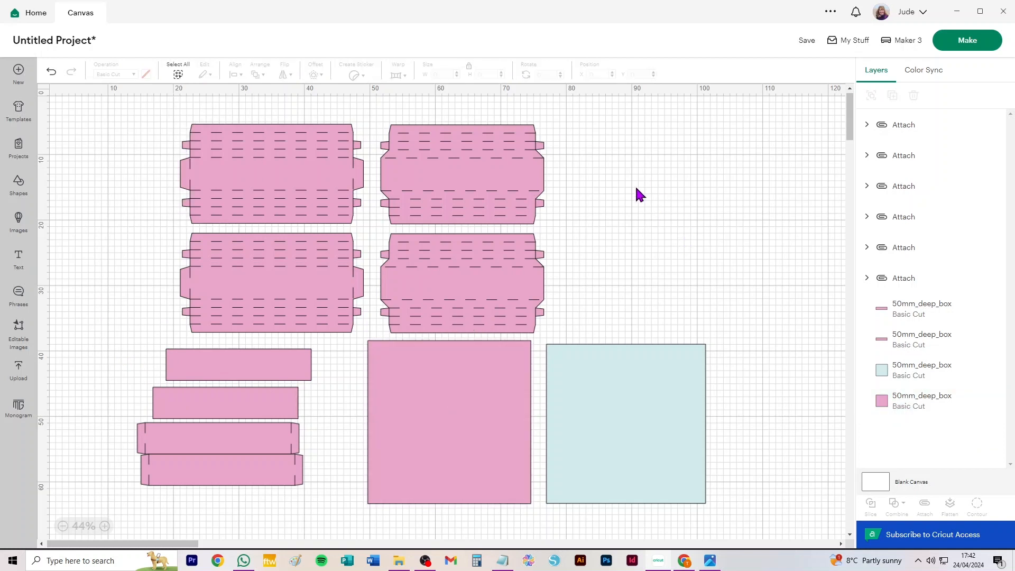
# Move the pale blue square up so it sits beside the lower side panels.
pyautogui.moveTo(627, 472); pyautogui.dragTo(649, 363)
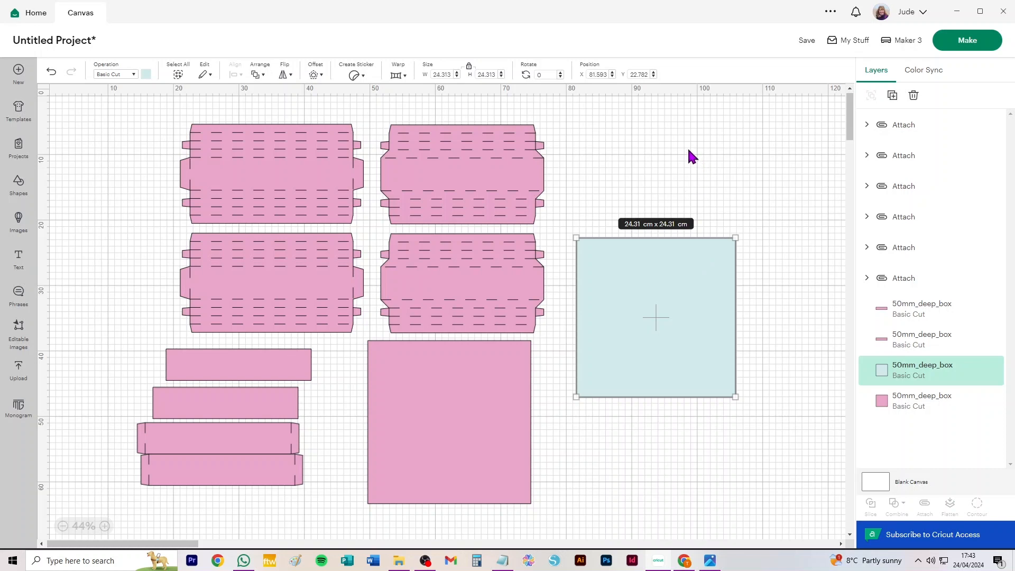
# Open the mat preview and set the pale blue square's mat to material size 29.7 cm x 42.0 cm (A3).
pyautogui.click(972, 42)
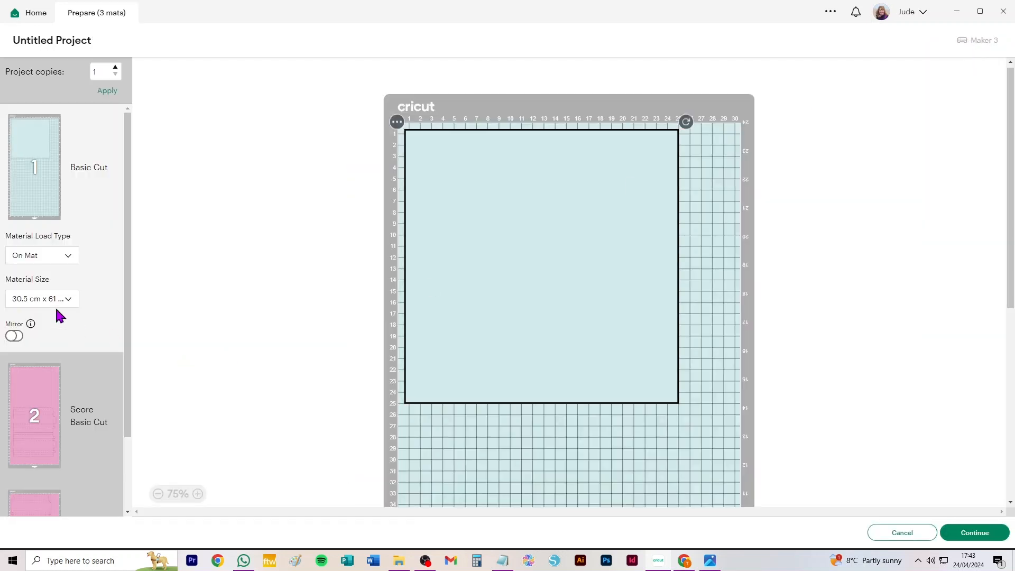
pyautogui.click(24, 299)
pyautogui.click(36, 346)
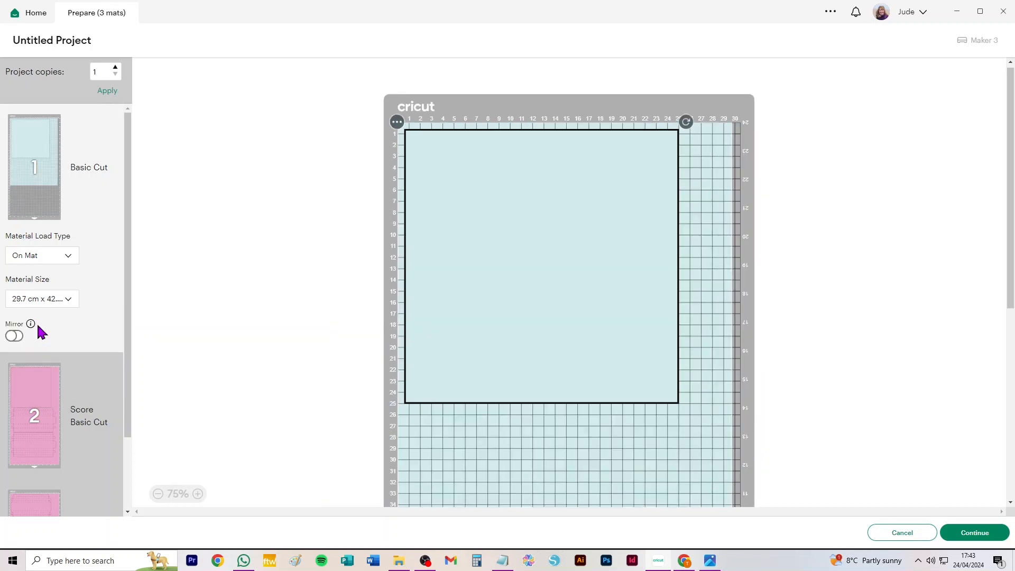
pyautogui.click(45, 301)
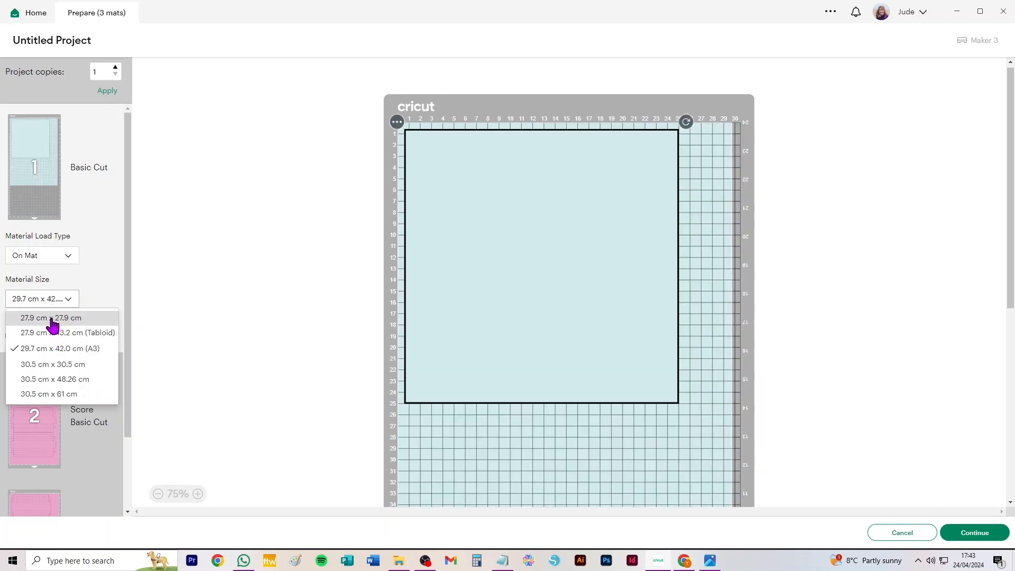
pyautogui.click(105, 258)
# Try material size 21 cm x 29.7 cm (A4) for the second mat, review the resulting mats, and cancel back to the canvas.
pyautogui.click(41, 404)
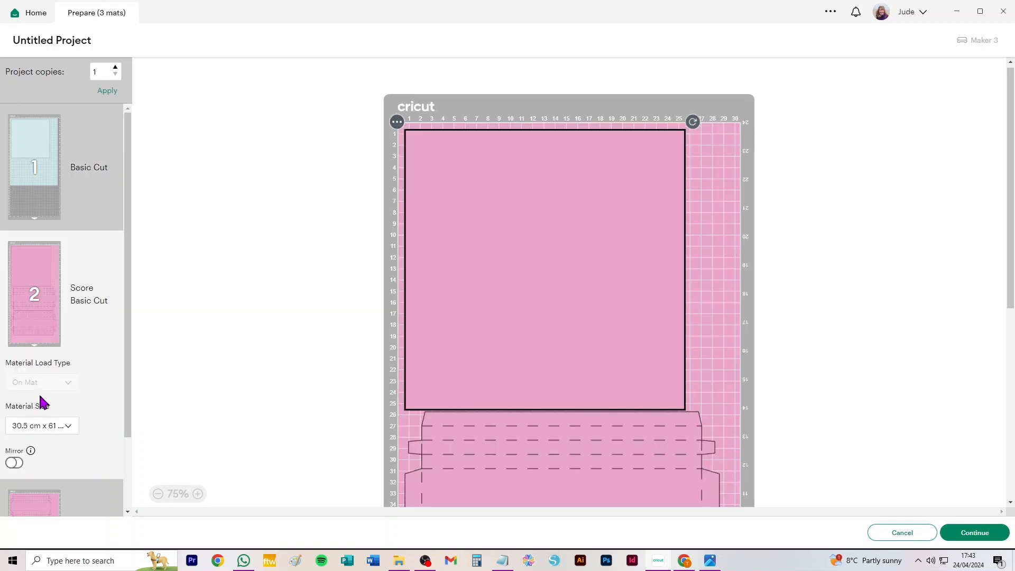
pyautogui.click(44, 425)
pyautogui.click(50, 446)
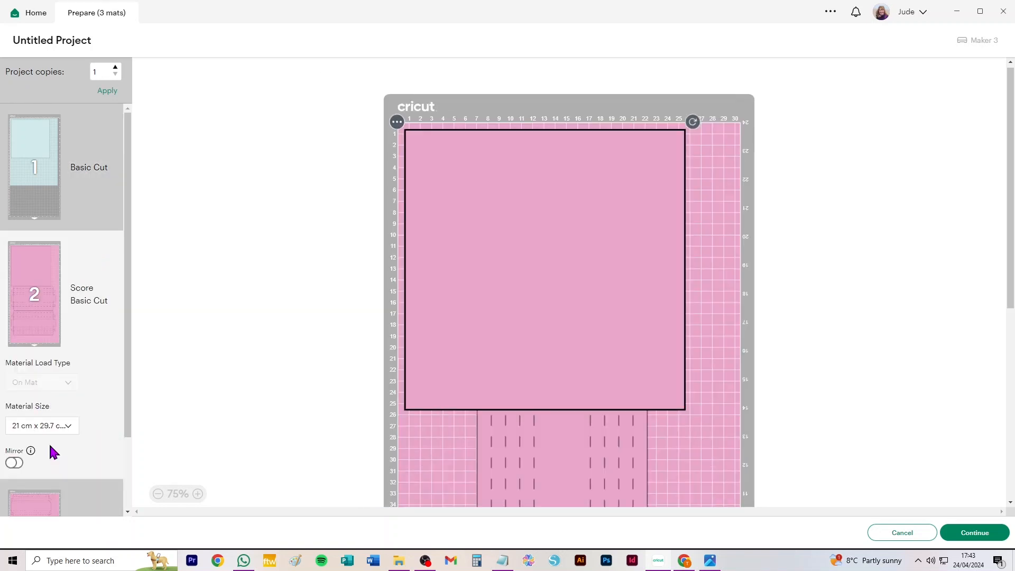
pyautogui.scroll(-7, 52, 418)
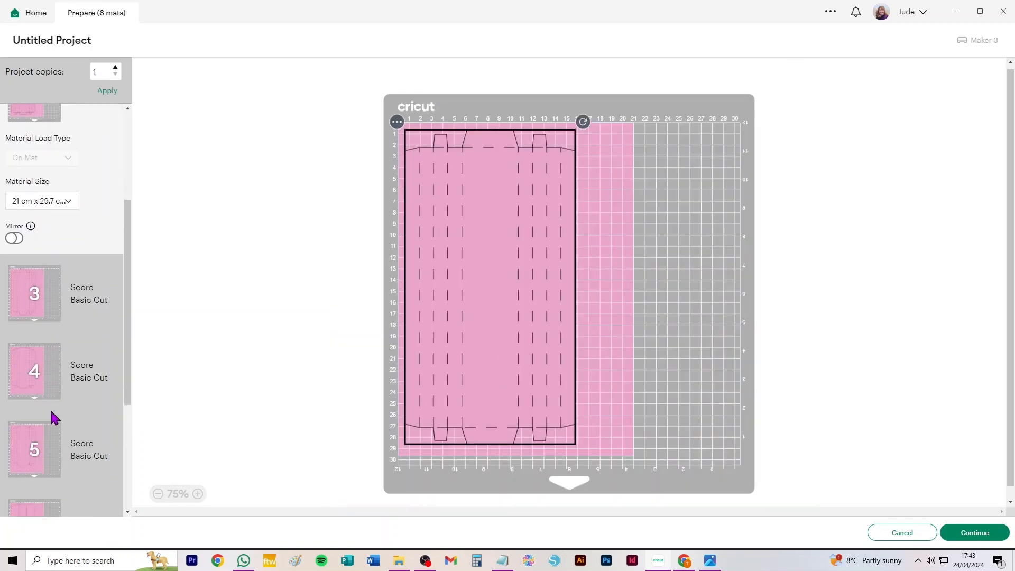
pyautogui.scroll(7, 55, 415)
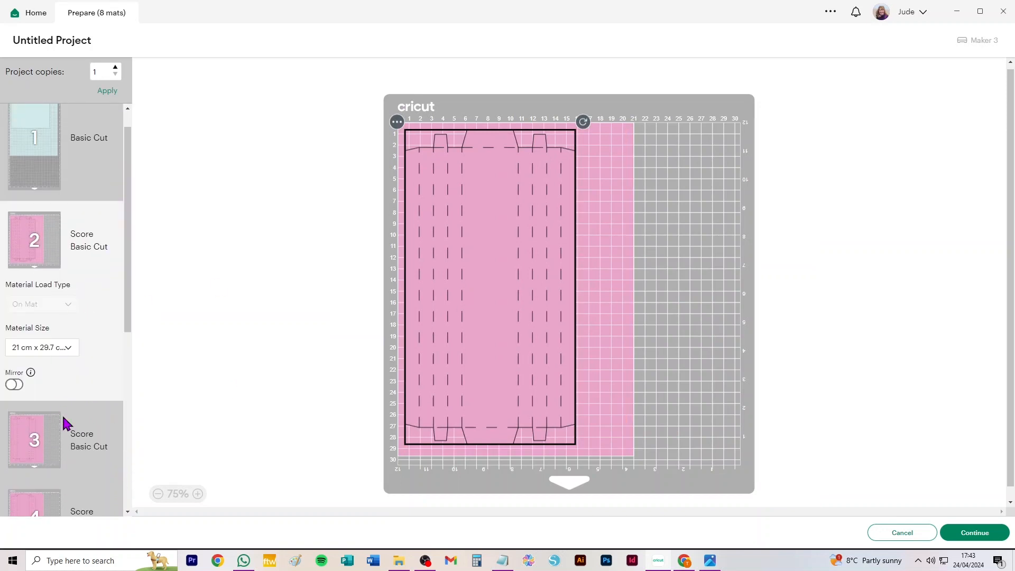
pyautogui.scroll(-6, 67, 424)
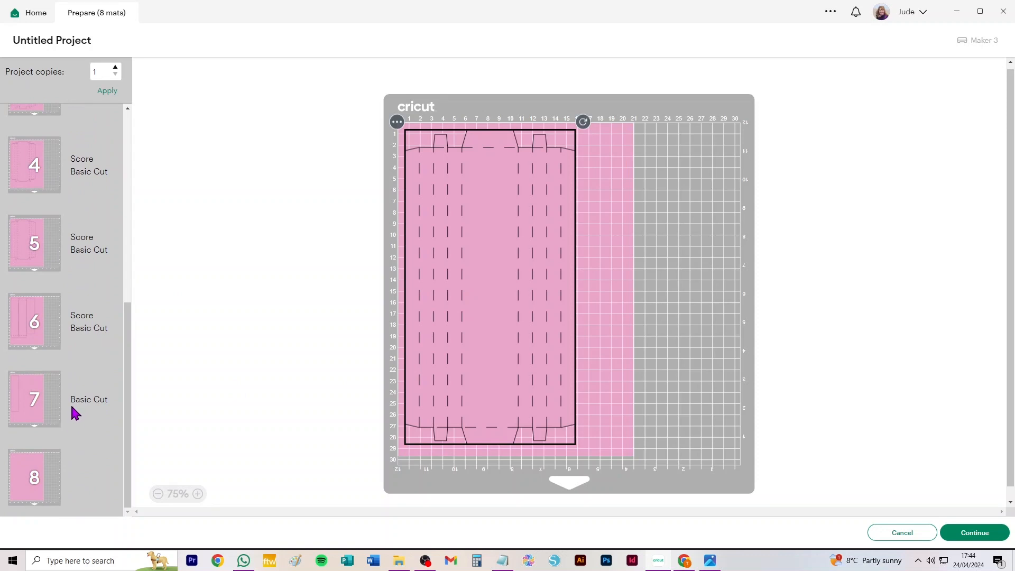
pyautogui.click(907, 535)
# Move the large pink square slightly down and away from the strips.
pyautogui.click(526, 388)
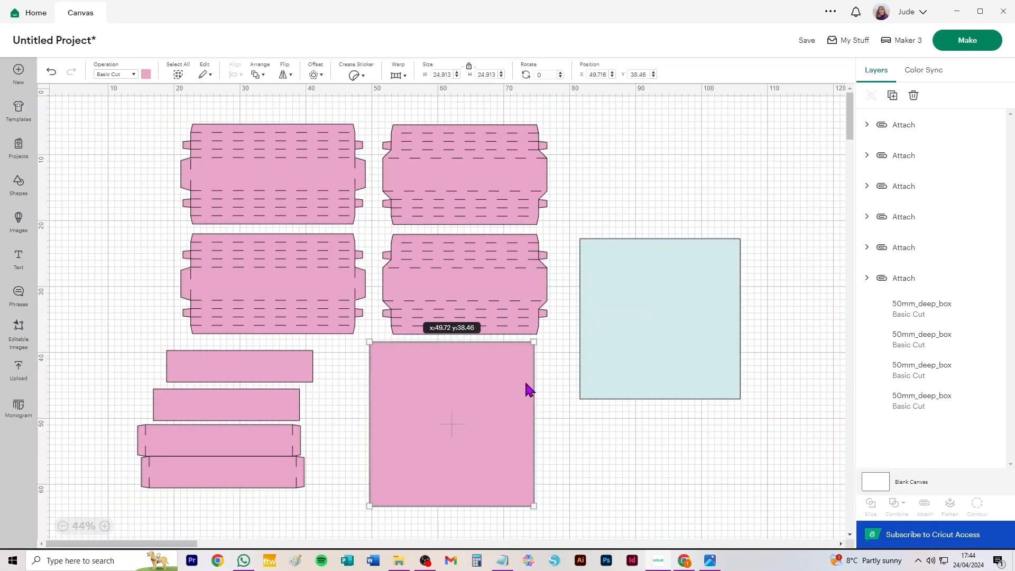
pyautogui.moveTo(478, 403); pyautogui.dragTo(491, 414)
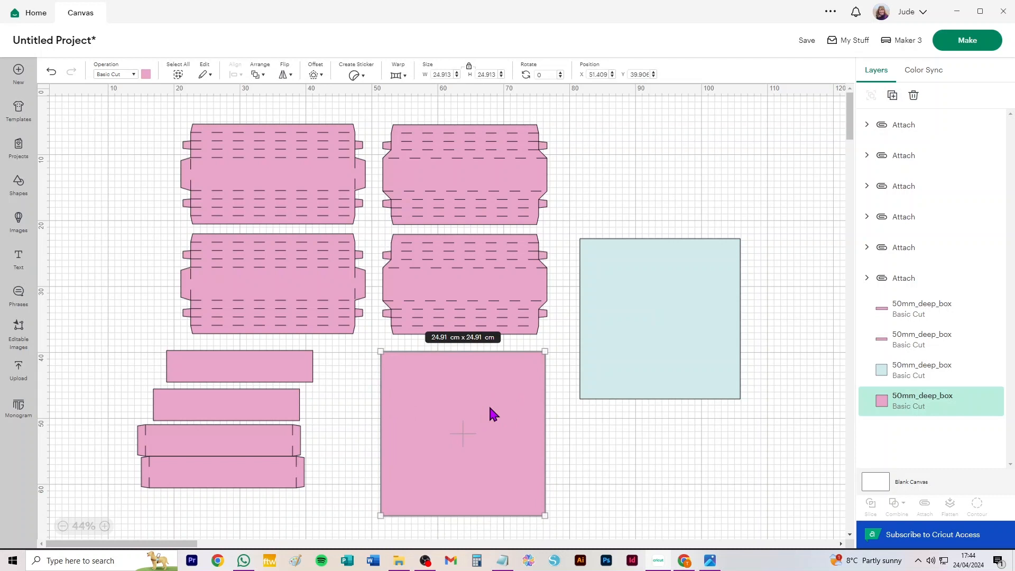
# Reopen the mat preview and set the pale blue square's mat to material size 30.5 cm x 30.5 cm.
pyautogui.click(967, 40)
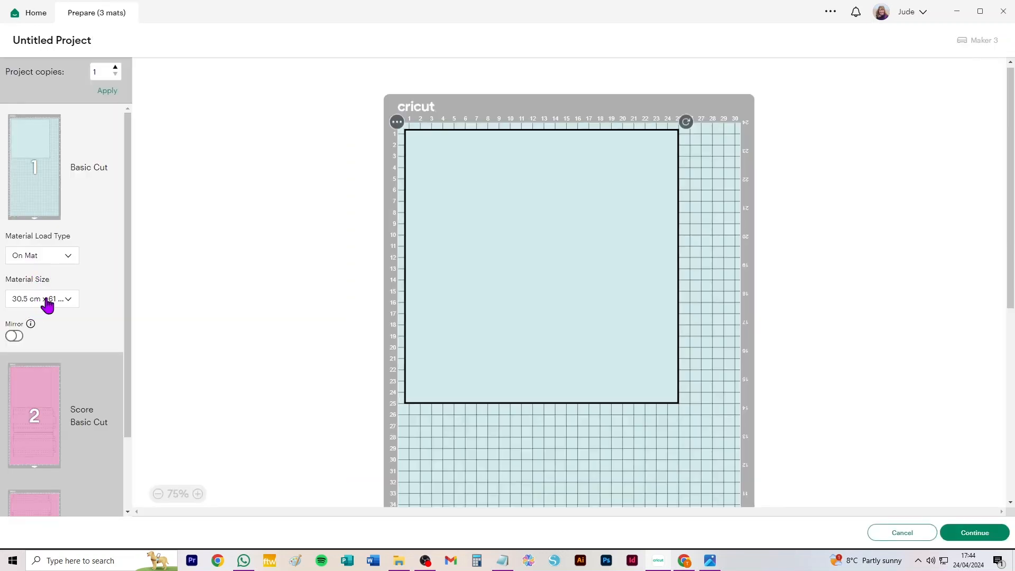
pyautogui.click(48, 300)
pyautogui.click(42, 362)
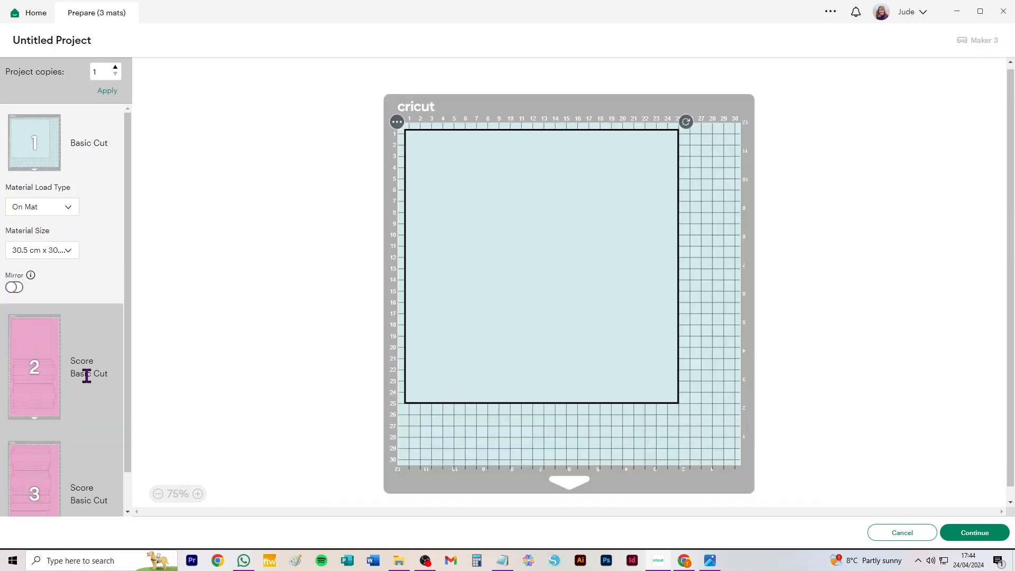
# Set the second mat, with the large pink square, to material size 30.5 cm x 30.5 cm.
pyautogui.click(40, 365)
pyautogui.click(40, 379)
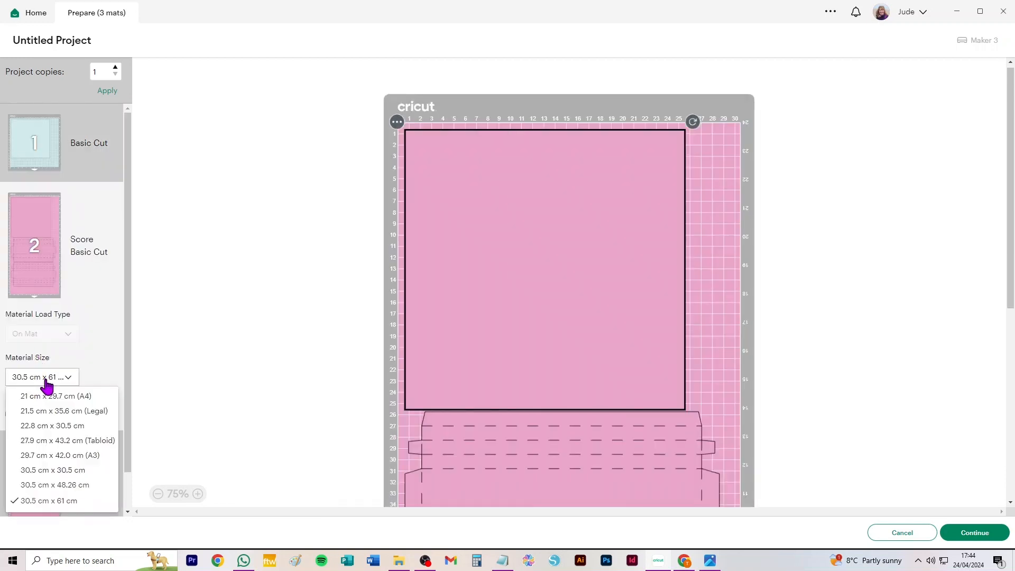
pyautogui.click(37, 470)
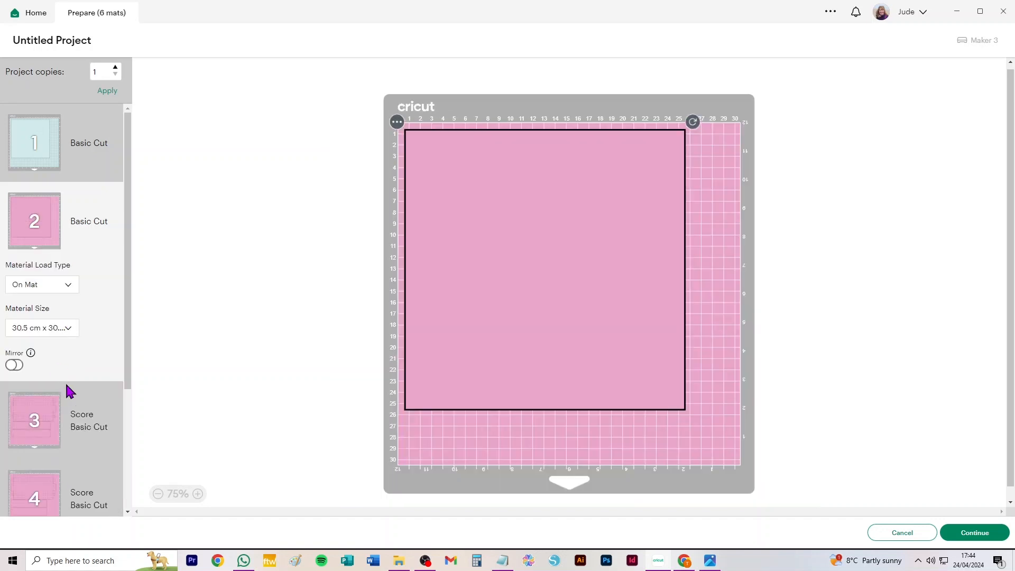
# Review the full list of resulting mats for the 50 mm deep box and cancel back to the canvas.
pyautogui.scroll(-3, 68, 386)
pyautogui.scroll(3, 78, 391)
pyautogui.scroll(-3, 90, 309)
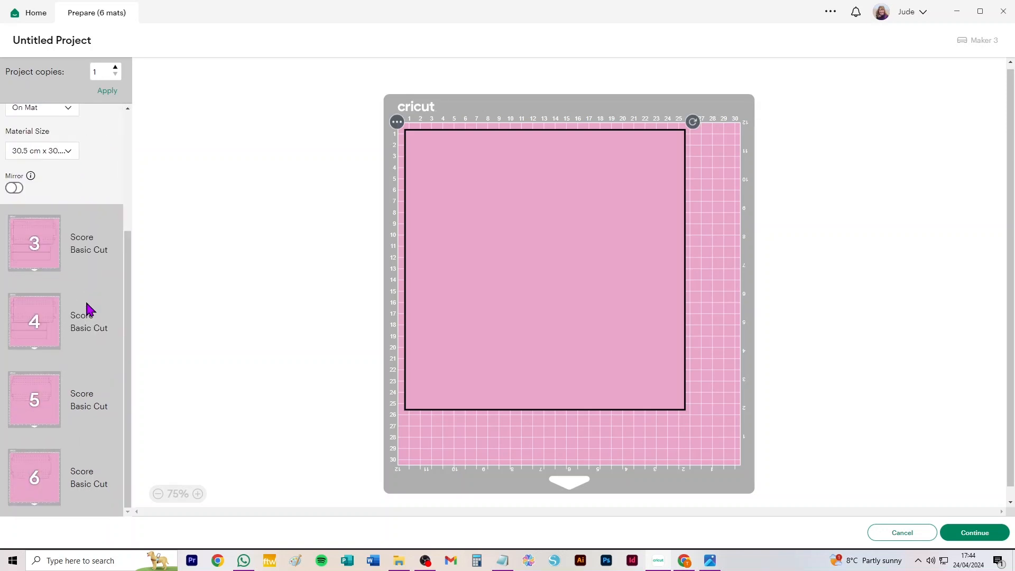
pyautogui.scroll(3, 89, 309)
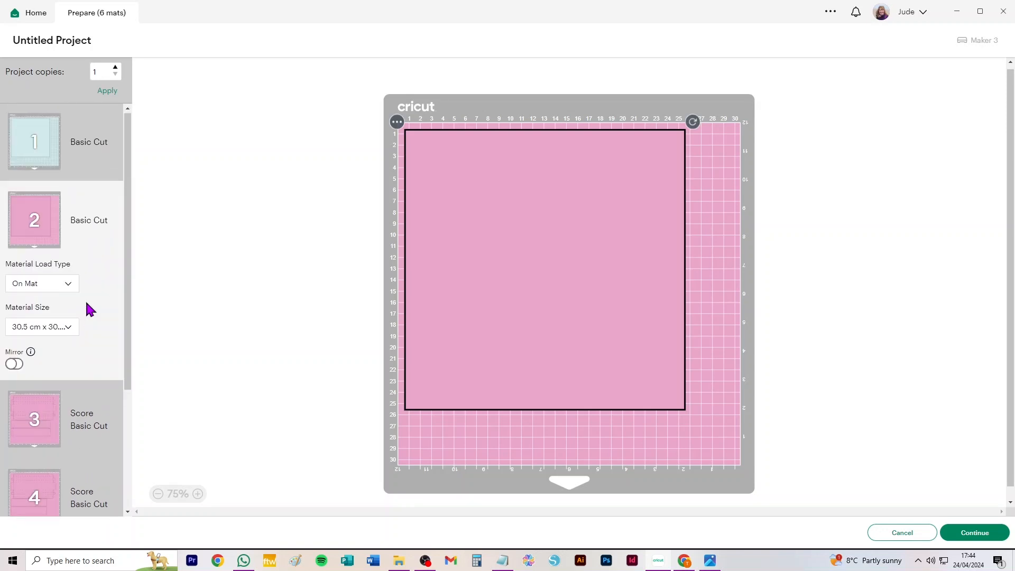
pyautogui.scroll(-3, 90, 309)
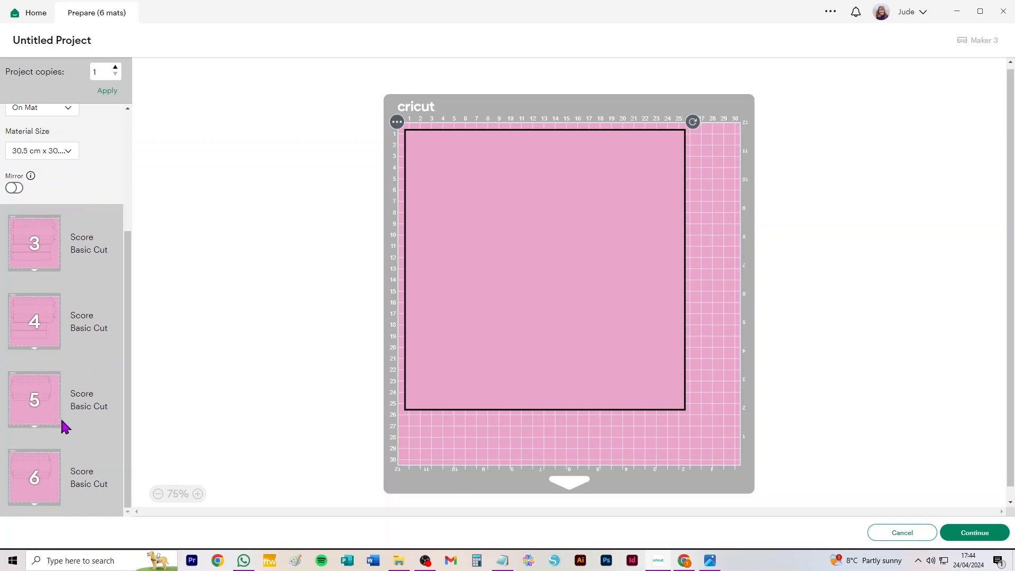
pyautogui.scroll(3, 74, 390)
pyautogui.scroll(-3, 72, 443)
pyautogui.click(901, 534)
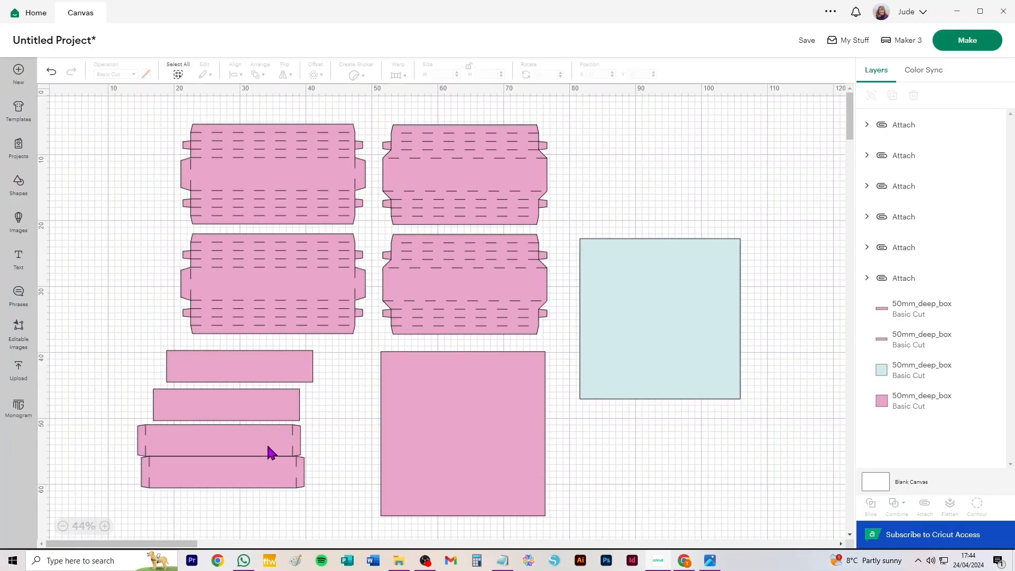
# Delete all the 50 mm deep box pieces and try to add the uploaded 40mm_deep_box image to the canvas.
pyautogui.hotkey('ctrl', 'a')
pyautogui.press('Delete')
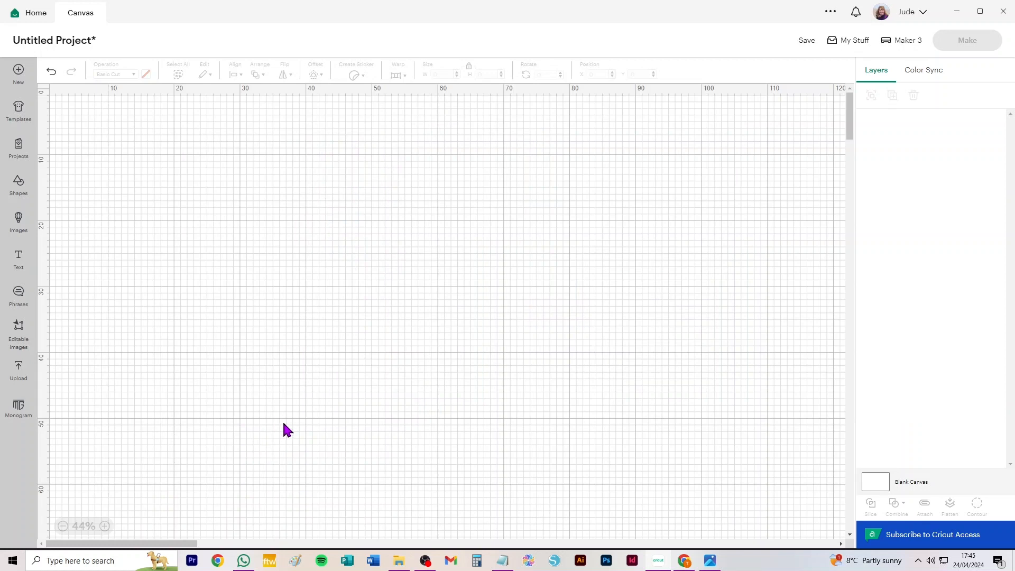
pyautogui.click(19, 368)
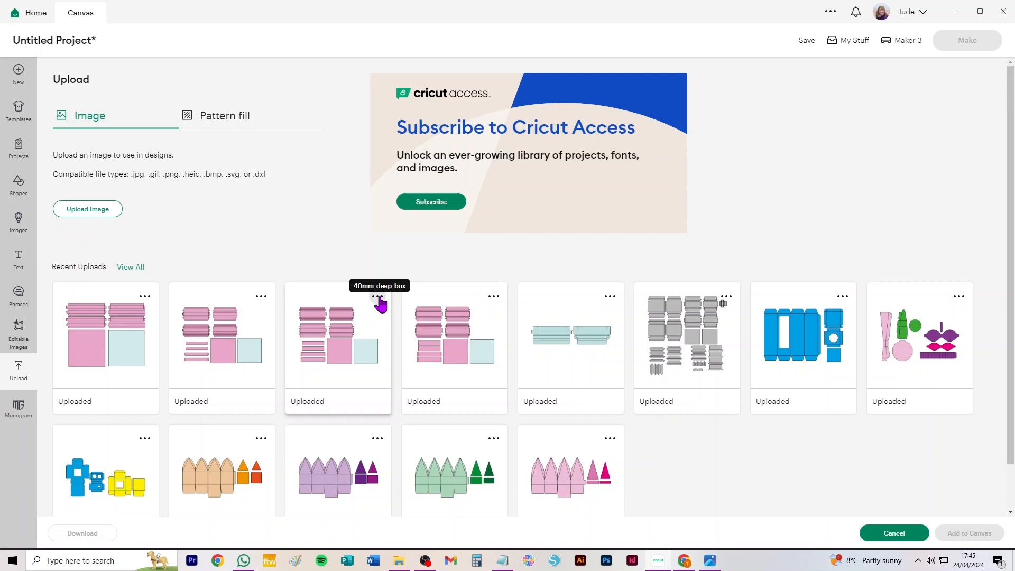
pyautogui.click(354, 357)
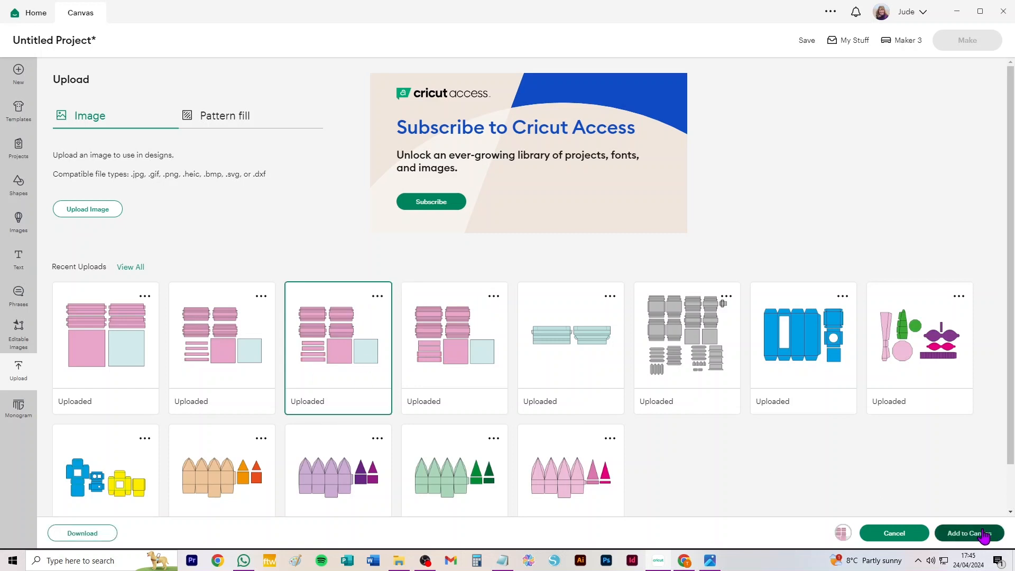
pyautogui.click(983, 534)
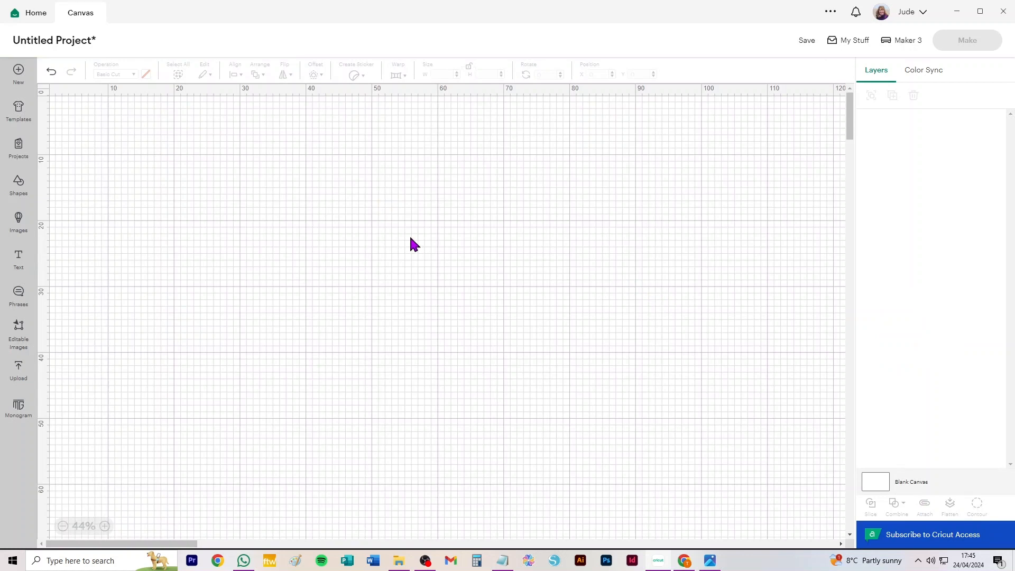
# Try again to add the 40mm_deep_box upload and look for it around the canvas.
pyautogui.click(20, 369)
pyautogui.click(368, 344)
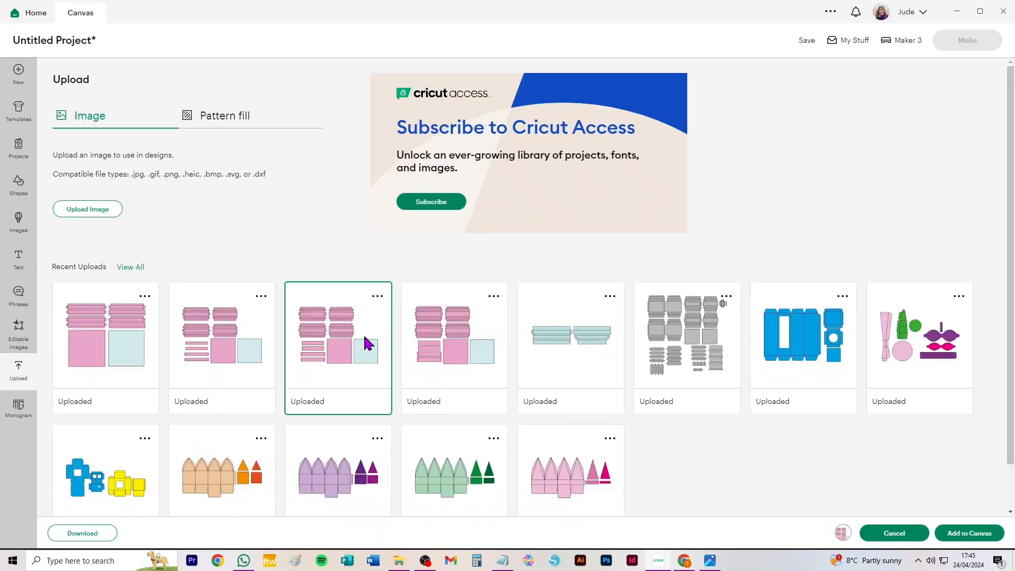
pyautogui.click(975, 534)
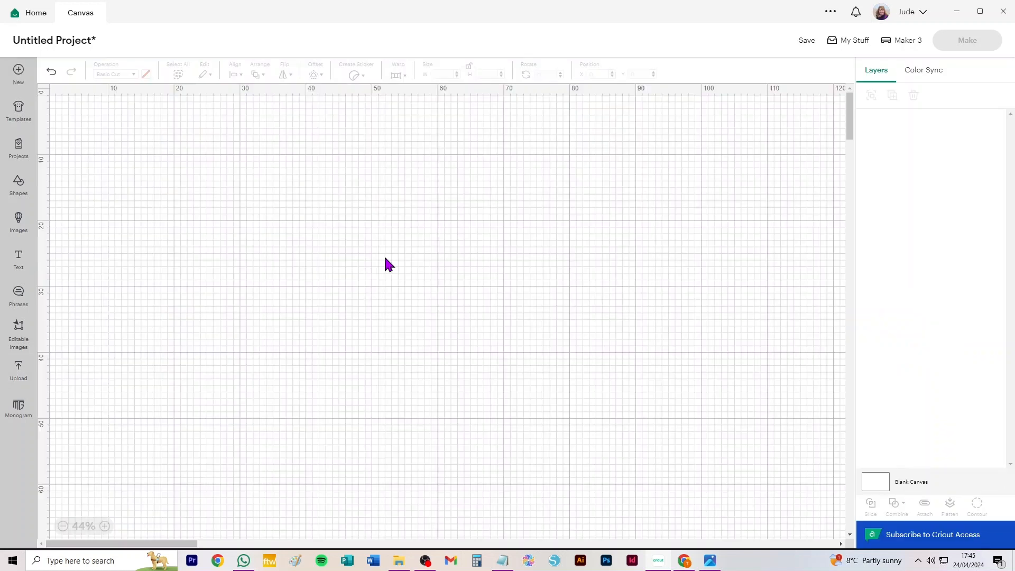
pyautogui.scroll(10, 393, 255)
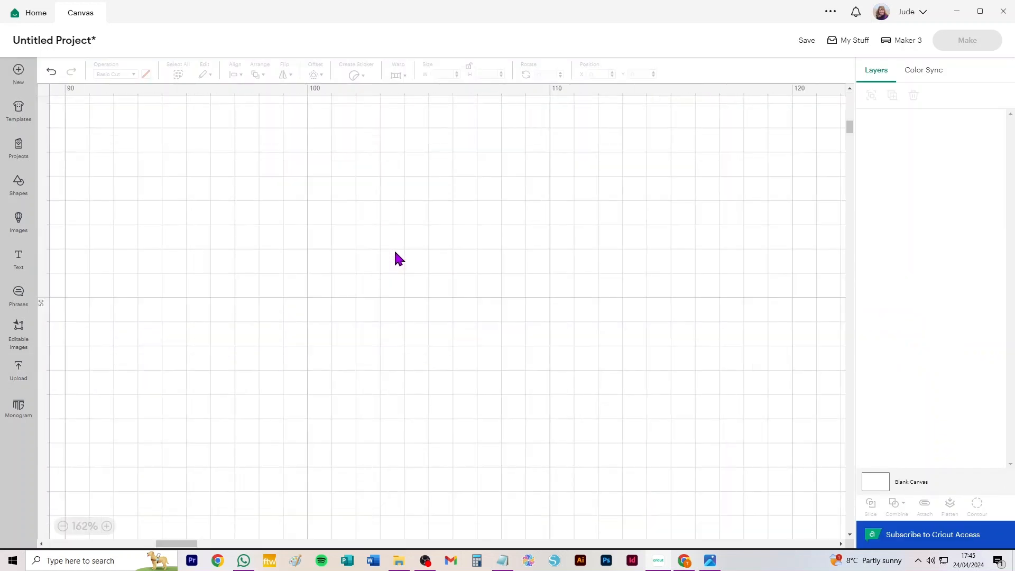
pyautogui.scroll(-10, 395, 251)
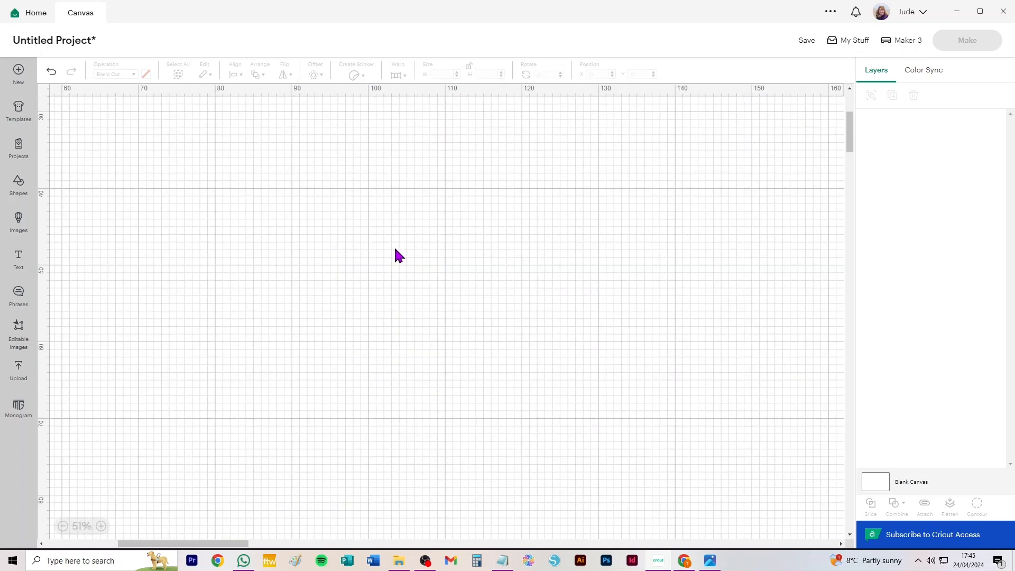
pyautogui.moveTo(206, 547); pyautogui.dragTo(113, 548)
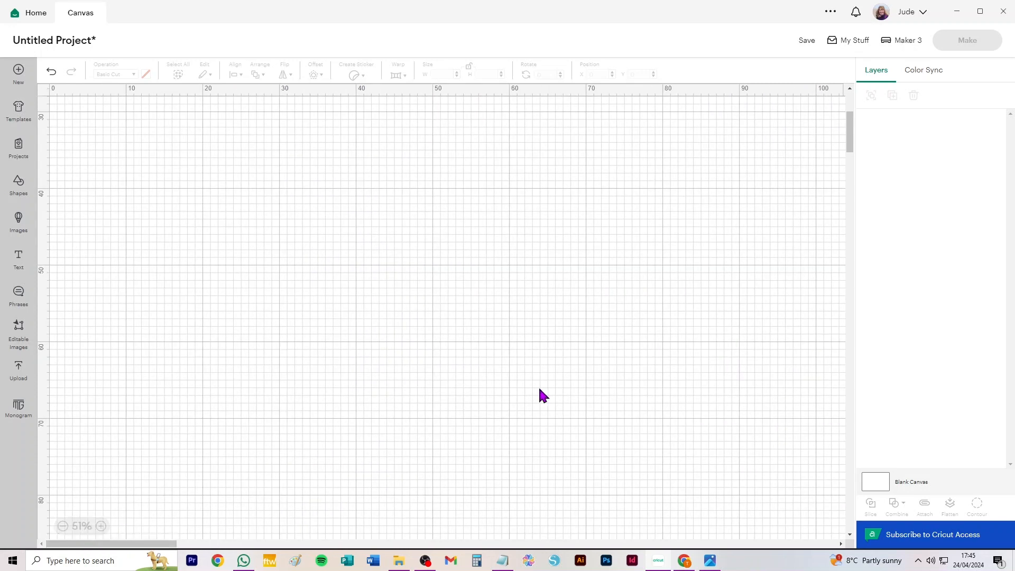
pyautogui.moveTo(850, 129); pyautogui.dragTo(857, 91)
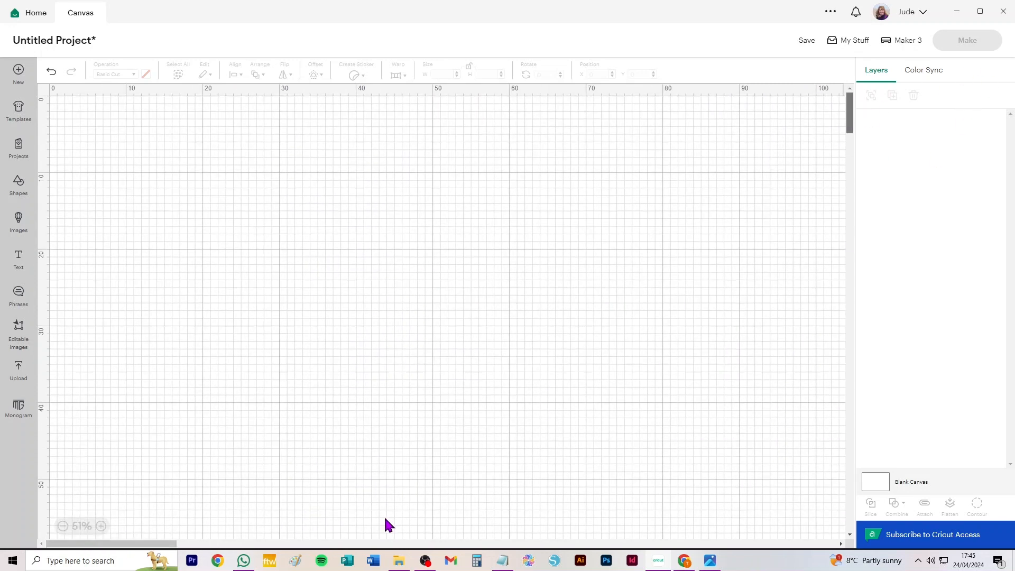
# Add the uploaded 40mm_deep_box image to the canvas and shift it slightly to the right and up.
pyautogui.click(18, 372)
pyautogui.click(324, 315)
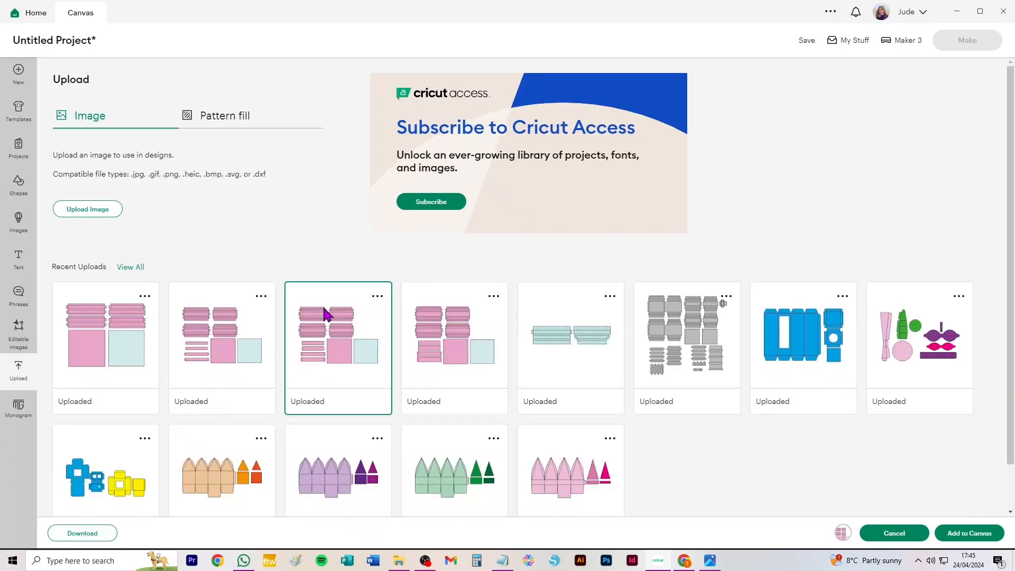
pyautogui.click(969, 533)
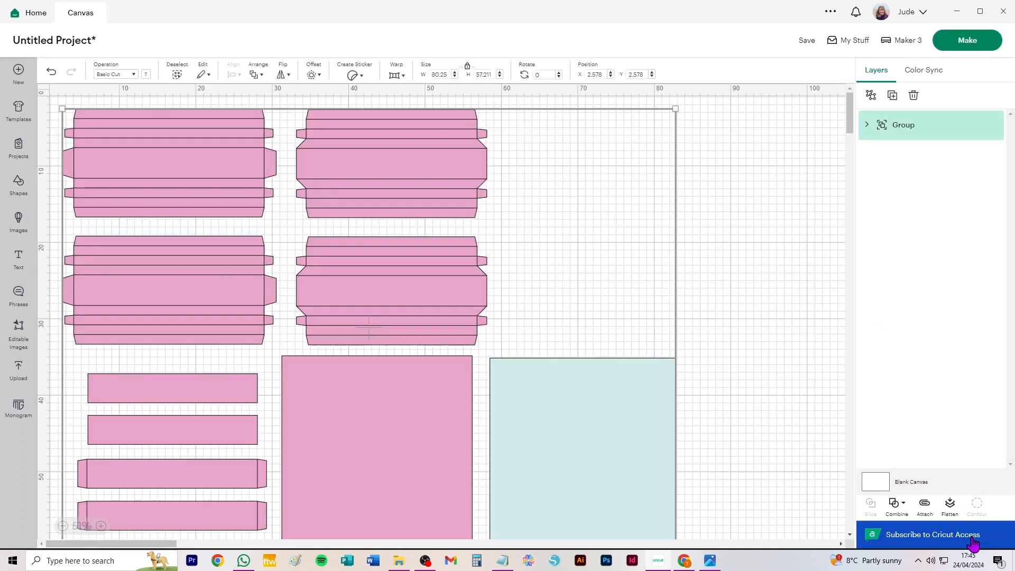
pyautogui.moveTo(148, 283); pyautogui.dragTo(167, 276)
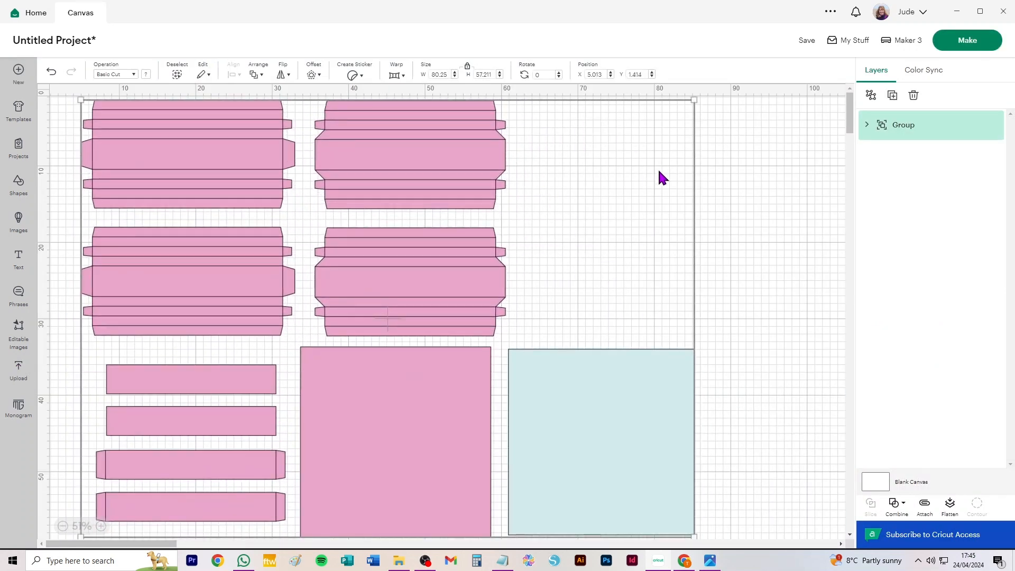
# Ungroup the box template and change the operation of its fold-line layer group to Score.
pyautogui.click(871, 98)
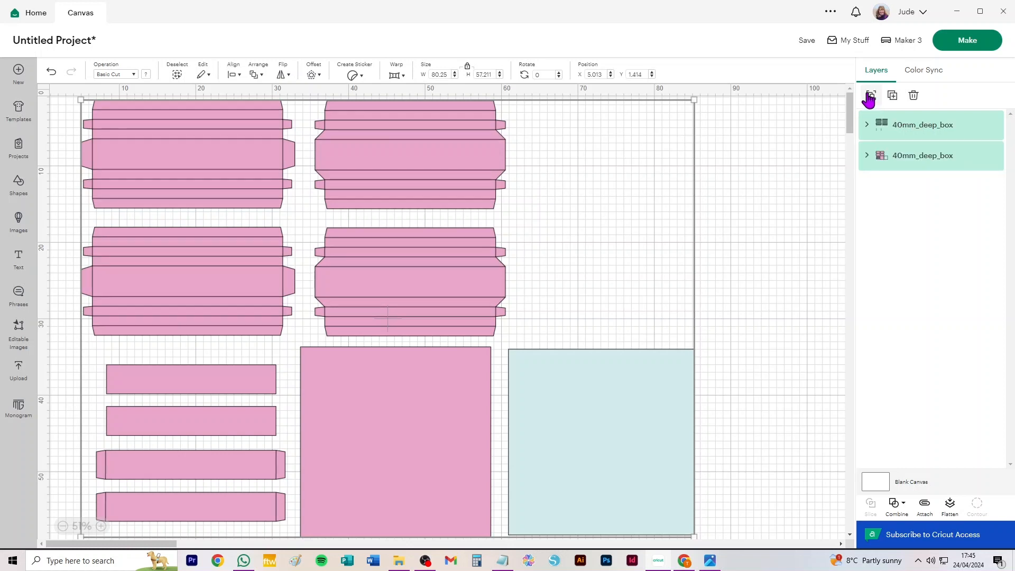
pyautogui.click(921, 129)
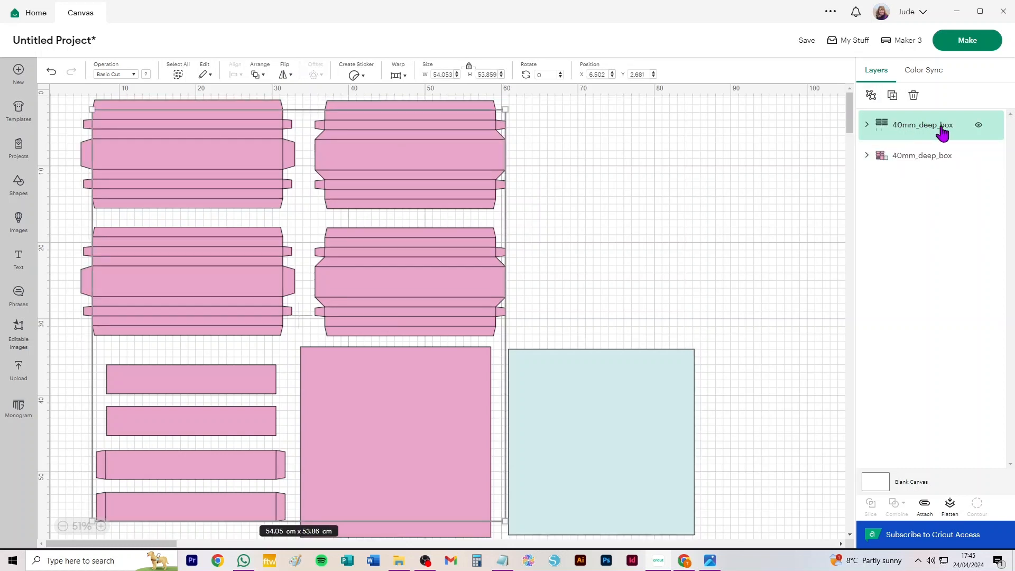
pyautogui.click(108, 75)
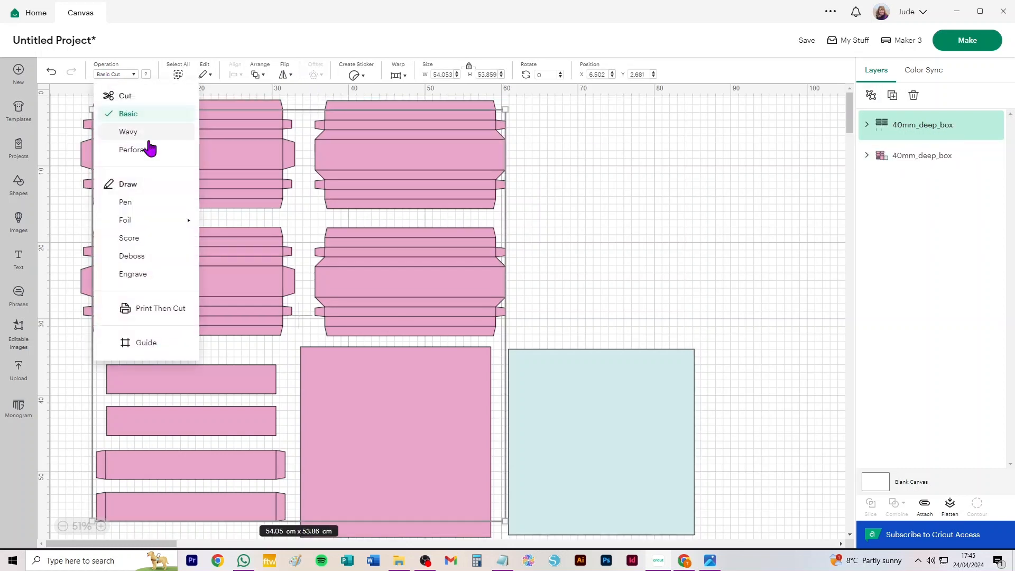
pyautogui.click(129, 239)
# Ungroup both the score-line group and the cut-piece group into individual layers.
pyautogui.click(871, 95)
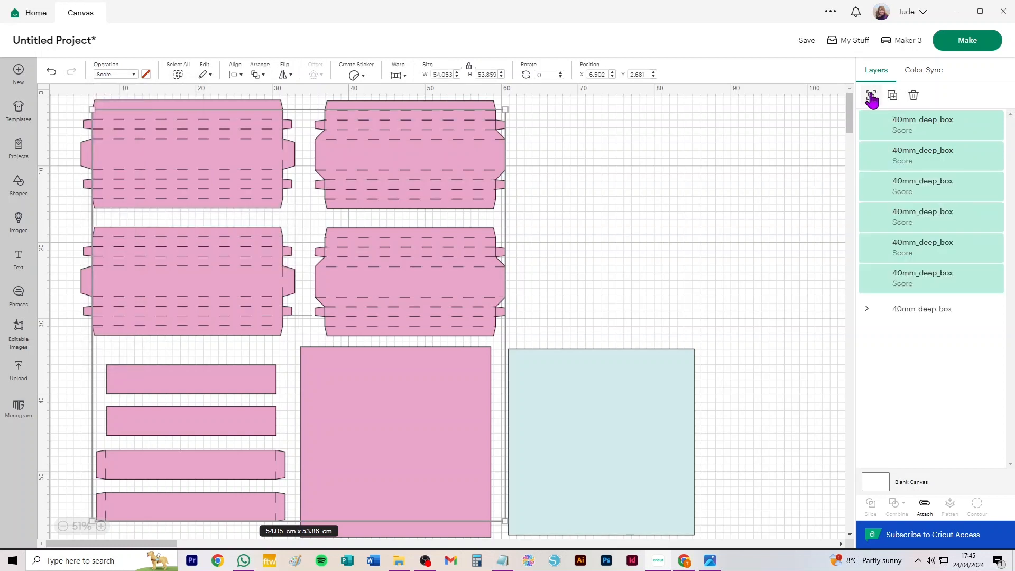
pyautogui.click(941, 316)
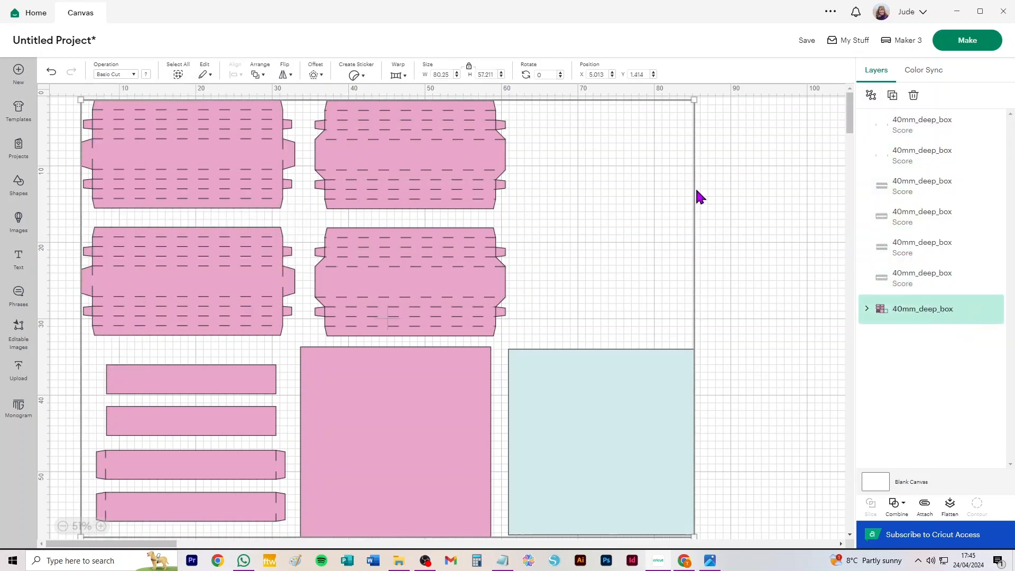
pyautogui.click(870, 95)
# Attach the score lines to each of the four large flapped box panels, one panel at a time.
pyautogui.moveTo(667, 120); pyautogui.dragTo(313, 207)
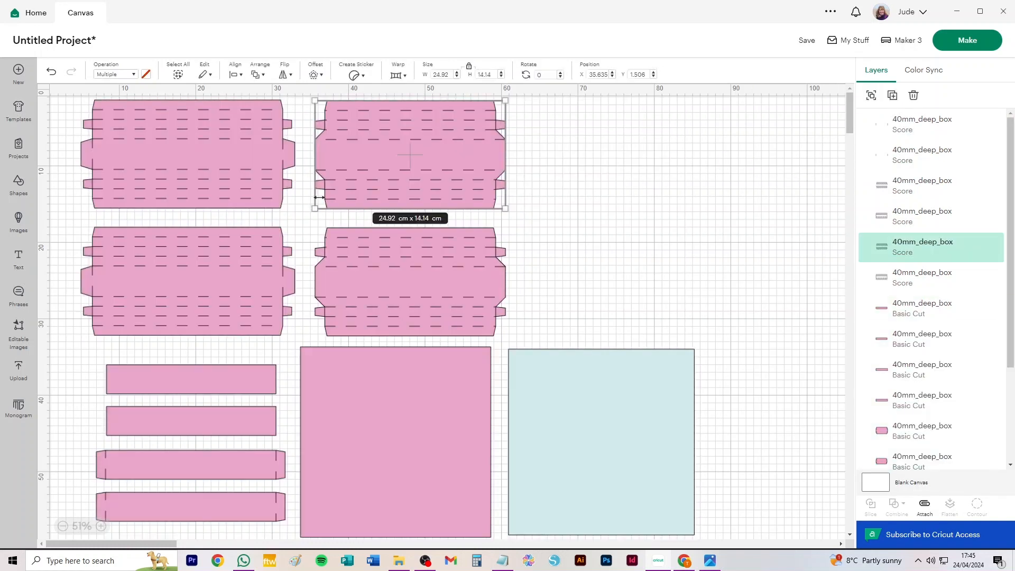
pyautogui.click(924, 506)
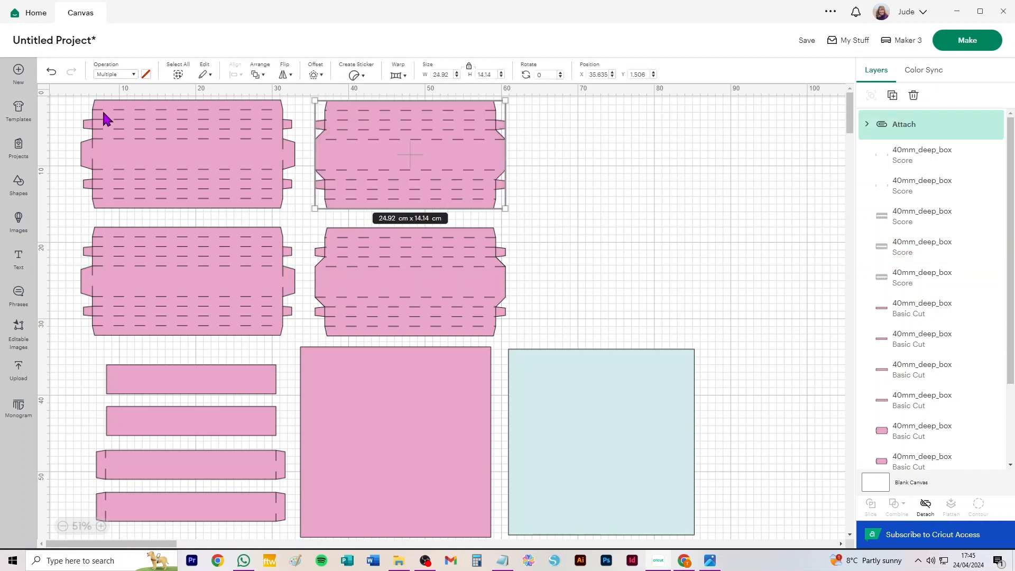
pyautogui.moveTo(53, 105); pyautogui.dragTo(264, 204)
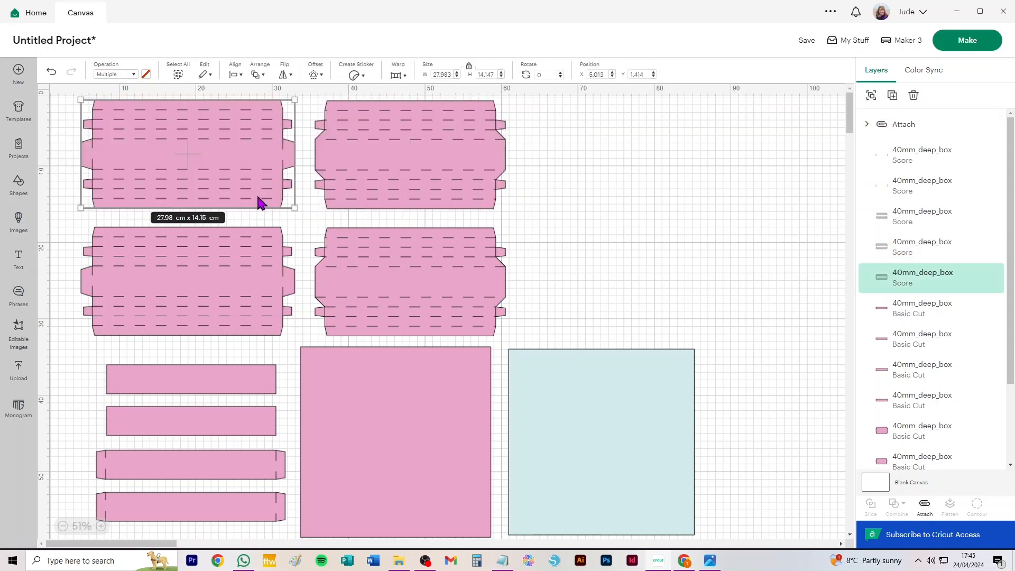
pyautogui.press('Delete')
pyautogui.hotkey('ctrl', 'z')
pyautogui.moveTo(56, 236); pyautogui.dragTo(285, 336)
pyautogui.moveTo(550, 245); pyautogui.dragTo(323, 335)
pyautogui.hotkey('ctrl', 'm')
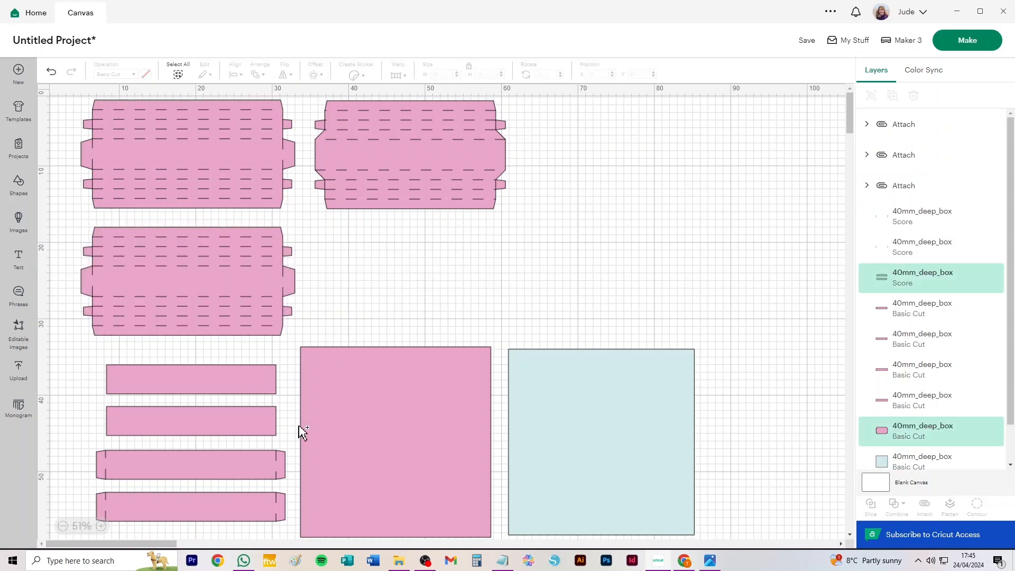
# Attach the score lines to each of the two tabbed strips separately.
pyautogui.moveTo(70, 456); pyautogui.dragTo(269, 478)
pyautogui.hotkey('ctrl', 'm')
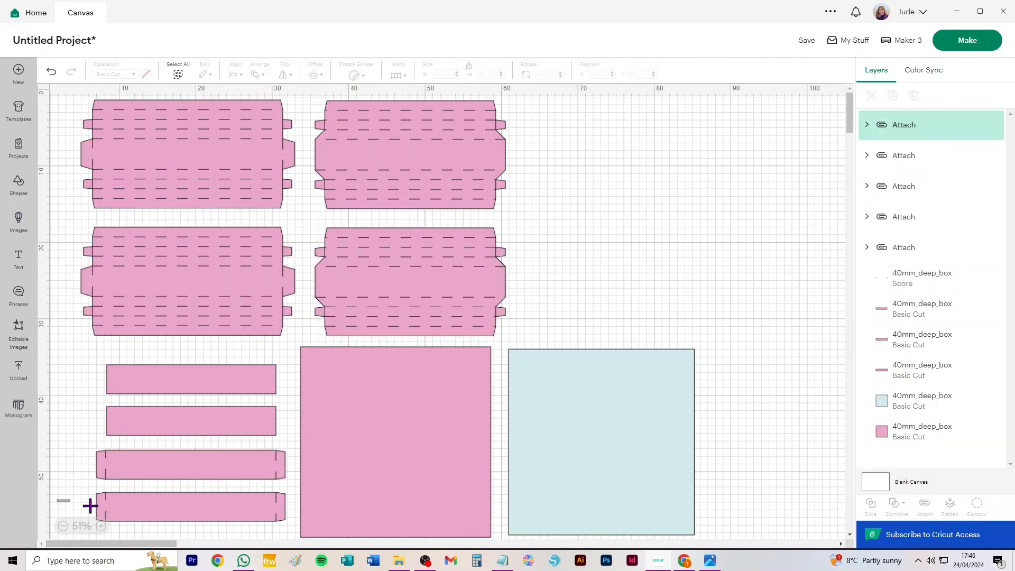
pyautogui.moveTo(90, 502); pyautogui.dragTo(169, 515)
pyautogui.hotkey('ctrl', 'm')
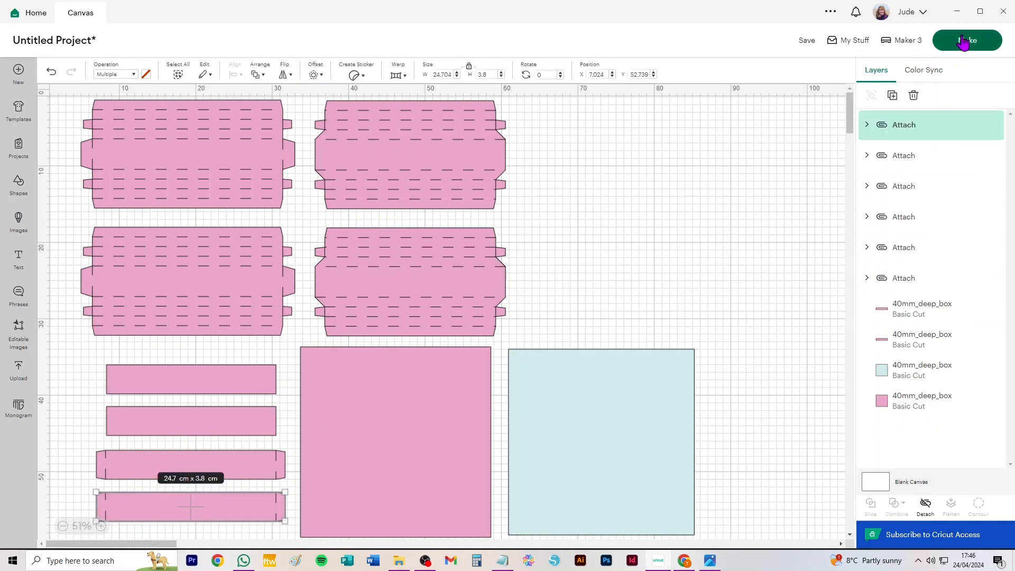
# Move the large pink square to the right of the flapped panels, directly above the pale blue square.
pyautogui.moveTo(379, 405); pyautogui.dragTo(656, 184)
pyautogui.moveTo(650, 433)
pyautogui.mouseDown()
pyautogui.moveTo(617, 433)
pyautogui.moveTo(651, 424)
pyautogui.mouseUp()
pyautogui.moveTo(676, 239); pyautogui.dragTo(672, 204)
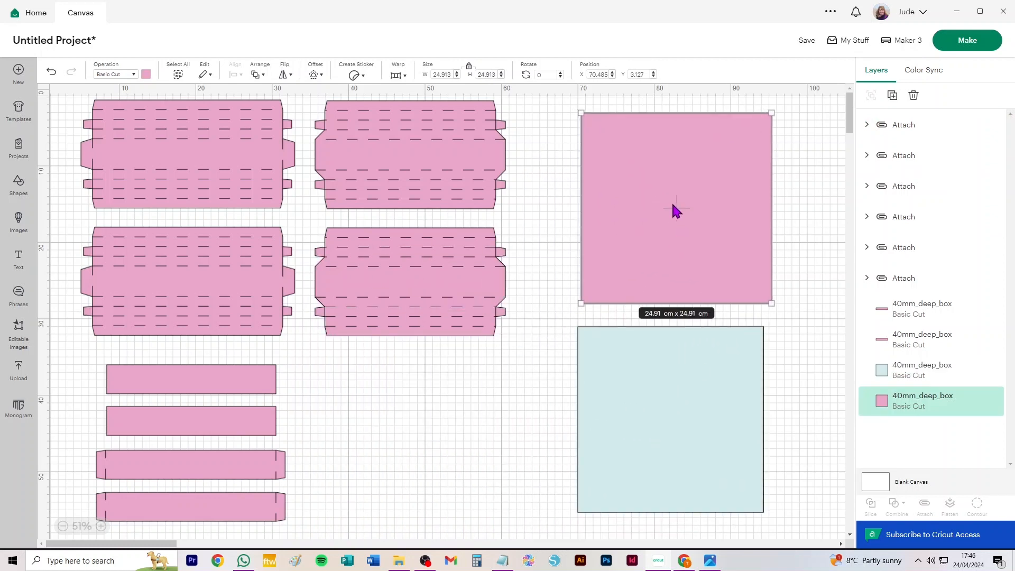
pyautogui.click(417, 147)
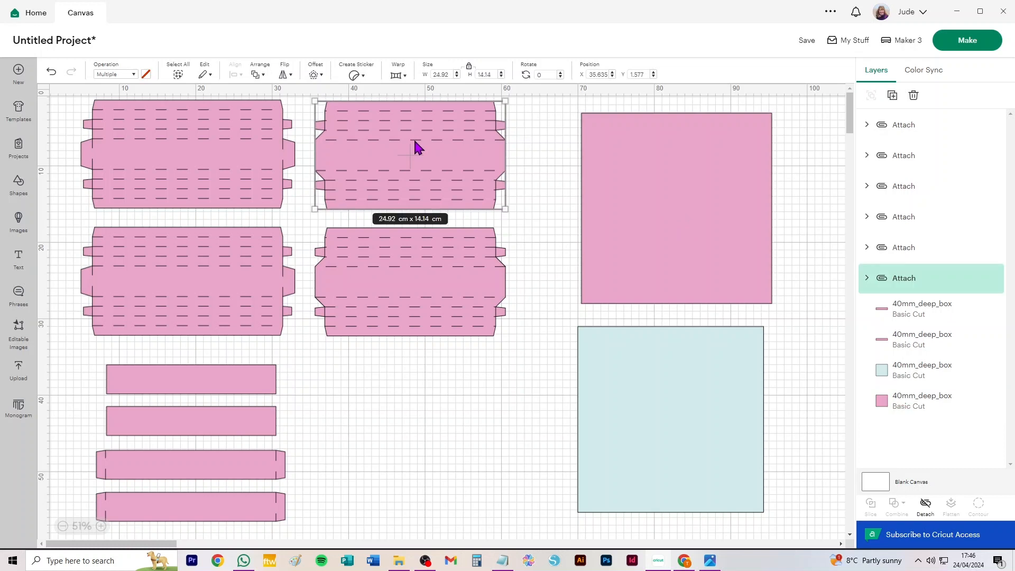
# Open the mat preview for the 40 mm box and set the pale blue square's mat to 30.5 cm x 30.5 cm.
pyautogui.click(960, 41)
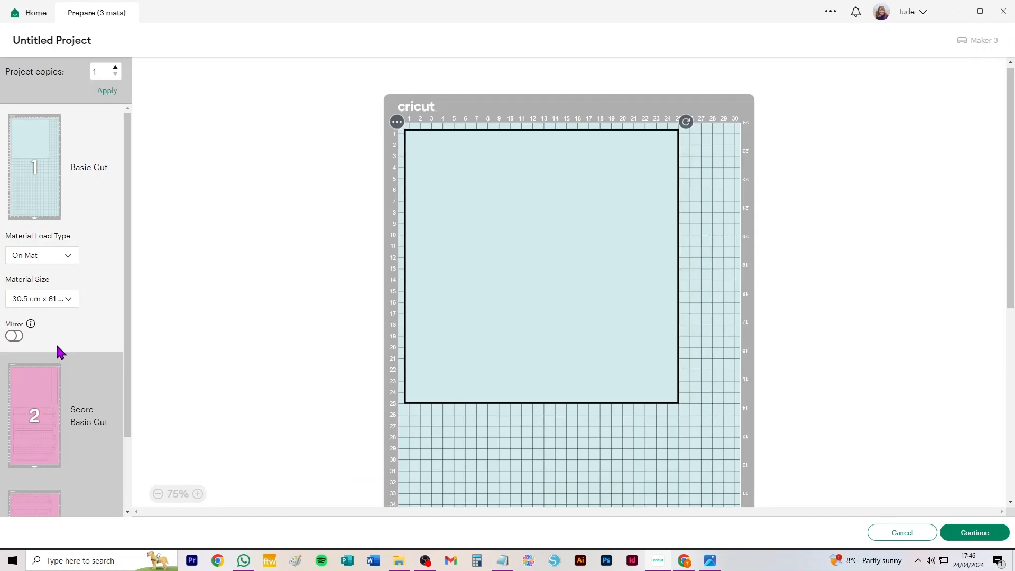
pyautogui.click(55, 298)
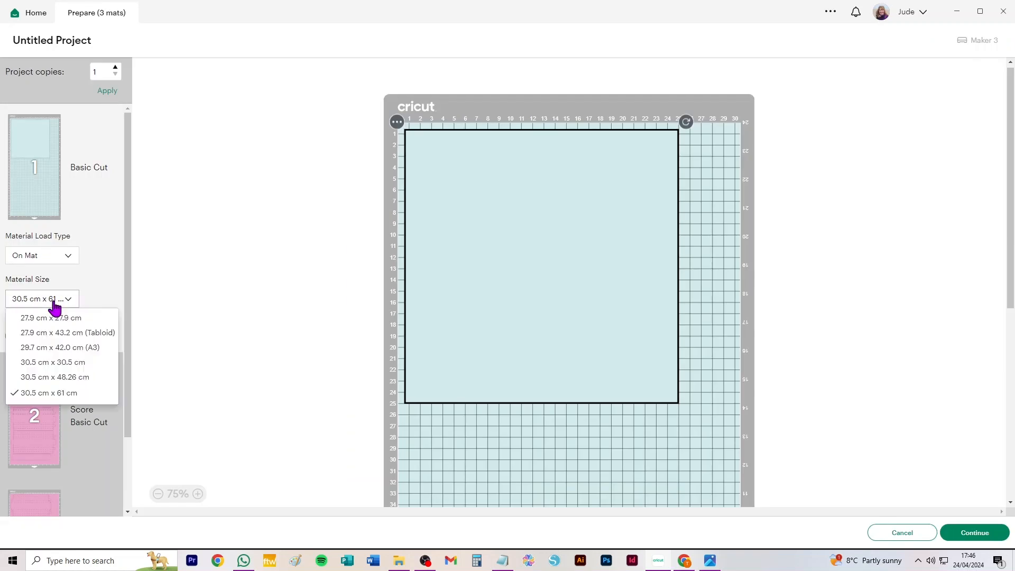
pyautogui.click(40, 362)
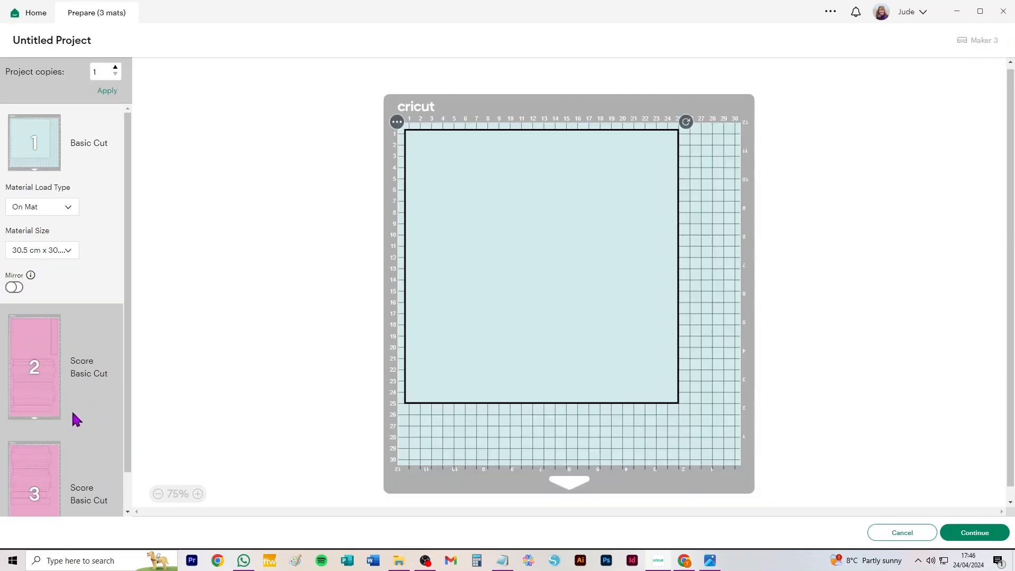
# Set the second mat's material size to 30.5 cm x 30.5 cm, review the rearranged mats and close the mat preview.
pyautogui.click(41, 394)
pyautogui.click(56, 378)
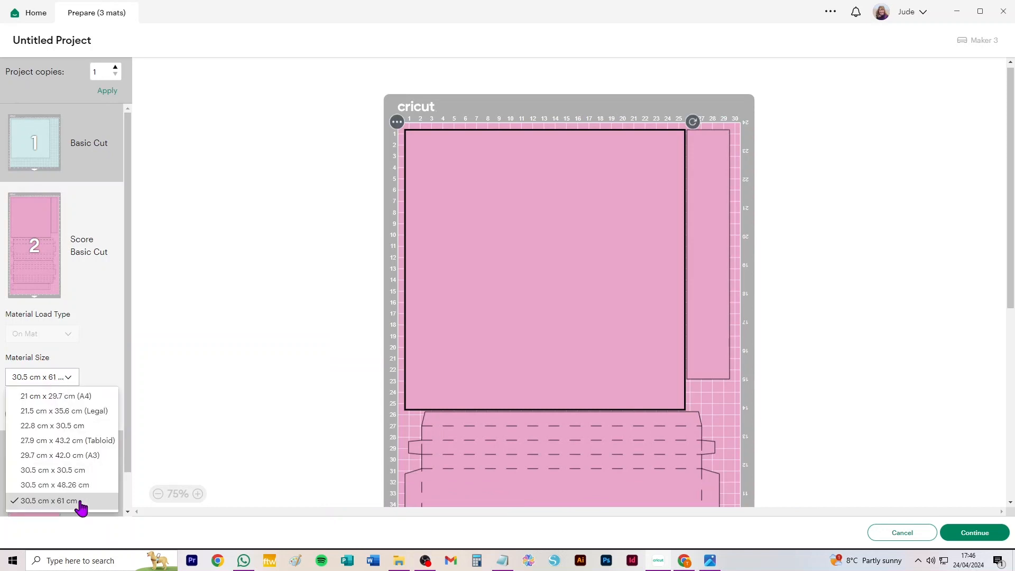
pyautogui.click(69, 472)
pyautogui.scroll(-2, 84, 410)
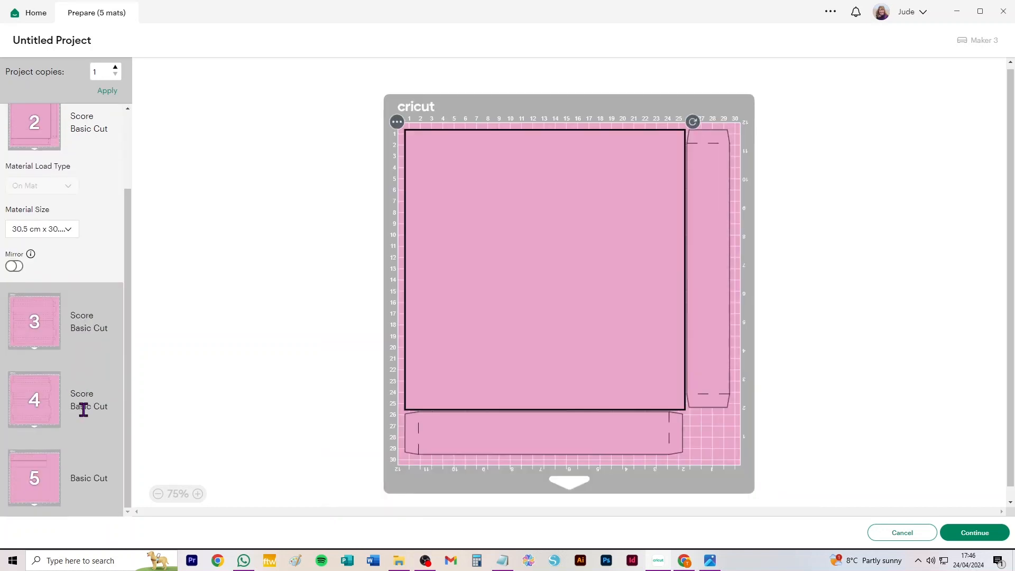
pyautogui.scroll(2, 83, 410)
pyautogui.scroll(-2, 84, 410)
pyautogui.scroll(2, 75, 233)
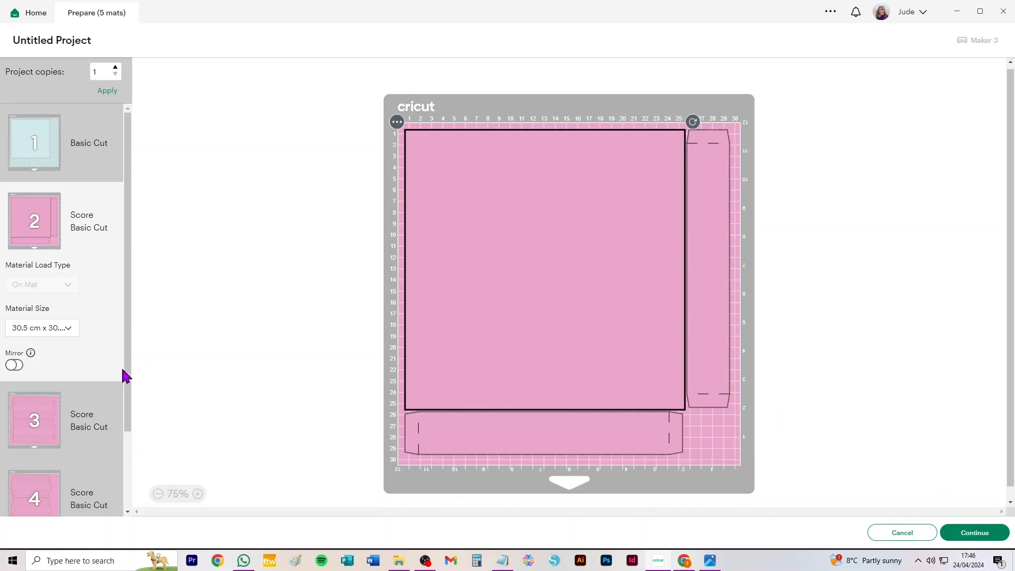
pyautogui.click(39, 333)
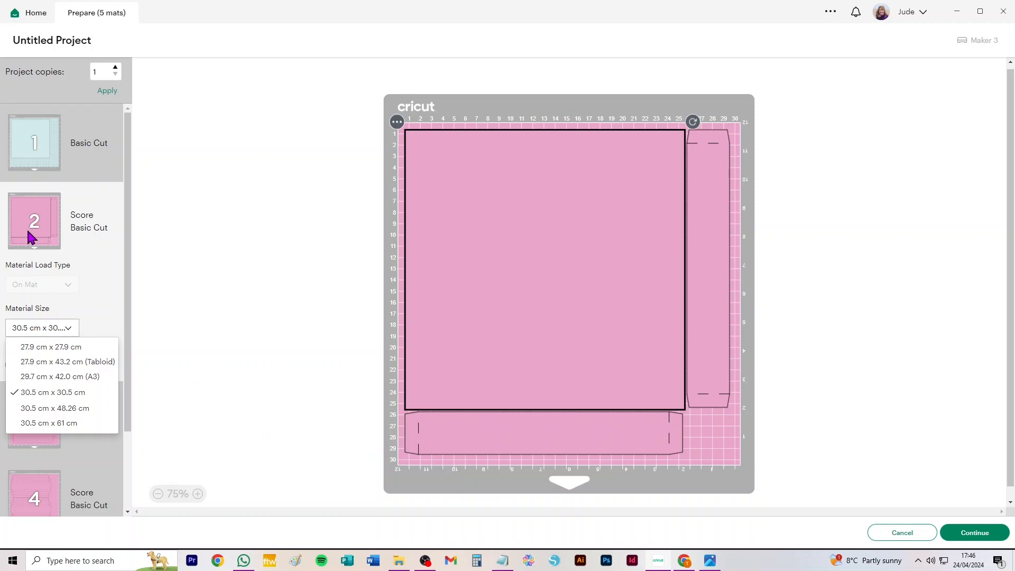
pyautogui.click(79, 304)
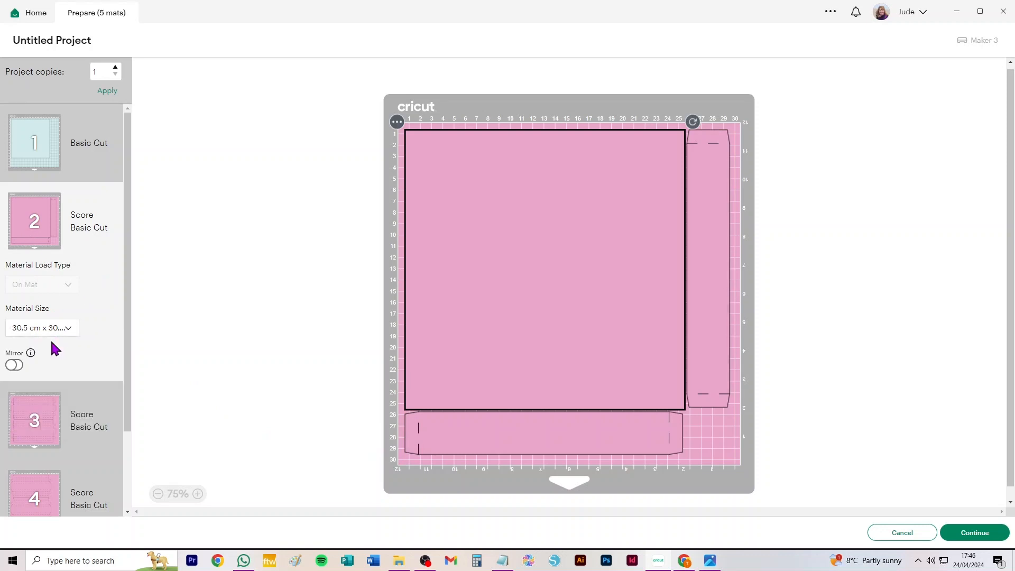
pyautogui.click(907, 532)
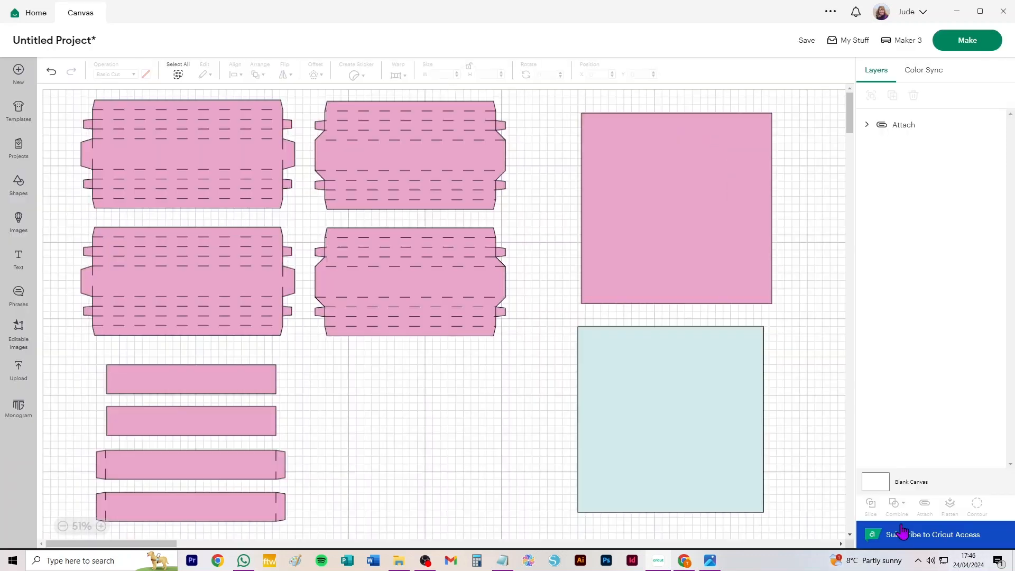
# Recolour the large pink square yellow so it goes on its own mat.
pyautogui.click(619, 262)
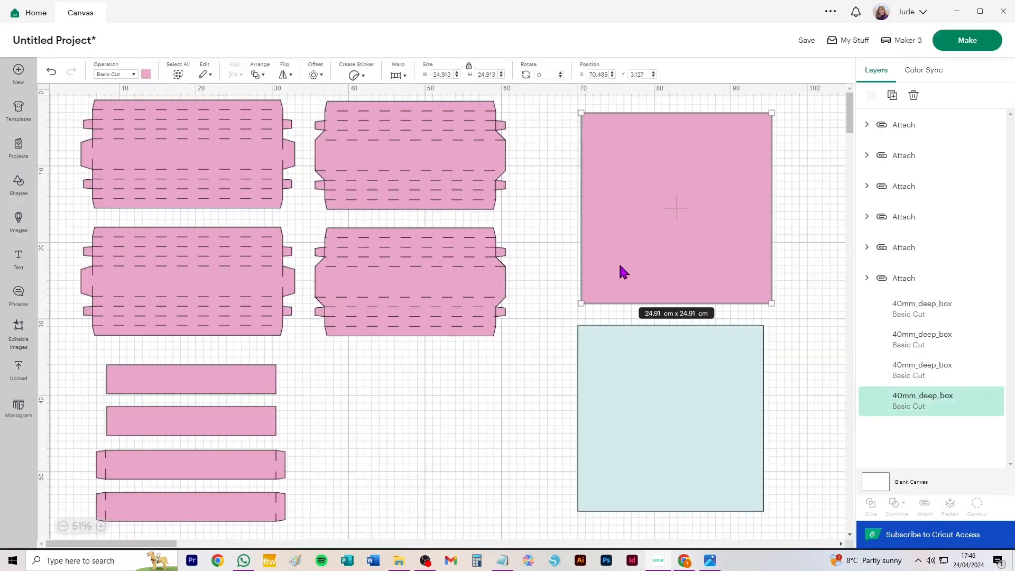
pyautogui.click(146, 74)
pyautogui.click(224, 150)
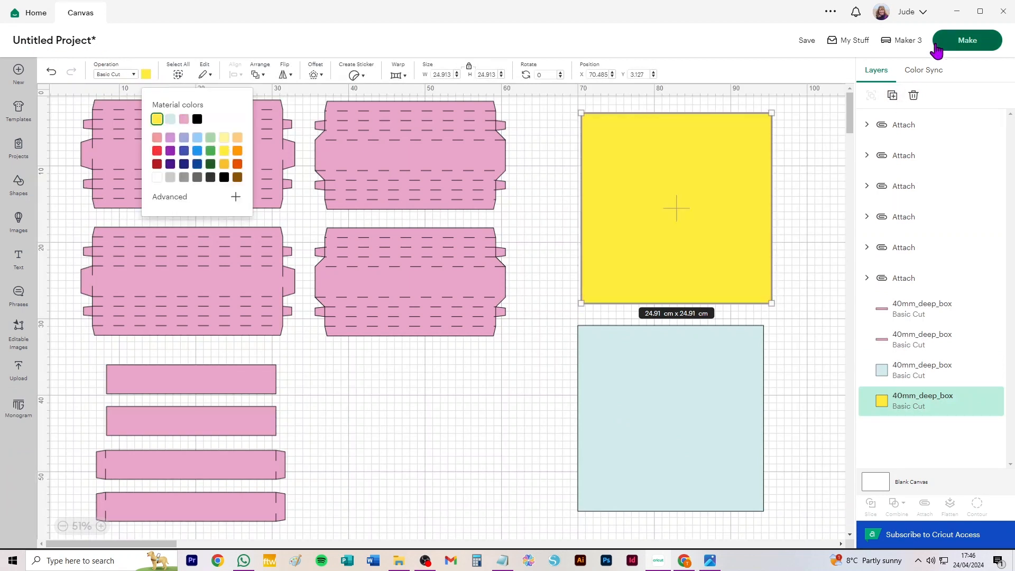
# Open the mat preview and set both the yellow and pale blue mats to 30.5 cm x 30.5 cm.
pyautogui.click(968, 40)
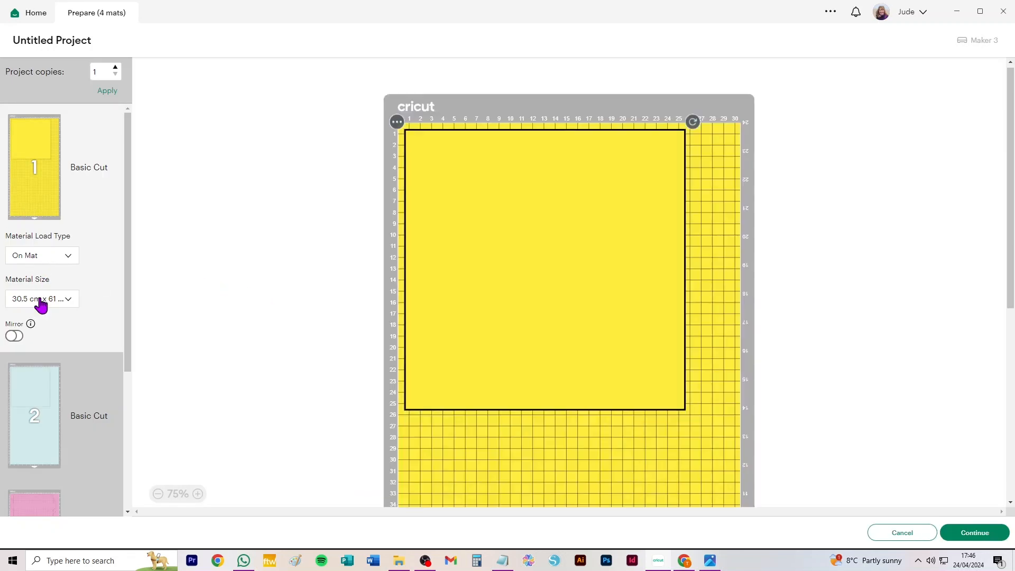
pyautogui.click(41, 300)
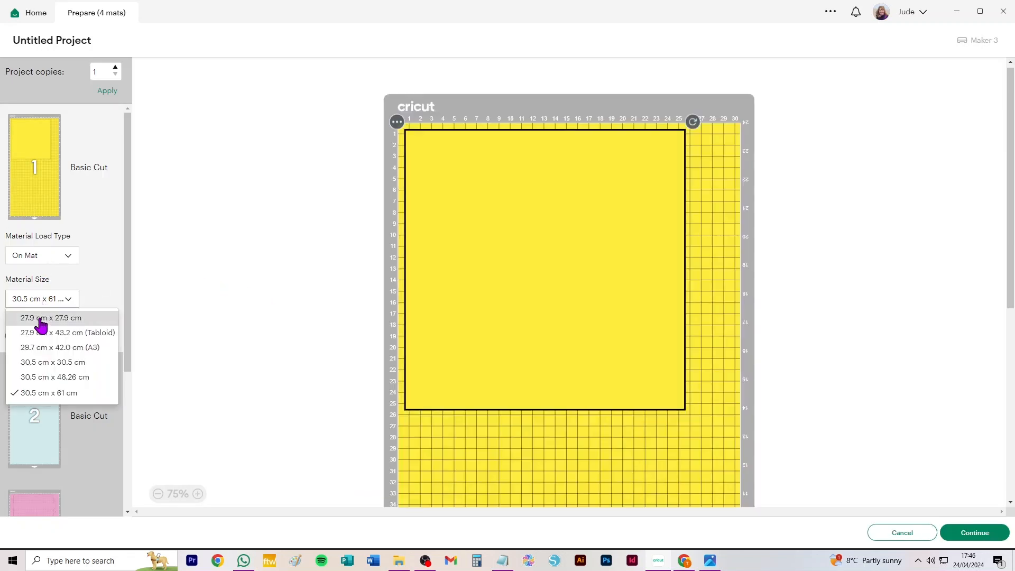
pyautogui.click(32, 362)
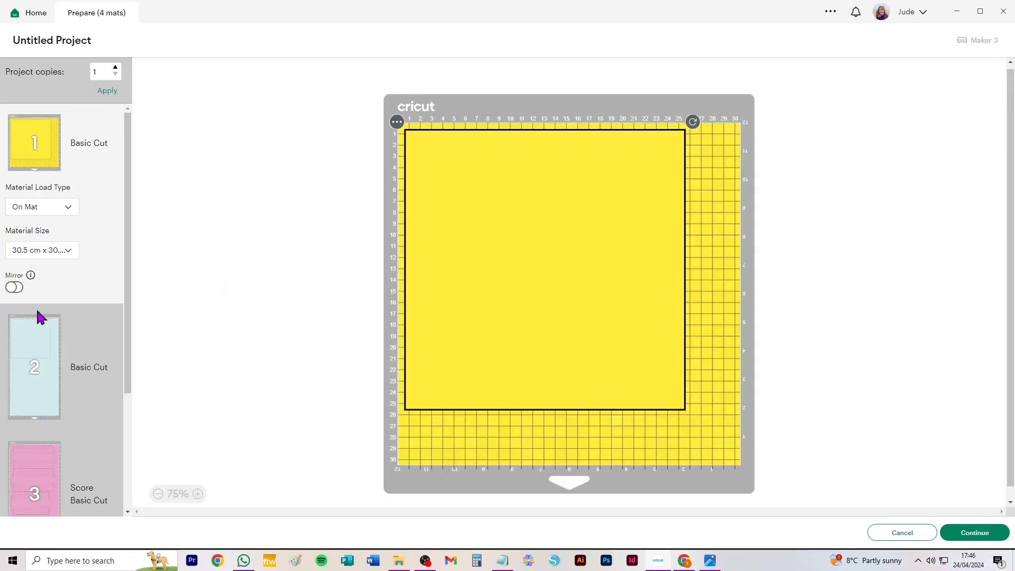
pyautogui.click(47, 346)
pyautogui.click(59, 377)
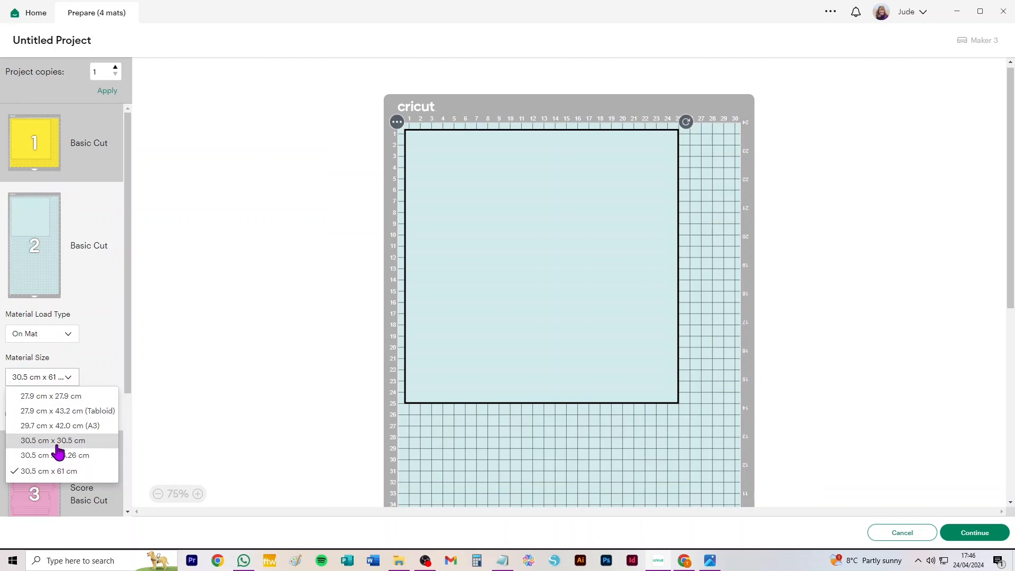
pyautogui.click(58, 440)
# Set the pink panels' mat to 21 cm x 29.7 cm (A4), review the mats and return to the canvas.
pyautogui.scroll(-2, 53, 381)
pyautogui.click(47, 359)
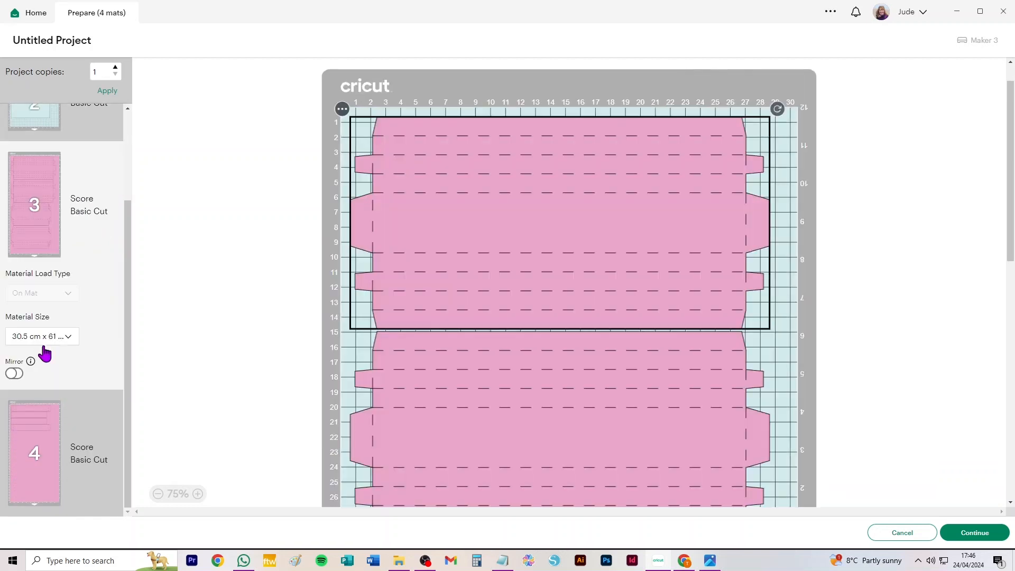
pyautogui.click(49, 337)
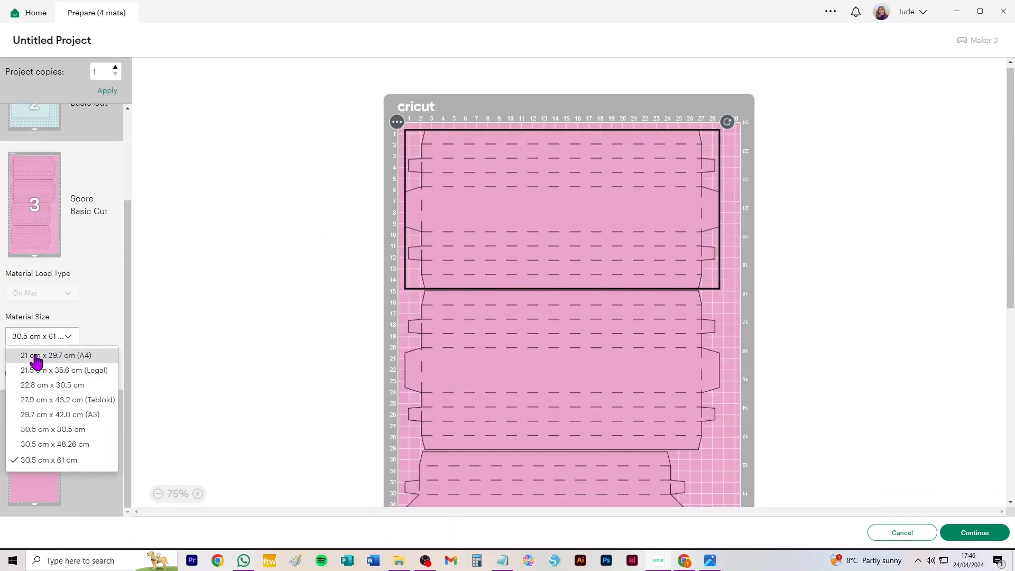
pyautogui.click(36, 361)
pyautogui.scroll(-3, 64, 439)
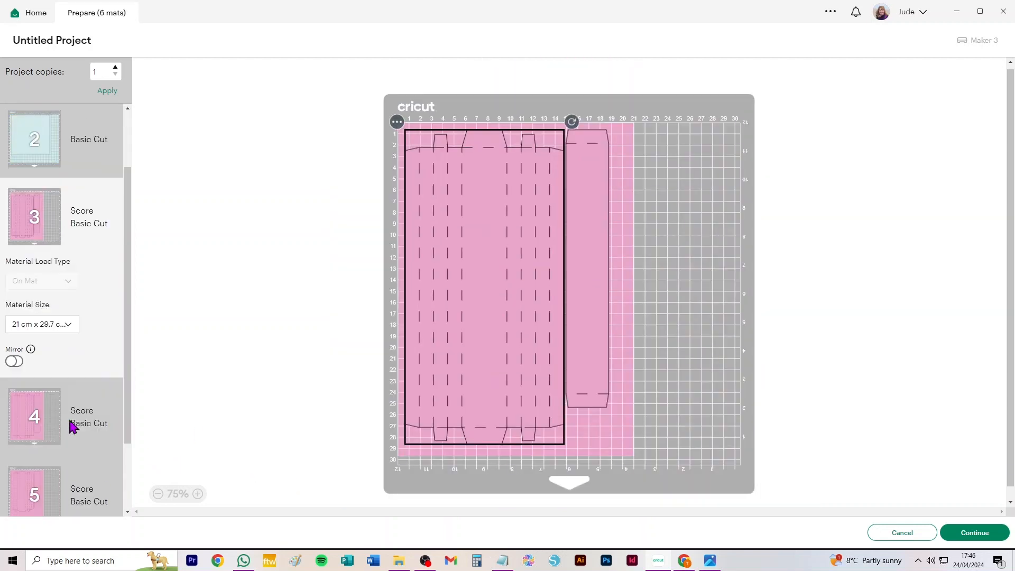
pyautogui.scroll(3, 67, 436)
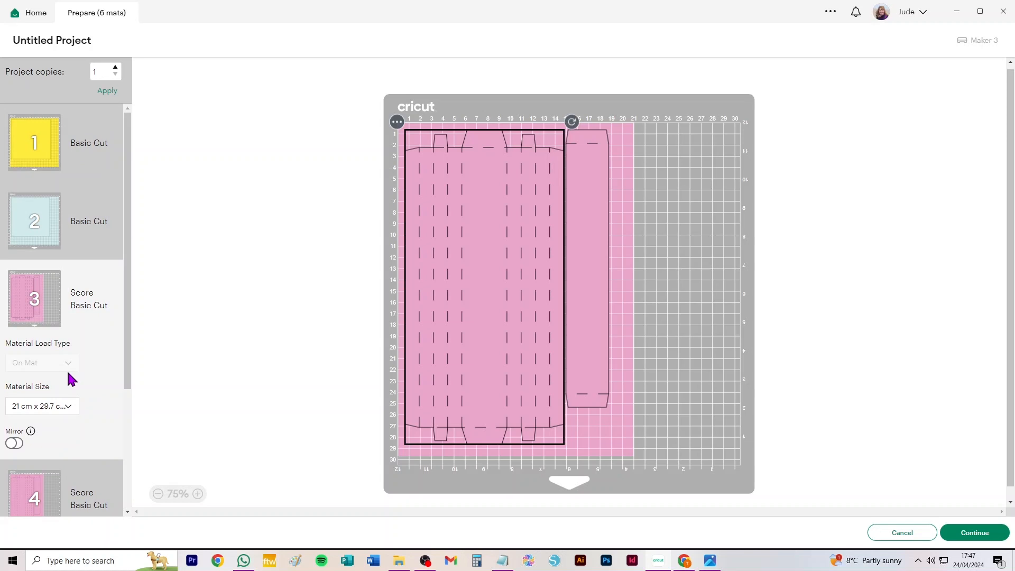
pyautogui.click(898, 533)
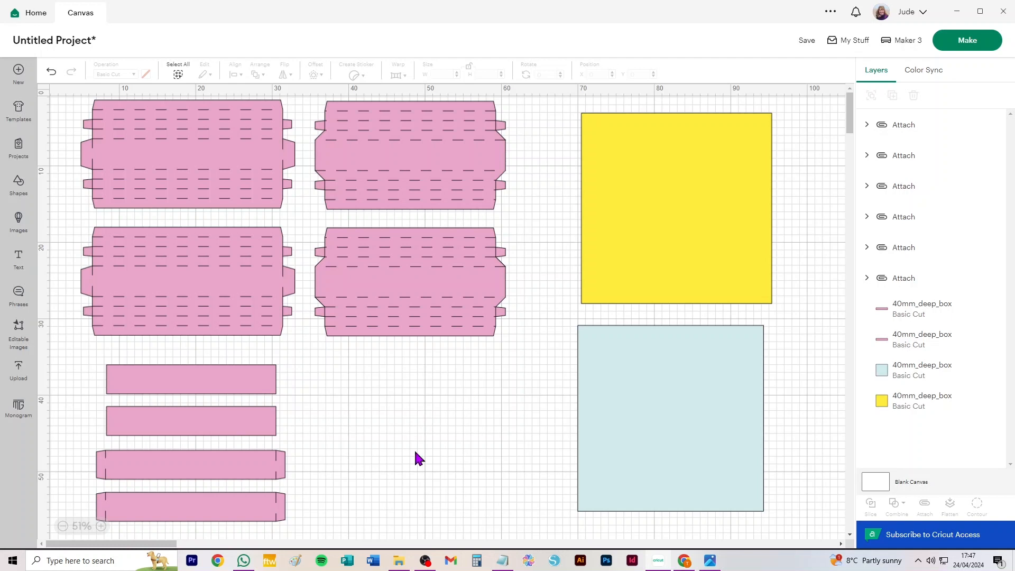
# Switch to the photo viewer, look through the finished box pictures to check the frame and box dimensions, and return to Cricut Design Space.
pyautogui.click(711, 563)
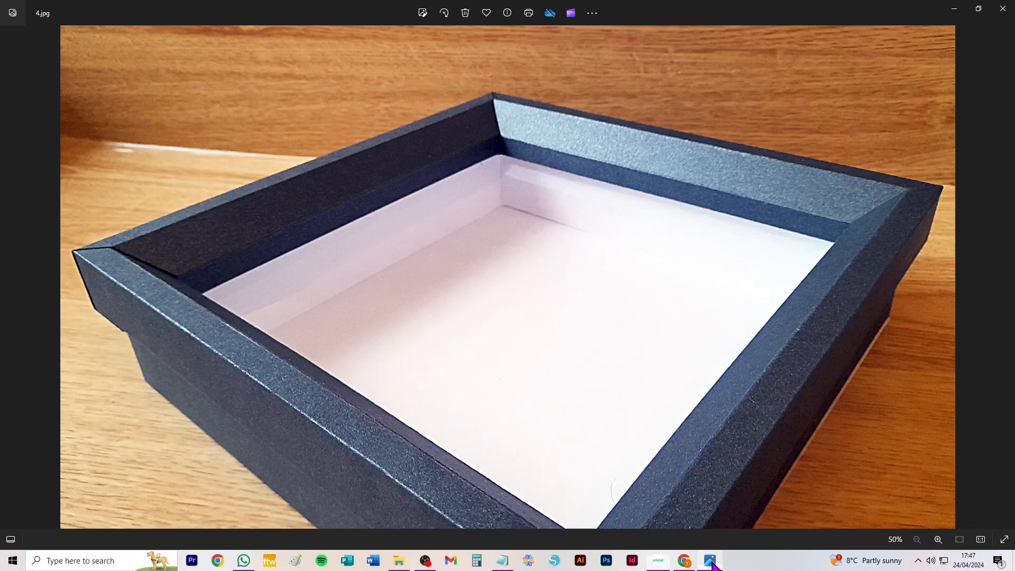
pyautogui.click(9, 283)
pyautogui.click(9, 283)
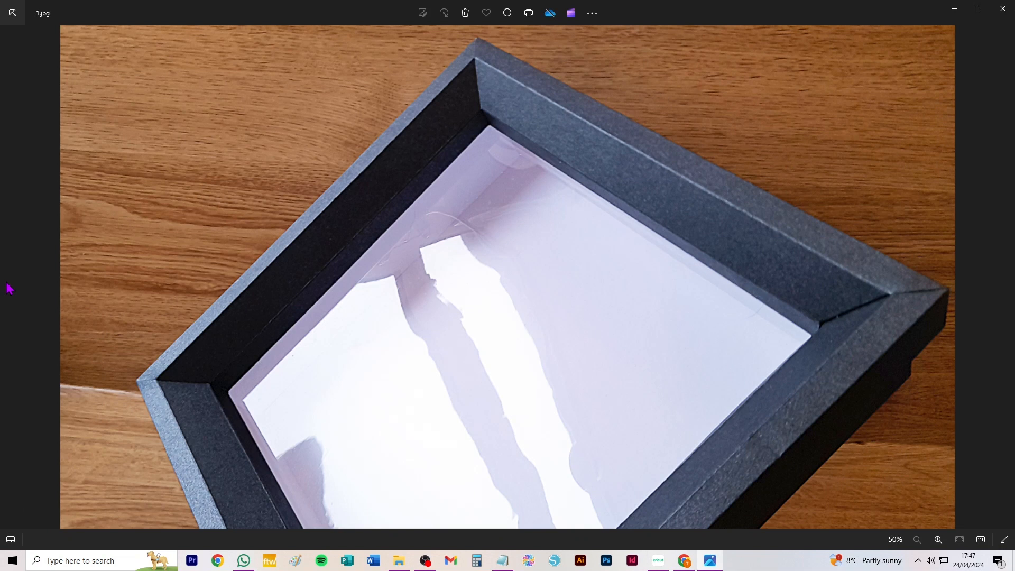
pyautogui.click(1006, 279)
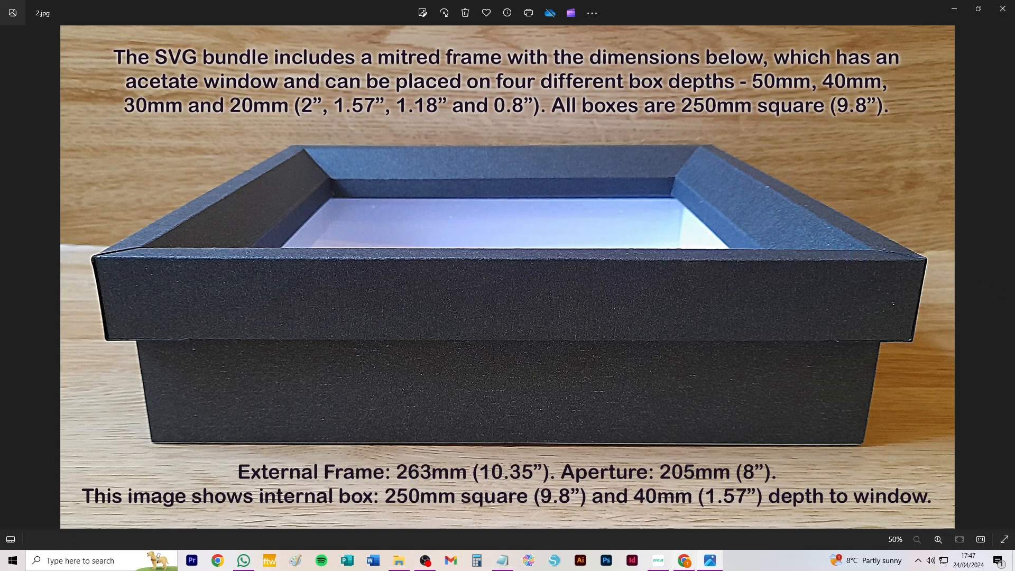
pyautogui.click(666, 565)
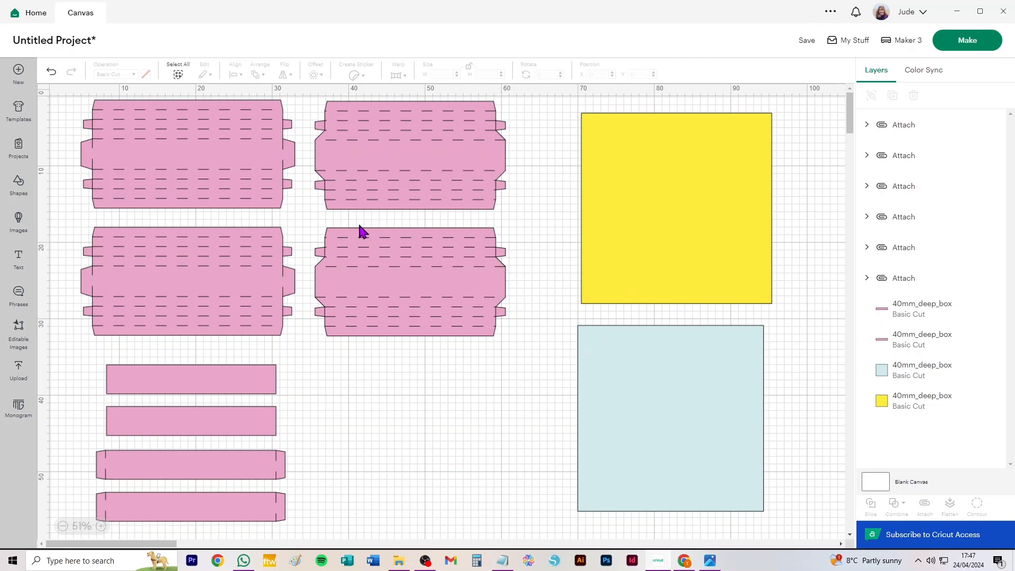
# Clear the 40 mm box from the canvas and add the uploaded 30 mm deep box template.
pyautogui.hotkey('ctrl', 'a')
pyautogui.press('Delete')
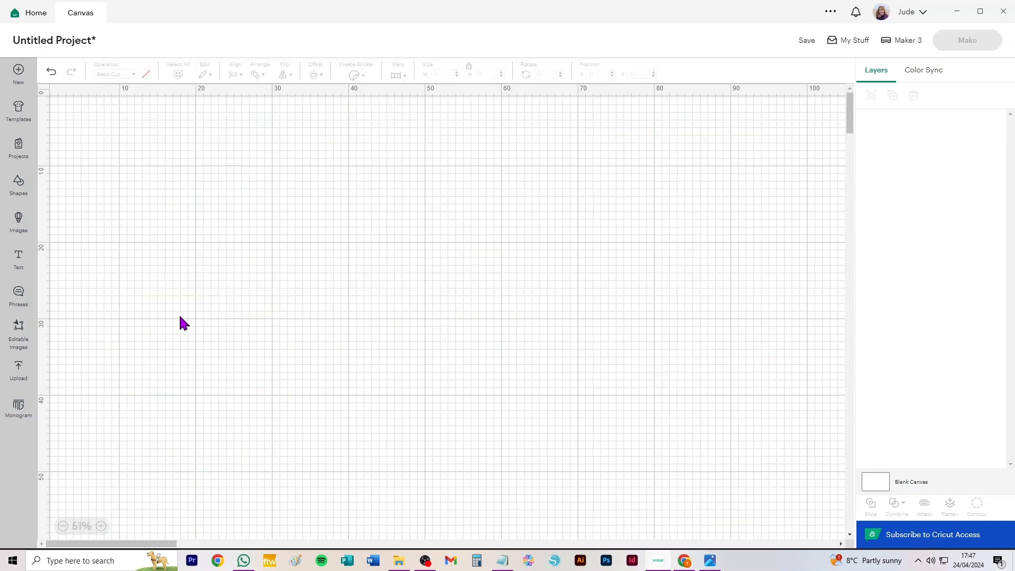
pyautogui.click(17, 368)
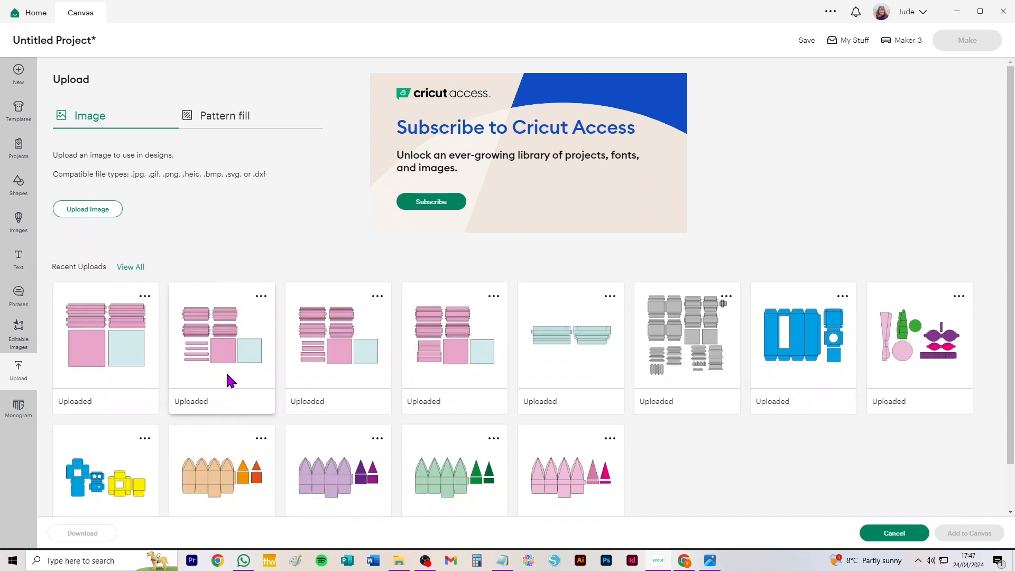
pyautogui.click(710, 562)
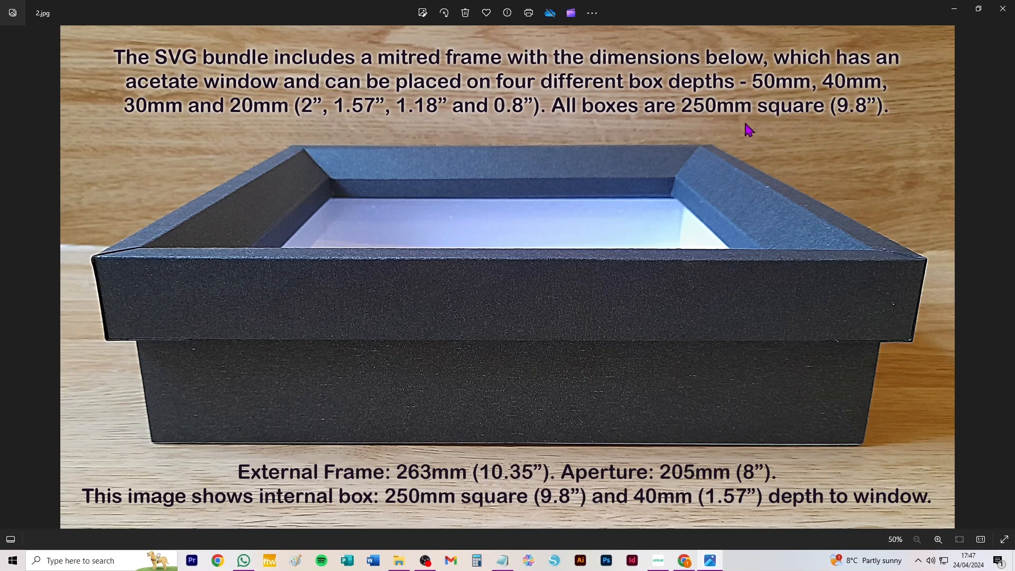
pyautogui.click(957, 12)
pyautogui.click(218, 349)
pyautogui.click(969, 532)
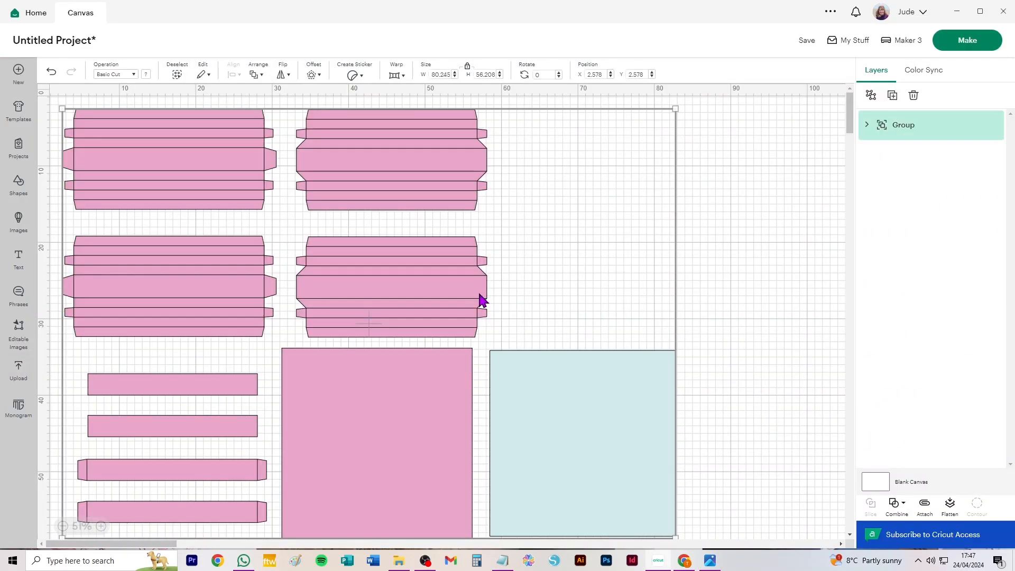
# Ungroup the 30 mm box template and change its fold-line layer to Score.
pyautogui.click(870, 96)
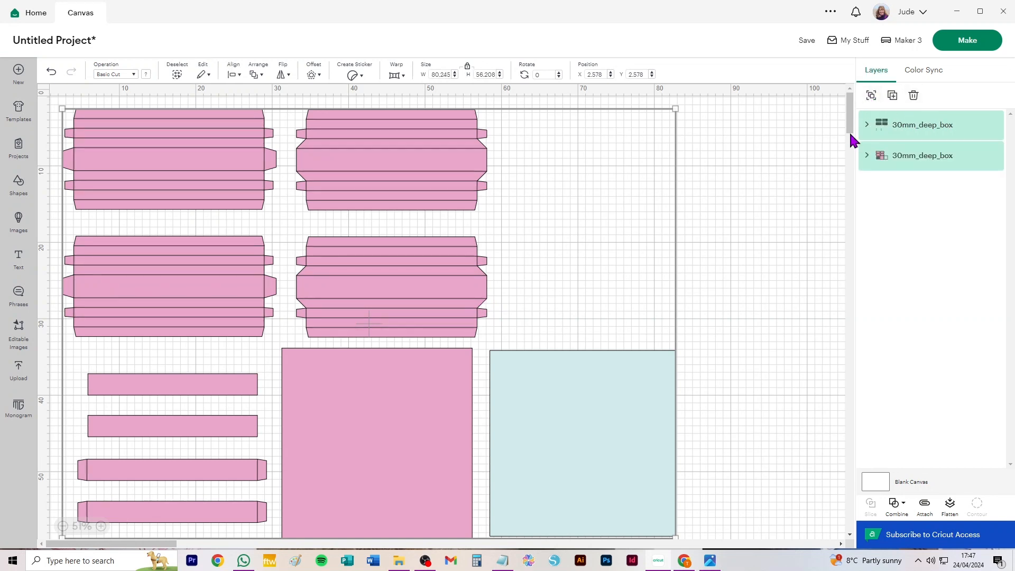
pyautogui.click(918, 128)
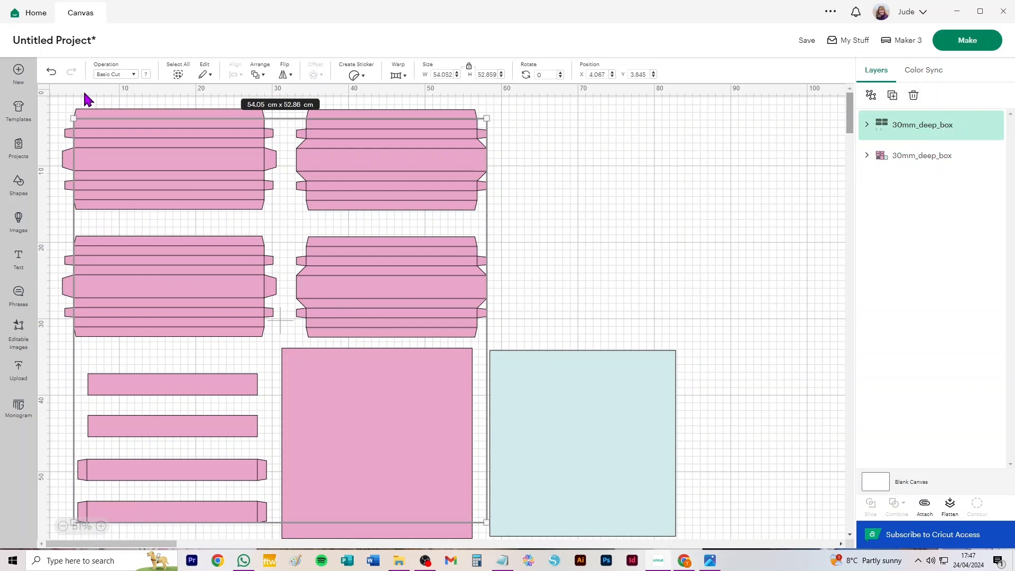
pyautogui.click(111, 76)
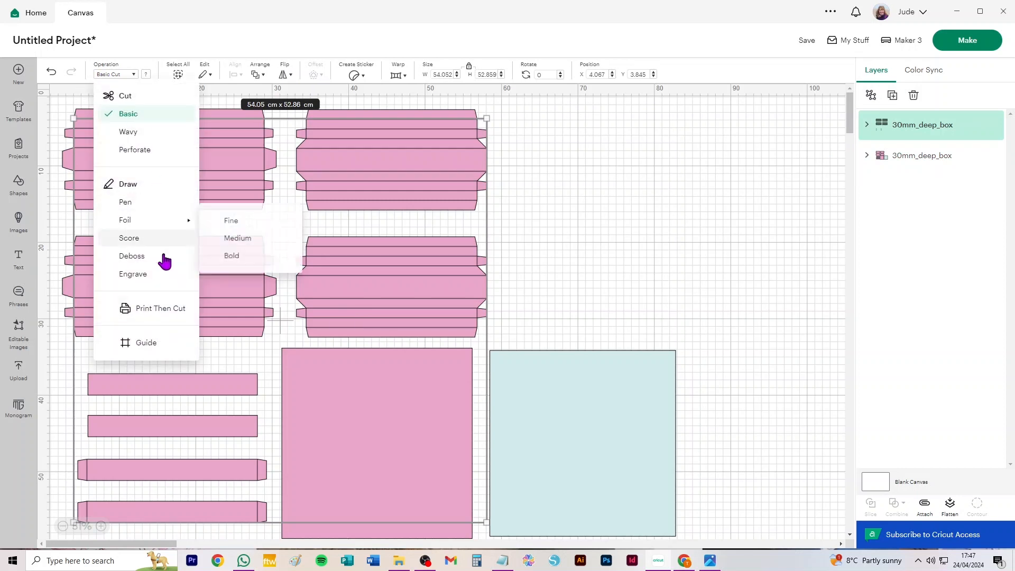
pyautogui.click(134, 243)
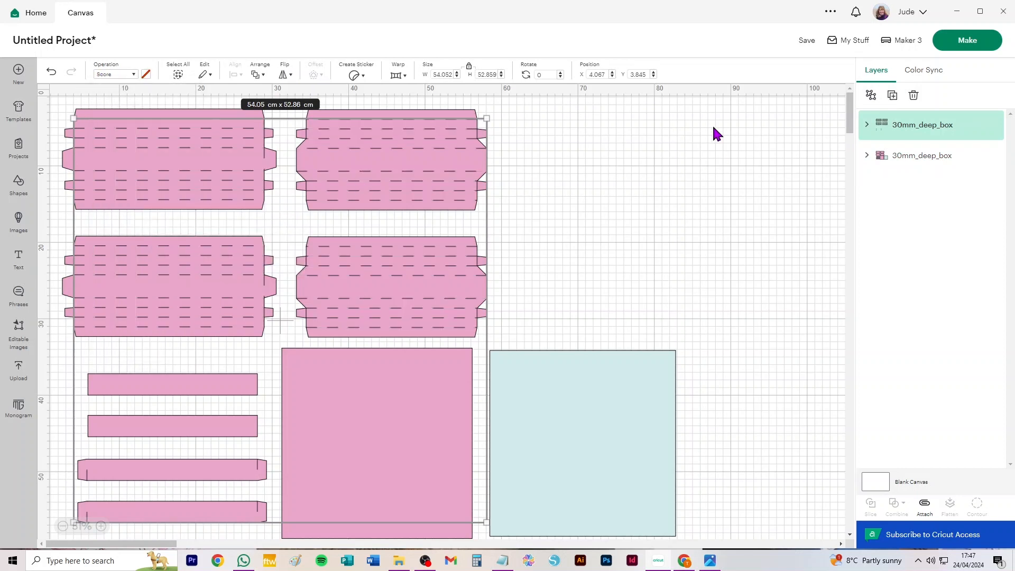
# Ungroup both the score lines and the cut shapes of the 30 mm box into individual layers.
pyautogui.click(871, 96)
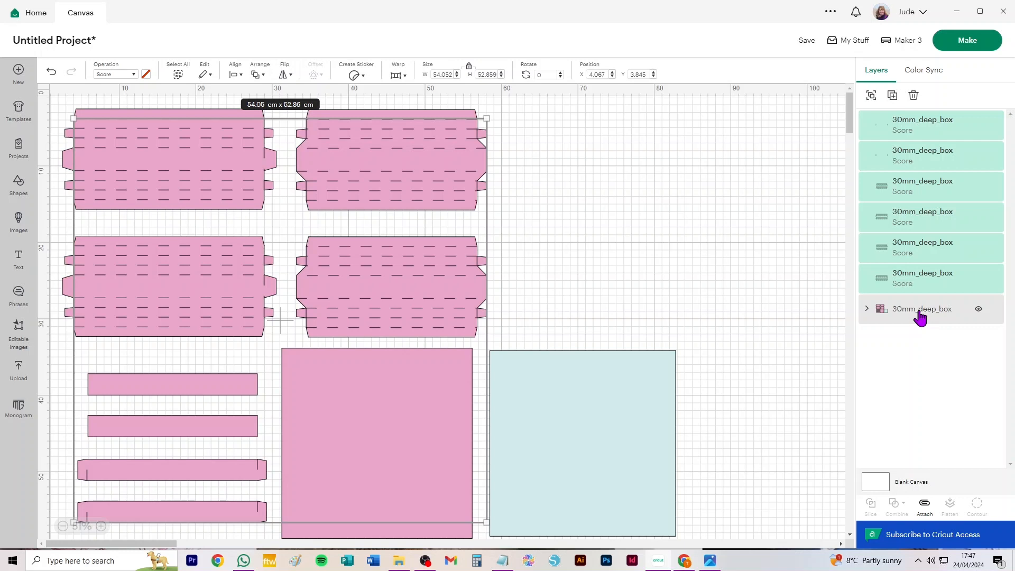
pyautogui.click(920, 318)
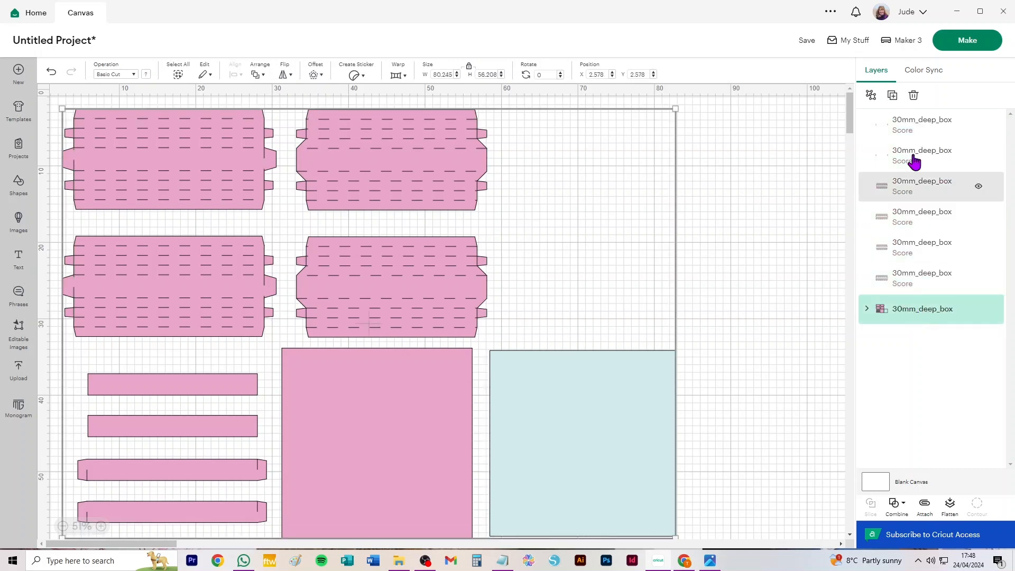
pyautogui.click(871, 96)
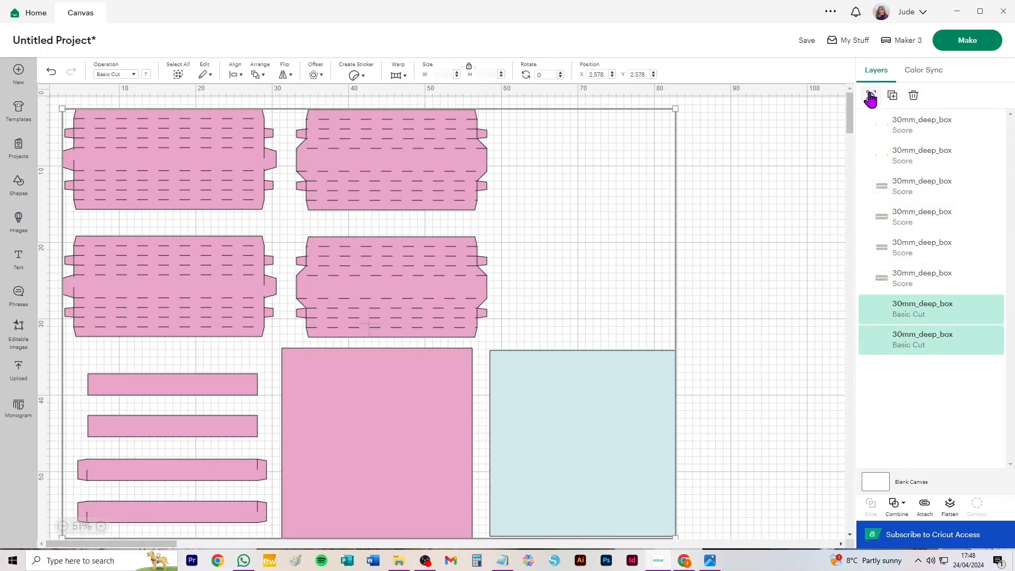
pyautogui.click(743, 148)
# Attach the score lines to each of the two upper flapped panels separately.
pyautogui.moveTo(396, 126); pyautogui.dragTo(290, 224)
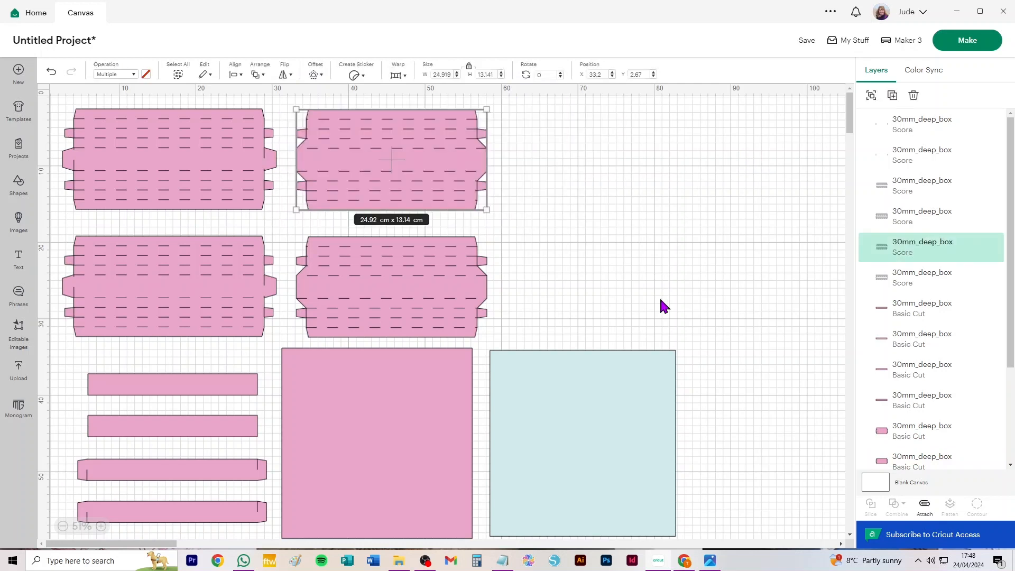
pyautogui.click(924, 507)
pyautogui.moveTo(57, 105); pyautogui.dragTo(278, 221)
pyautogui.click(926, 508)
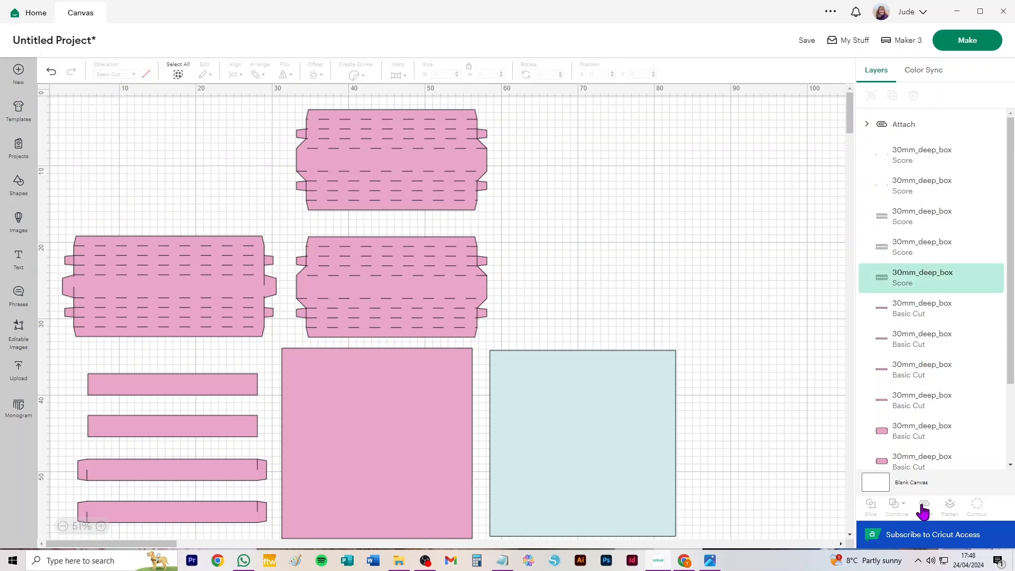
# Attach the score lines to each lower flapped panel separately, moving the narrower panel to the right of the upper row.
pyautogui.moveTo(524, 242); pyautogui.dragTo(574, 200)
pyautogui.hotkey('ctrl', 'alt', 'a')
pyautogui.moveTo(327, 236); pyautogui.dragTo(42, 341)
pyautogui.hotkey('ctrl', 'alt', 'a')
# Attach the score lines to each of the two tabbed strips of the 30 mm box.
pyautogui.moveTo(49, 453); pyautogui.dragTo(151, 490)
pyautogui.hotkey('ctrl', 'alt', 'a')
pyautogui.moveTo(55, 496); pyautogui.dragTo(196, 534)
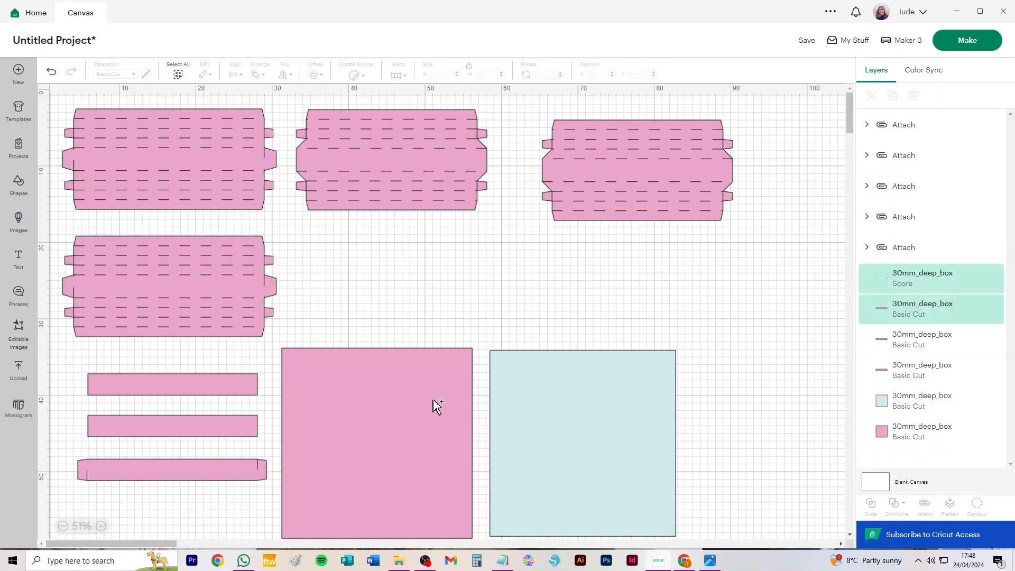
# Attach the score lines to the last tabbed strip and move the large pink square so it sits partly behind the pale blue one.
pyautogui.hotkey('ctrl', 'alt', 'a')
pyautogui.moveTo(436, 440); pyautogui.dragTo(693, 439)
# Start making the project and set the material size of the first two mats to 30.5 cm x 30.5 cm.
pyautogui.click(970, 42)
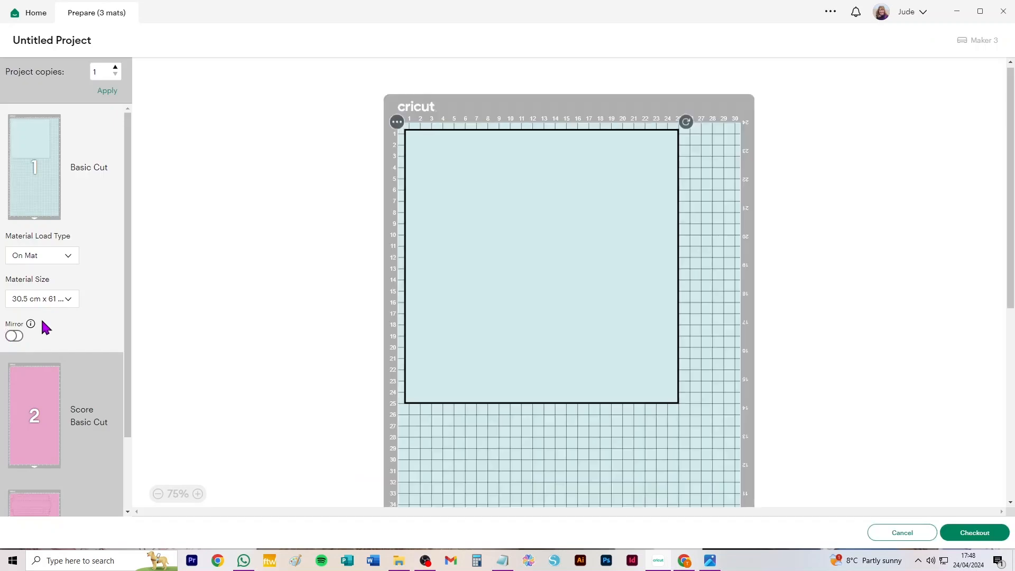
pyautogui.click(53, 300)
pyautogui.click(59, 362)
pyautogui.click(43, 337)
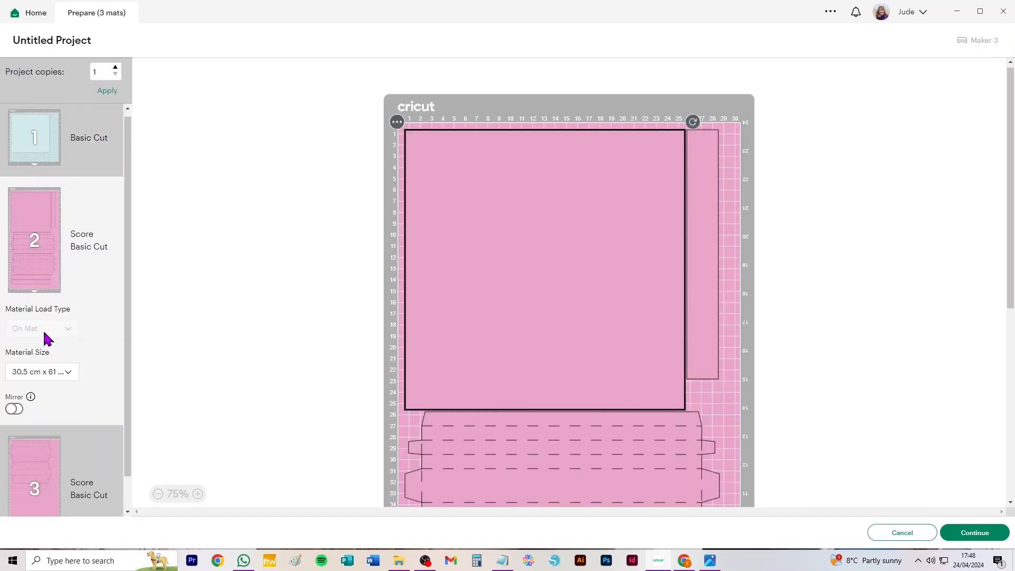
pyautogui.scroll(-3, 47, 338)
pyautogui.click(51, 341)
pyautogui.click(52, 428)
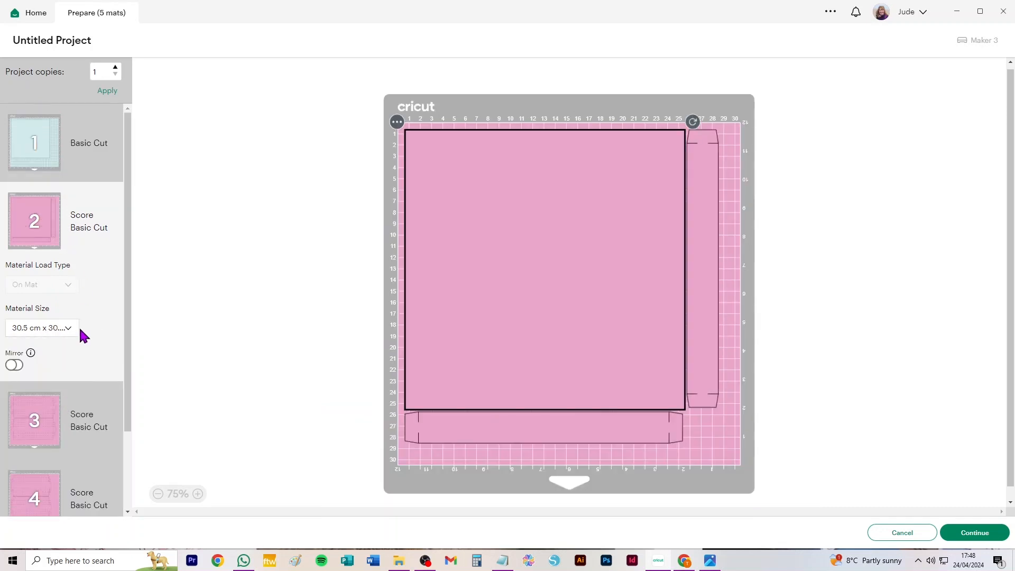
# Review the pink mats and move both plain strips from mat 5 onto mat 4.
pyautogui.scroll(-2, 64, 320)
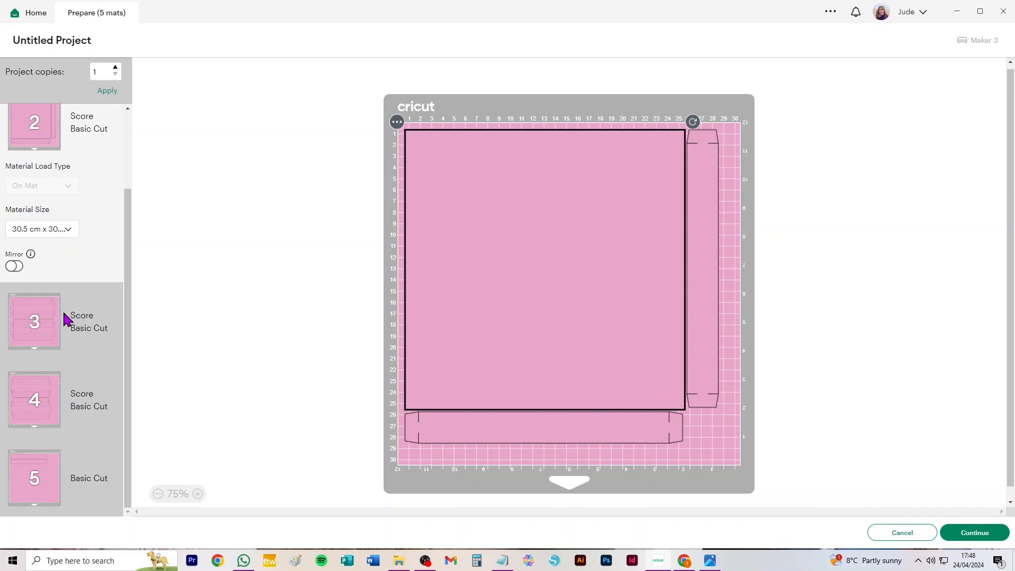
pyautogui.click(33, 390)
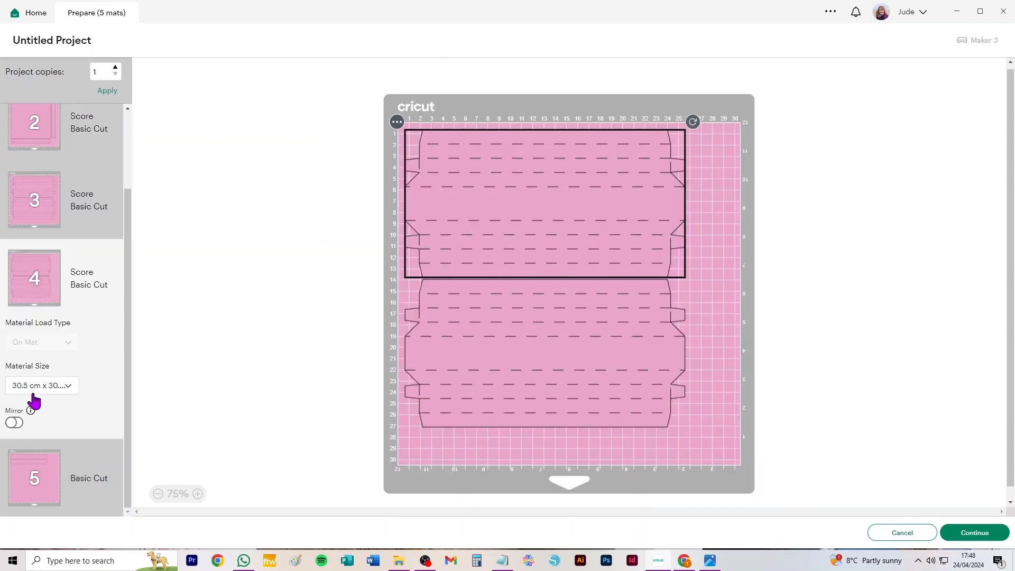
pyautogui.click(29, 476)
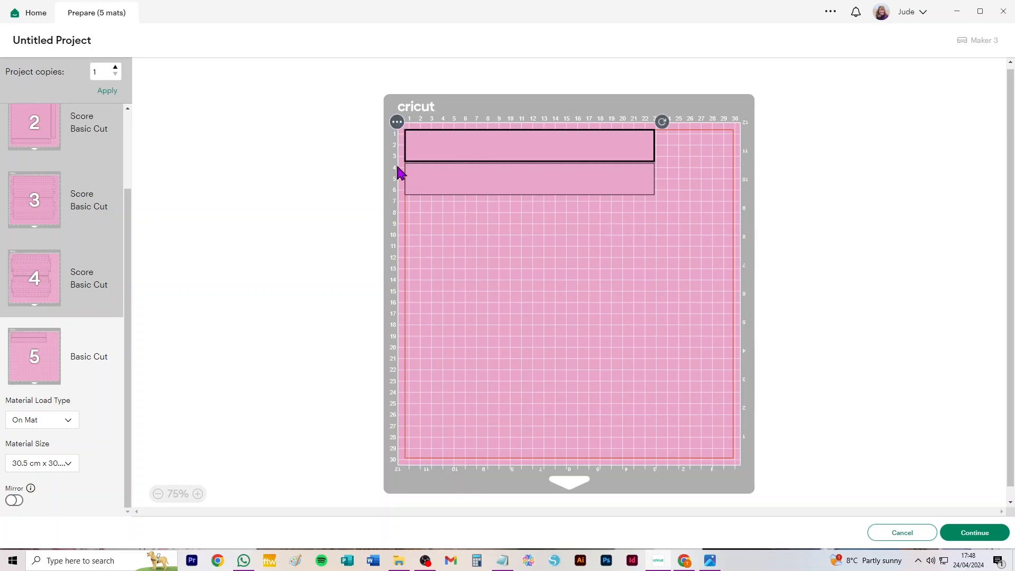
pyautogui.moveTo(633, 275); pyautogui.dragTo(446, 109)
pyautogui.click(397, 122)
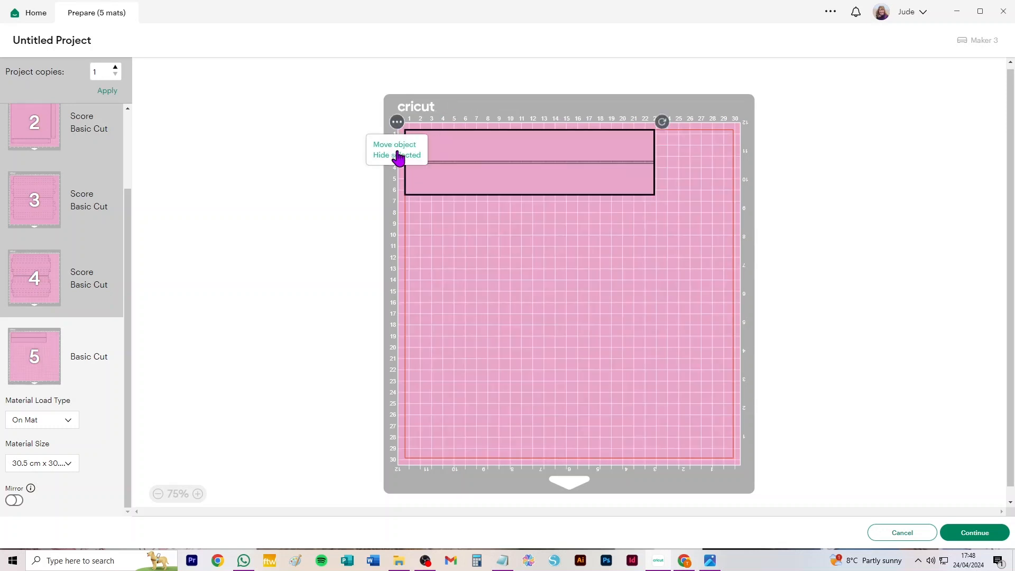
pyautogui.click(395, 144)
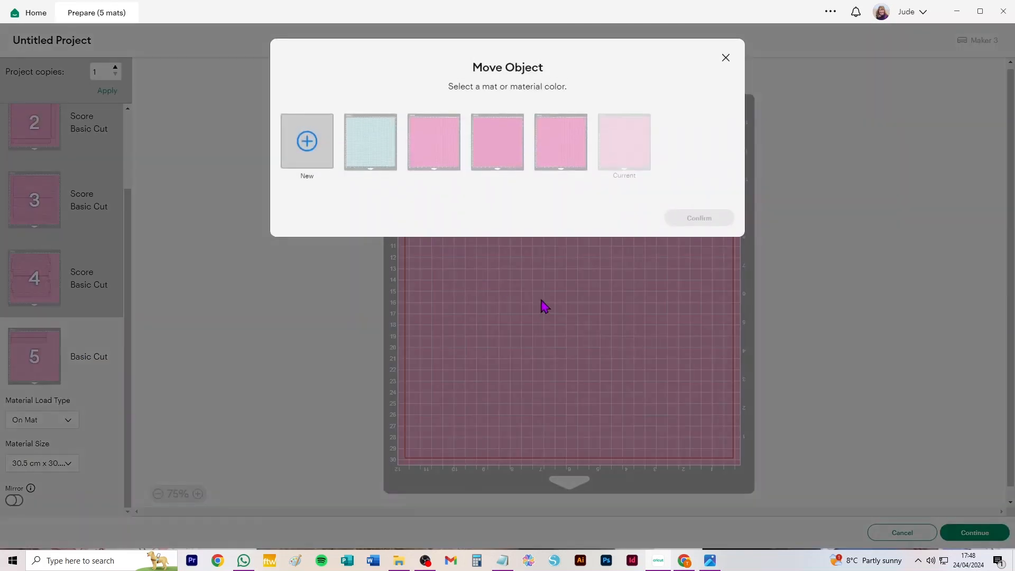
pyautogui.click(559, 159)
pyautogui.click(698, 218)
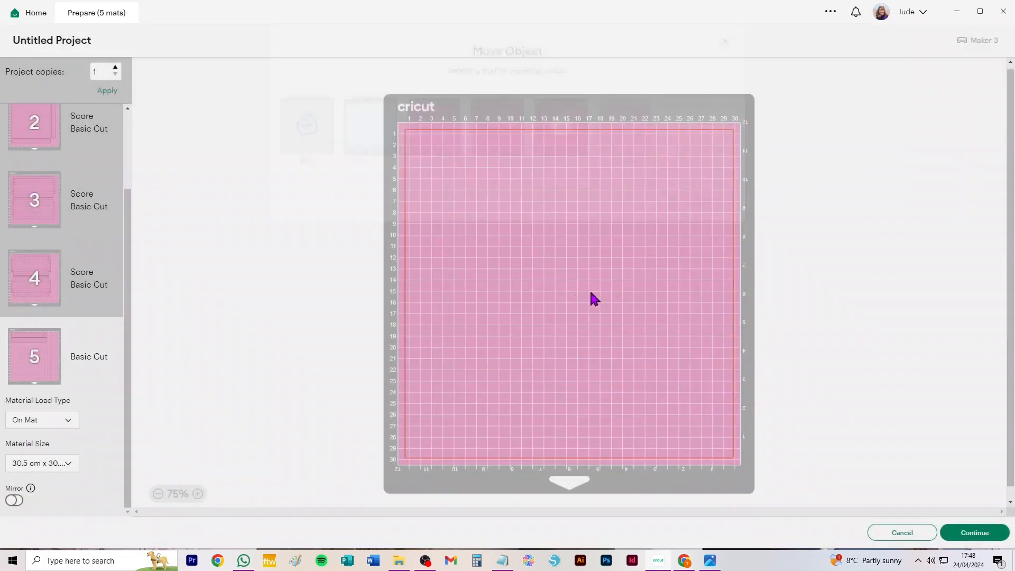
# Fit one plain strip below the panels on mat 4 and the other upright beside them, then cancel the mat preview.
pyautogui.moveTo(645, 154); pyautogui.dragTo(605, 473)
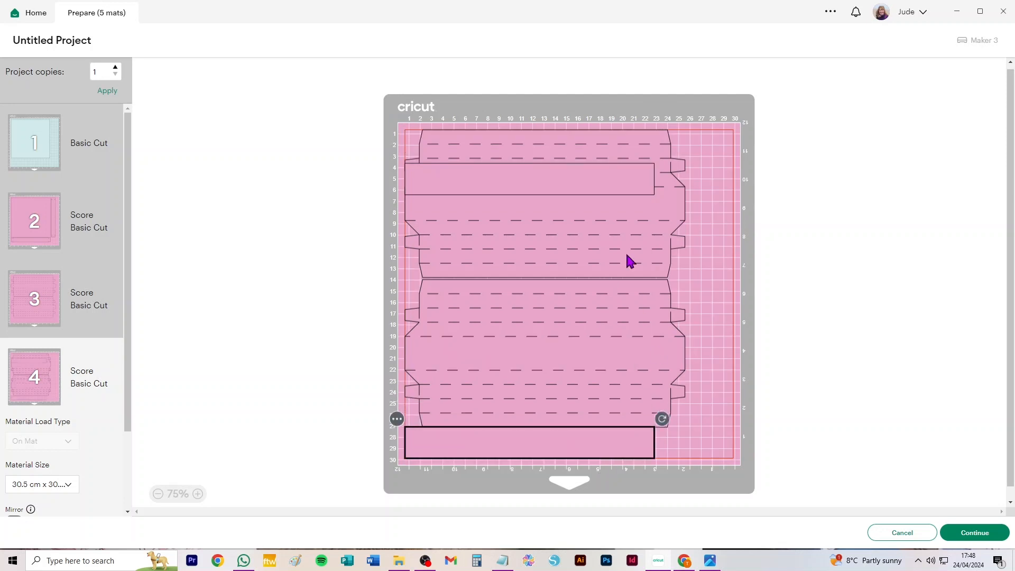
pyautogui.click(542, 182)
pyautogui.moveTo(663, 155); pyautogui.dragTo(539, 320)
pyautogui.moveTo(526, 206); pyautogui.dragTo(731, 204)
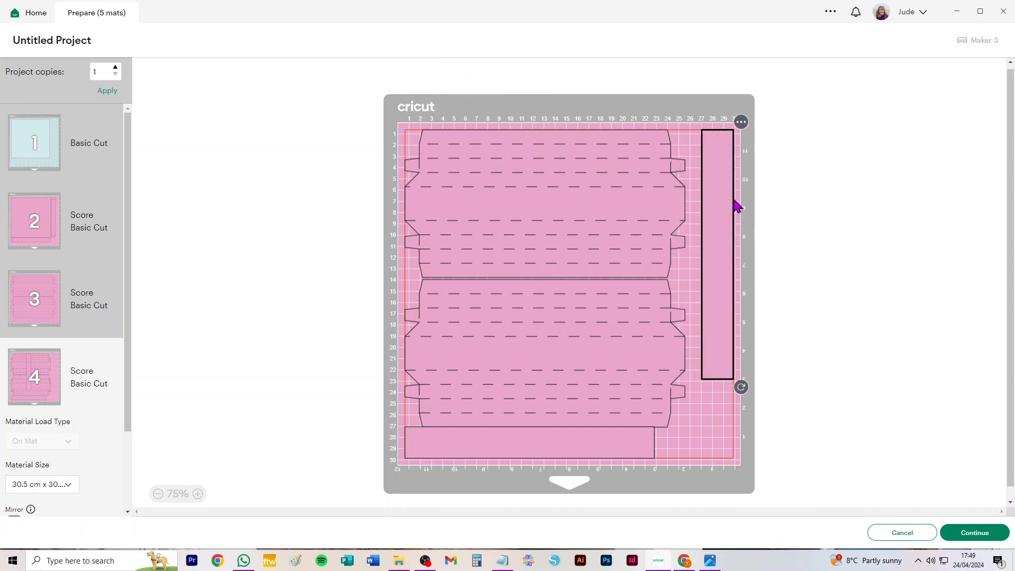
pyautogui.click(595, 446)
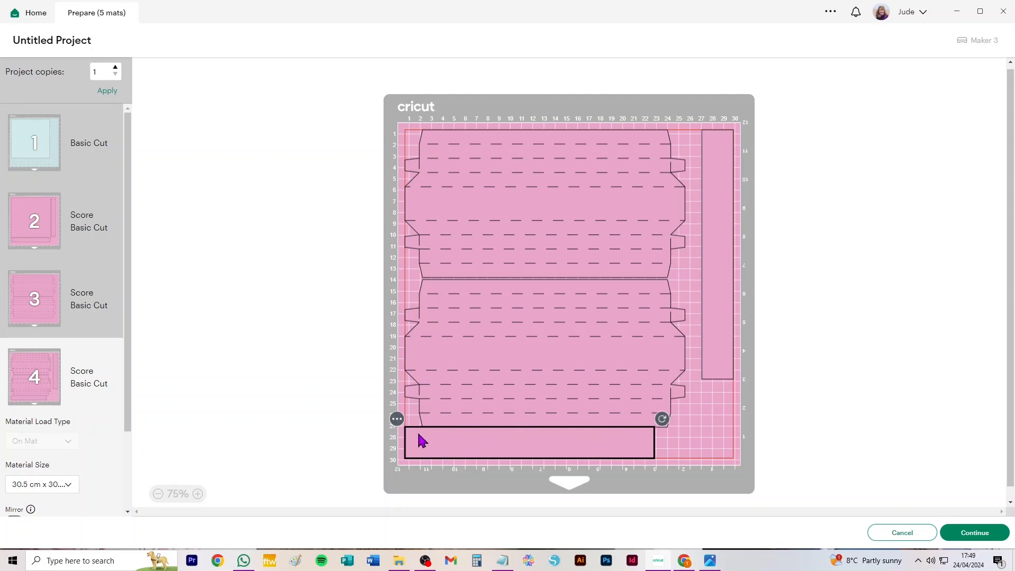
pyautogui.moveTo(573, 374); pyautogui.dragTo(589, 349)
pyautogui.click(630, 456)
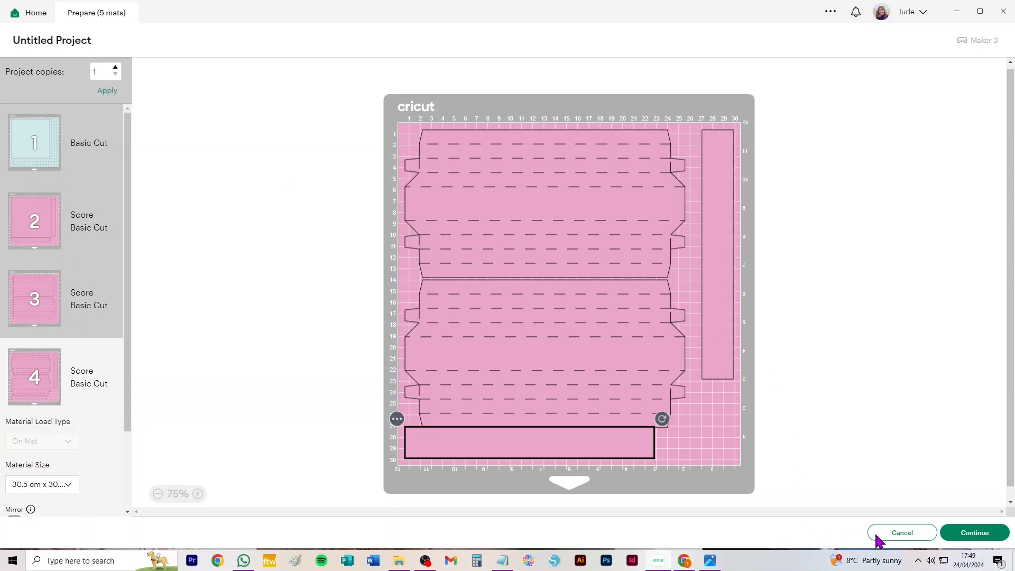
pyautogui.click(907, 536)
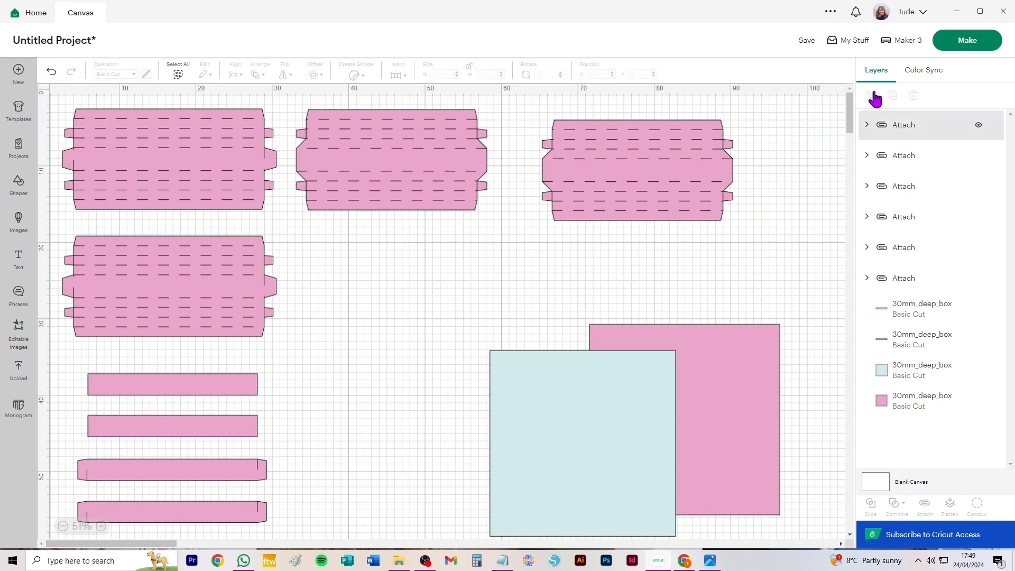
# Change the colour of the large pink square on the canvas to light blue.
pyautogui.click(968, 41)
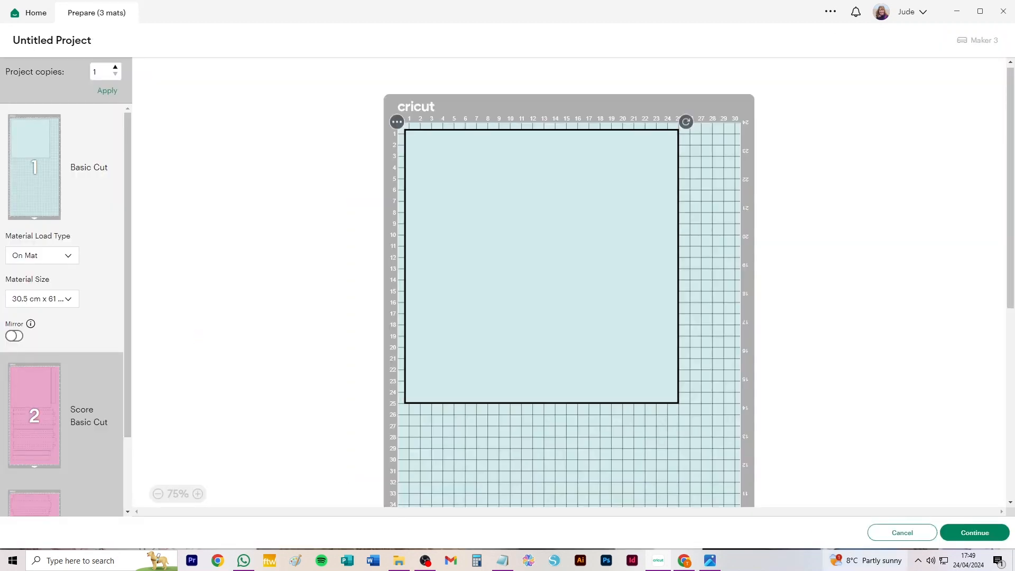
pyautogui.click(886, 532)
pyautogui.click(774, 385)
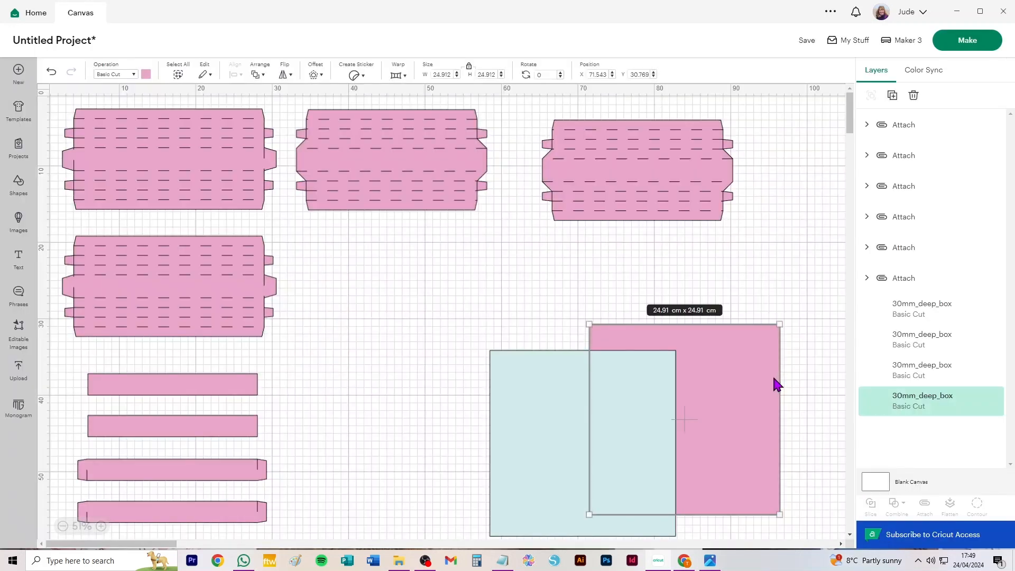
pyautogui.click(145, 76)
pyautogui.click(197, 138)
# Prepare the mats again and set both the pale blue and light blue mats to 30.5 cm x 30.5 cm material.
pyautogui.click(967, 41)
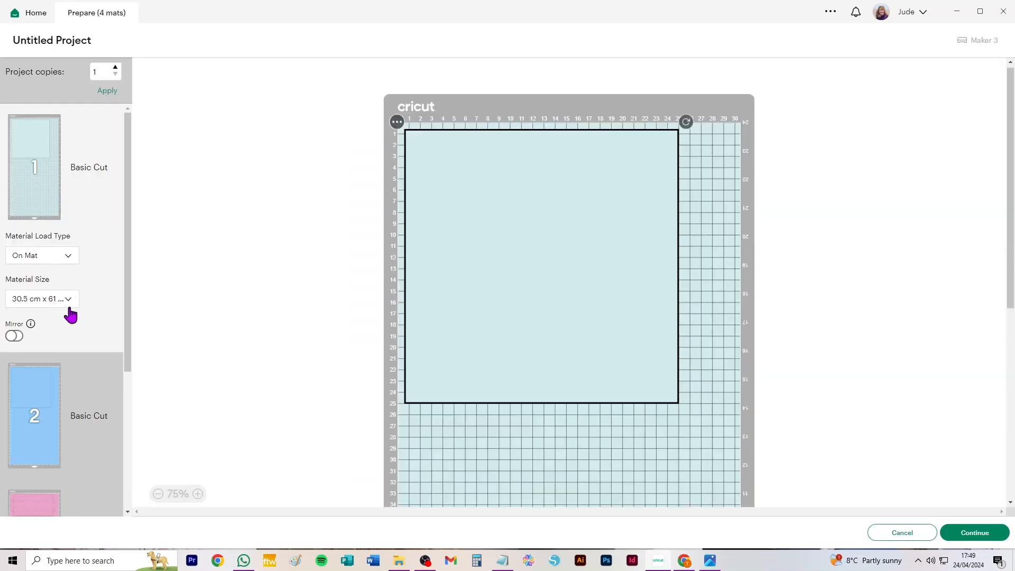
pyautogui.click(69, 304)
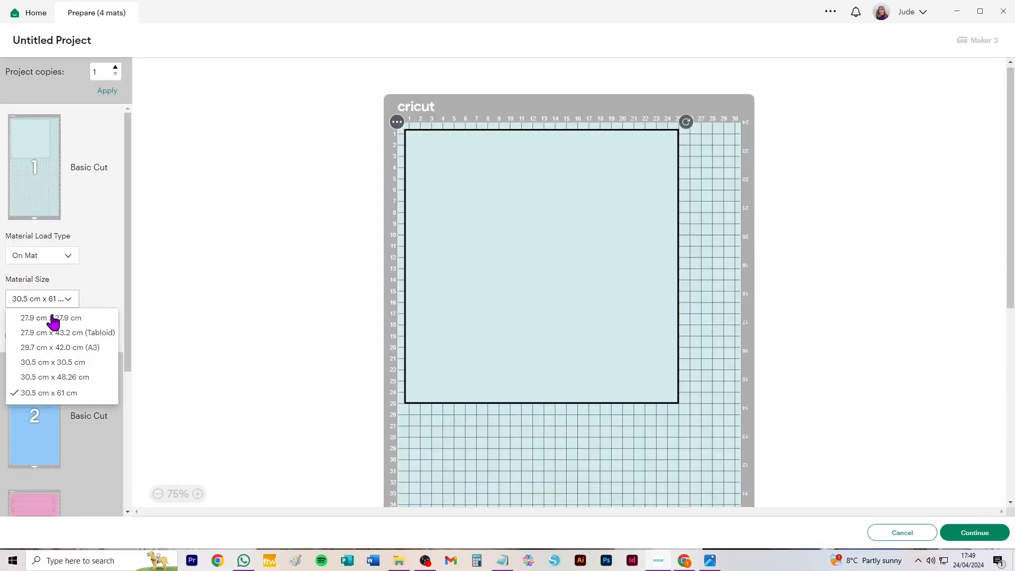
pyautogui.click(25, 363)
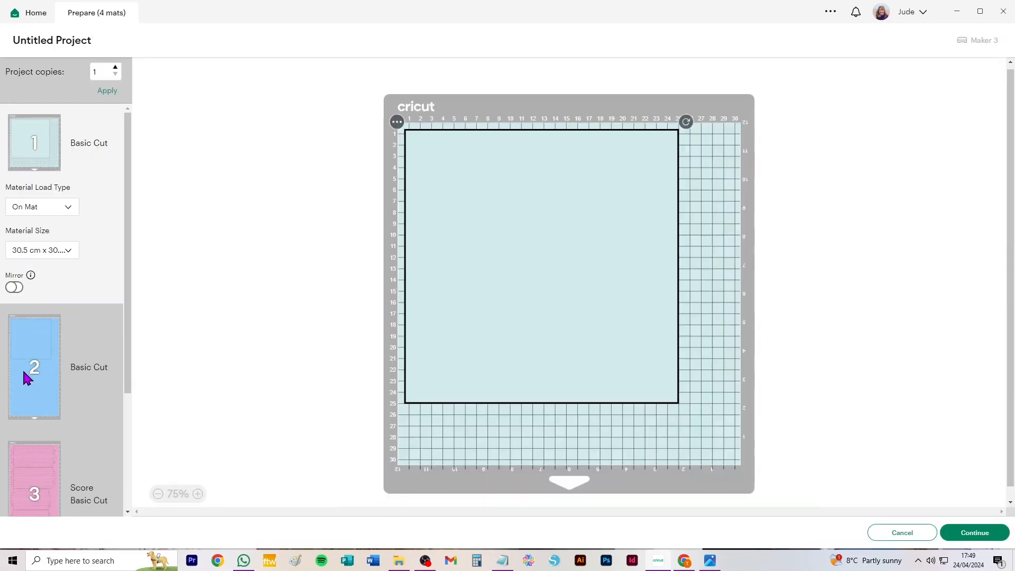
pyautogui.click(26, 339)
pyautogui.click(65, 380)
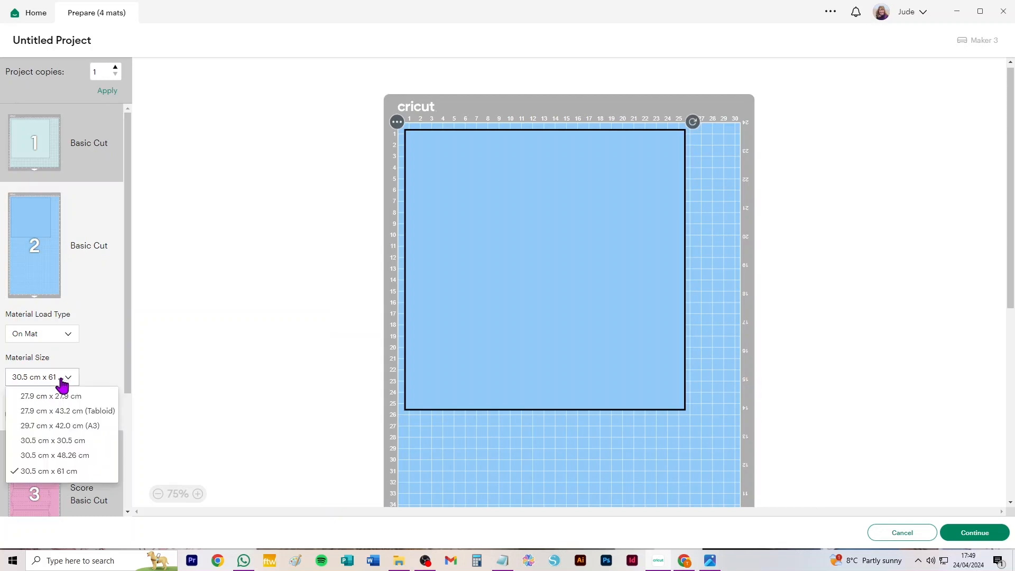
pyautogui.click(58, 439)
# Set the pink score-and-cut mat's material size to 21 cm x 29.7 cm, review the resulting mats and return to the canvas.
pyautogui.click(47, 447)
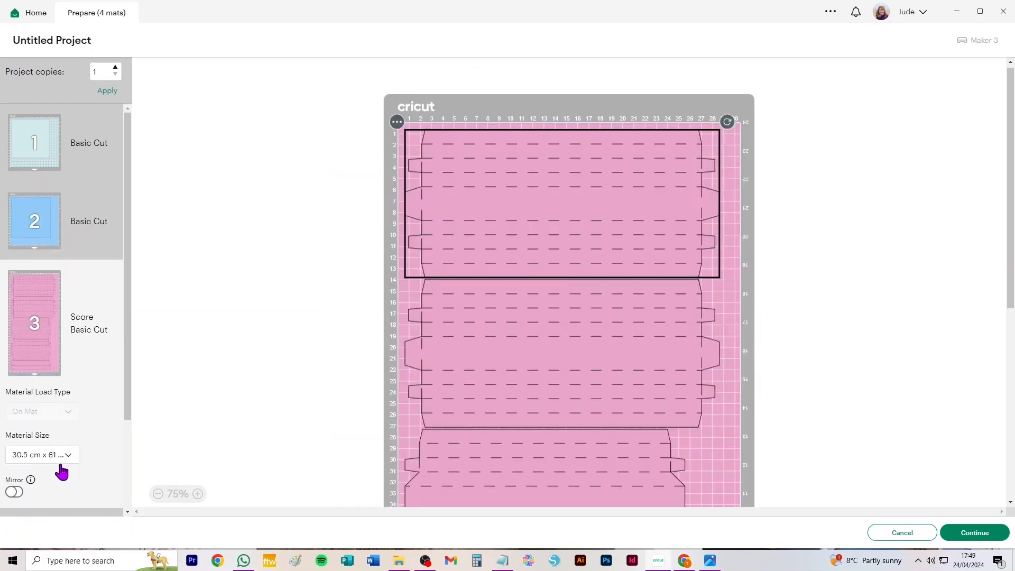
pyautogui.click(60, 455)
pyautogui.click(59, 475)
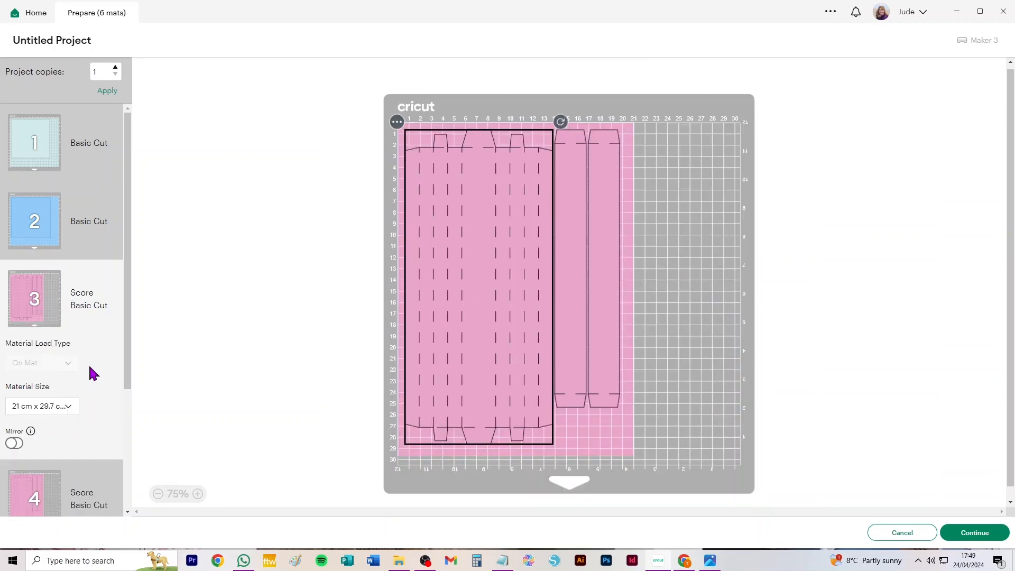
pyautogui.scroll(-3, 90, 367)
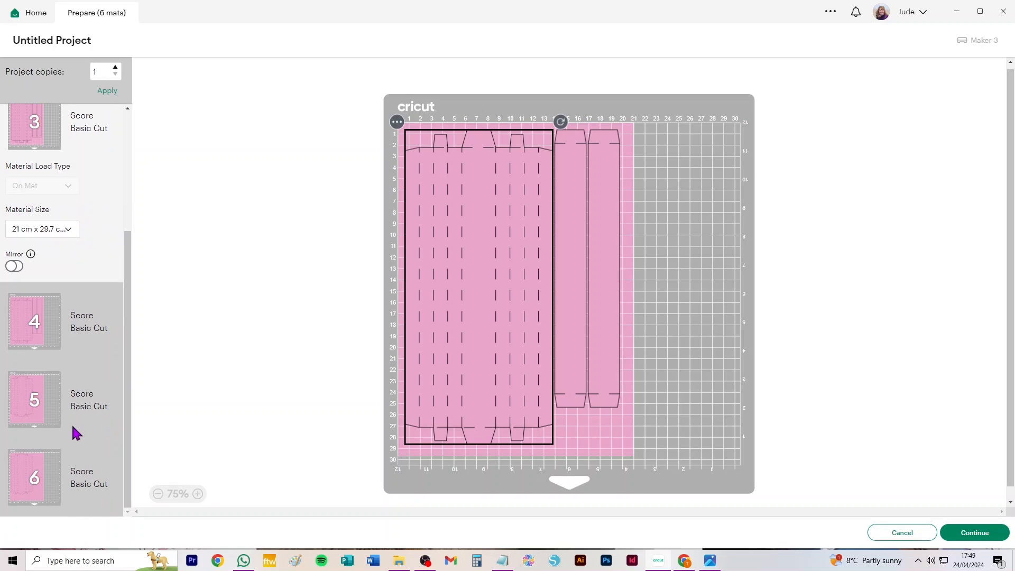
pyautogui.scroll(3, 73, 425)
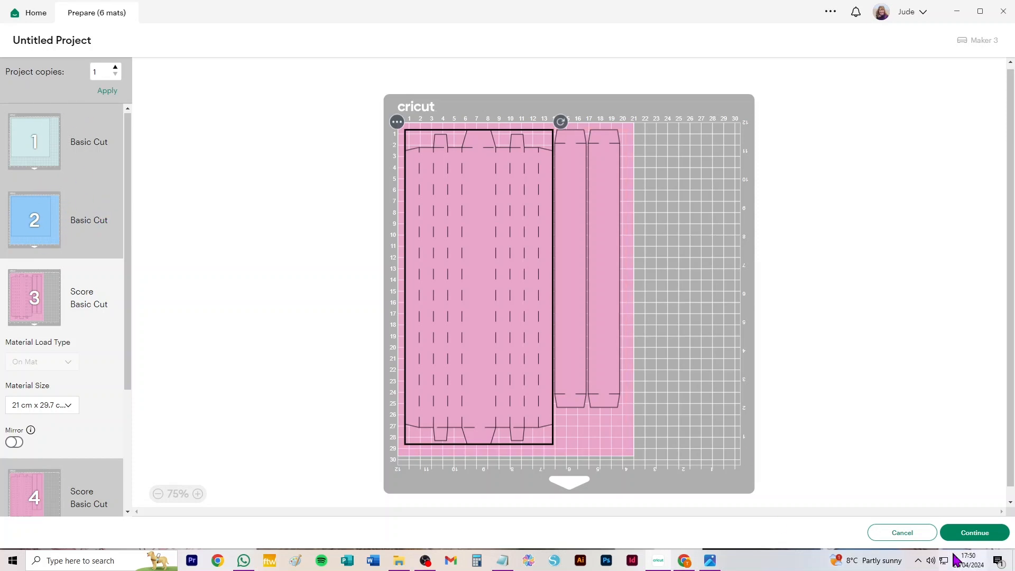
pyautogui.click(913, 534)
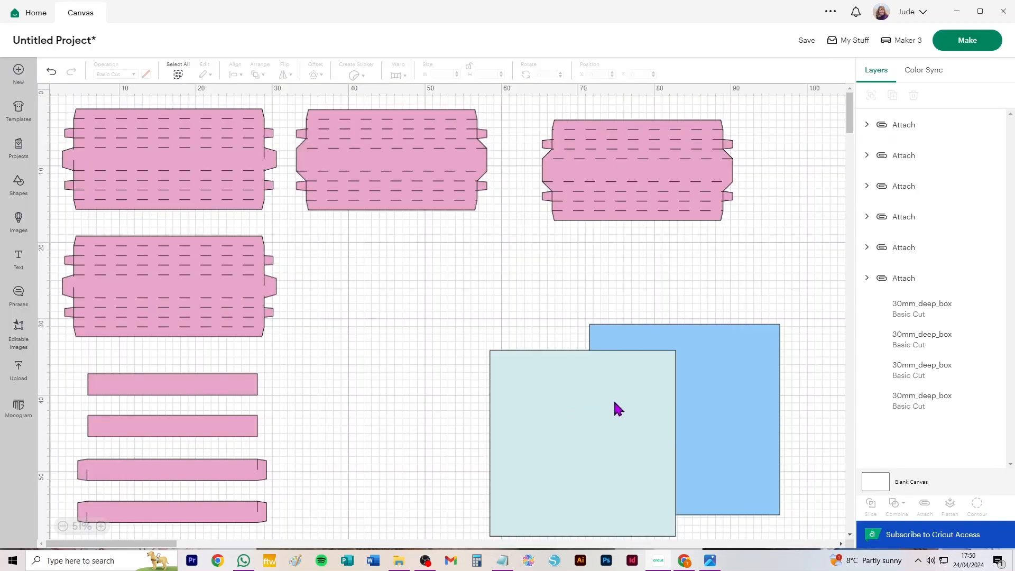
# Clear all 30 mm box pieces from the canvas and add the uploaded 20 mm deep box template.
pyautogui.press('Delete')
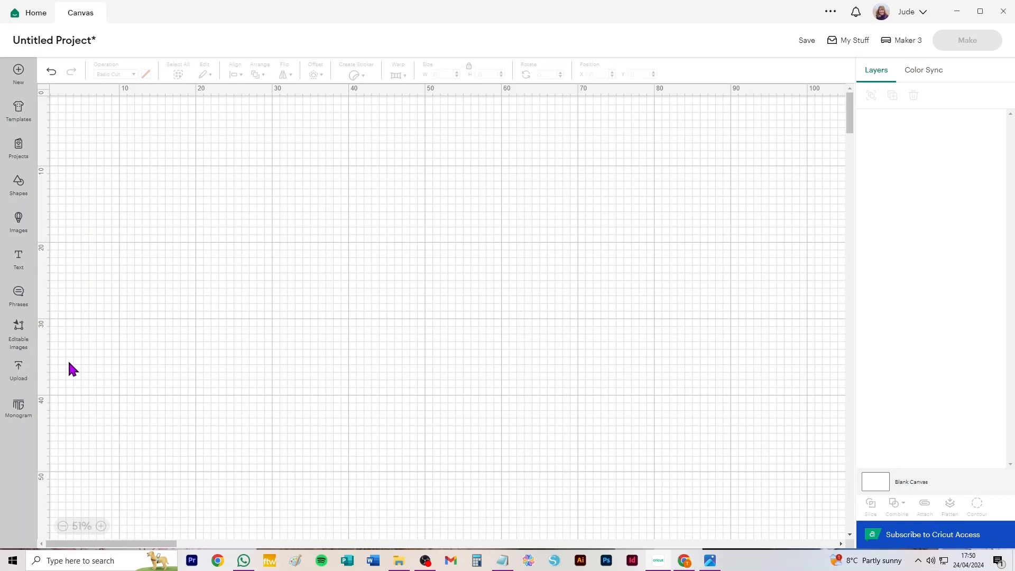
pyautogui.click(19, 371)
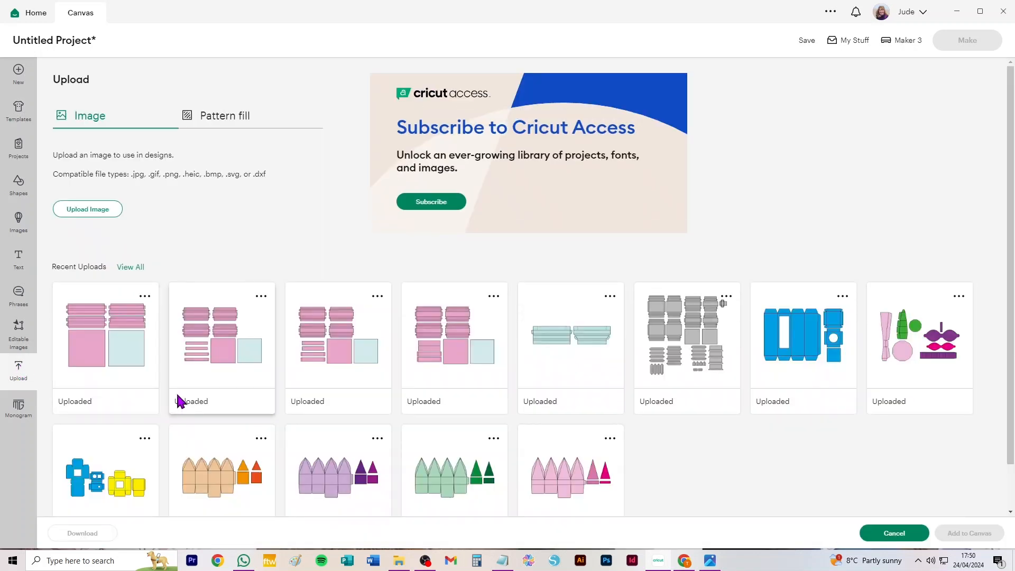
pyautogui.click(129, 324)
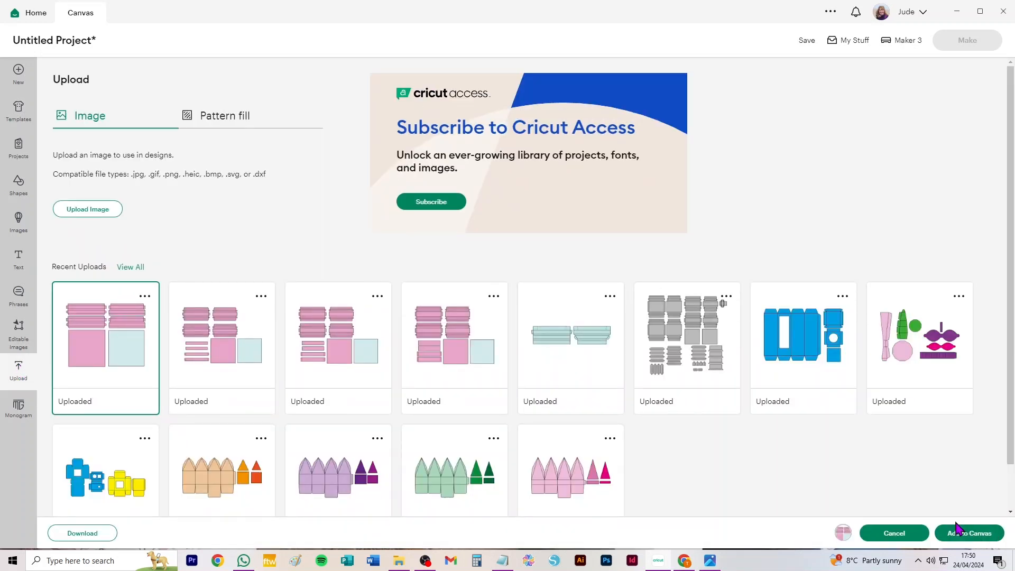
pyautogui.click(963, 535)
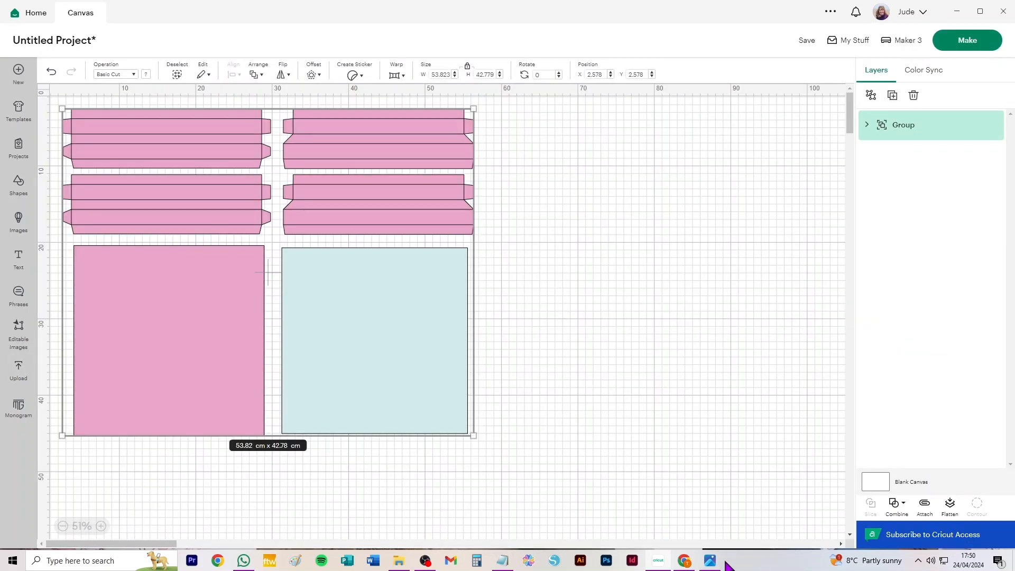
# Switch to the Photos viewer and browse the frame and box pictures from 2.jpg to 9.jpg.
pyautogui.click(708, 561)
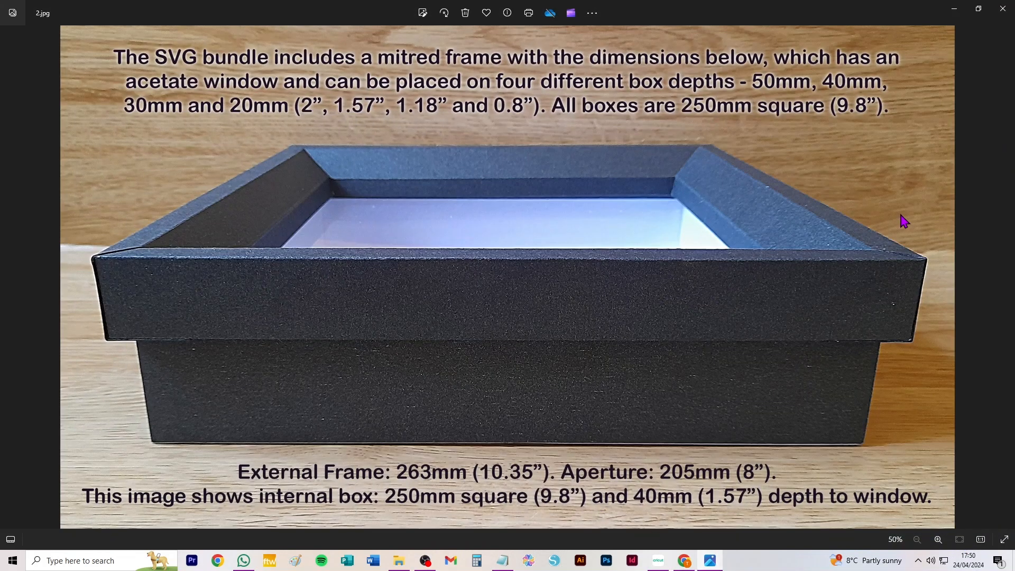
pyautogui.click(1005, 278)
pyautogui.click(1006, 278)
pyautogui.click(1005, 277)
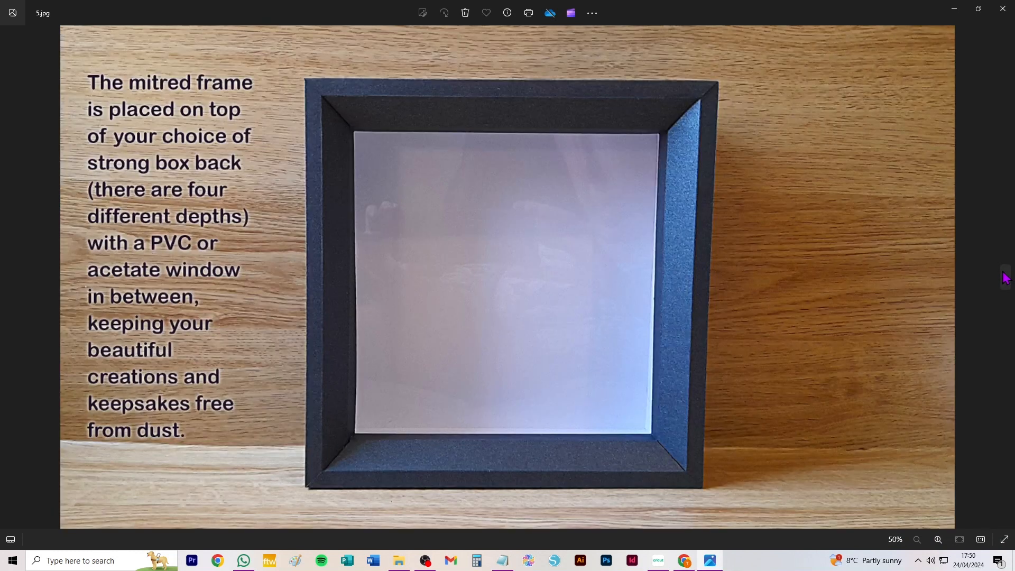
pyautogui.click(1005, 278)
pyautogui.click(1005, 277)
pyautogui.click(1005, 278)
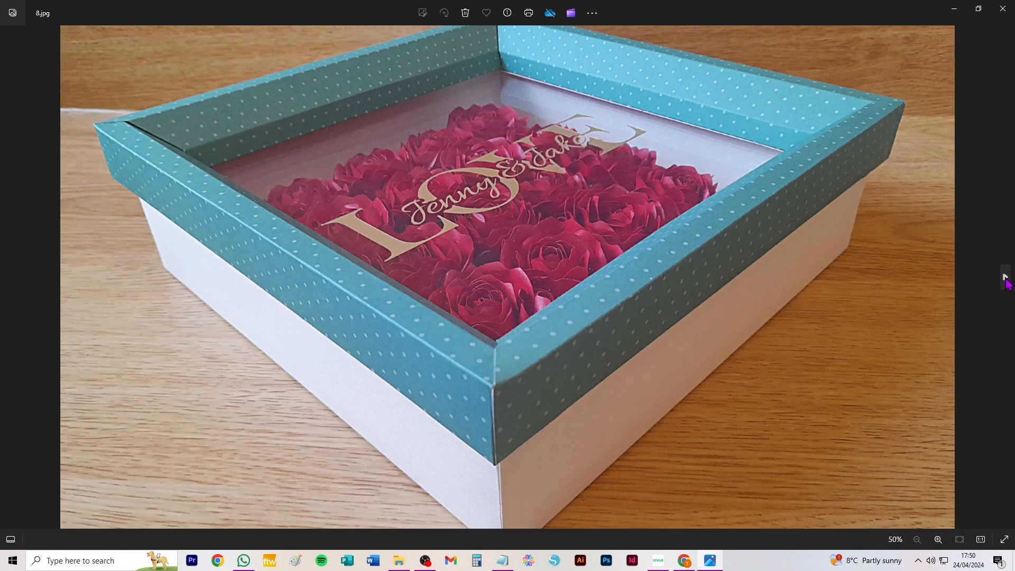
pyautogui.click(1006, 277)
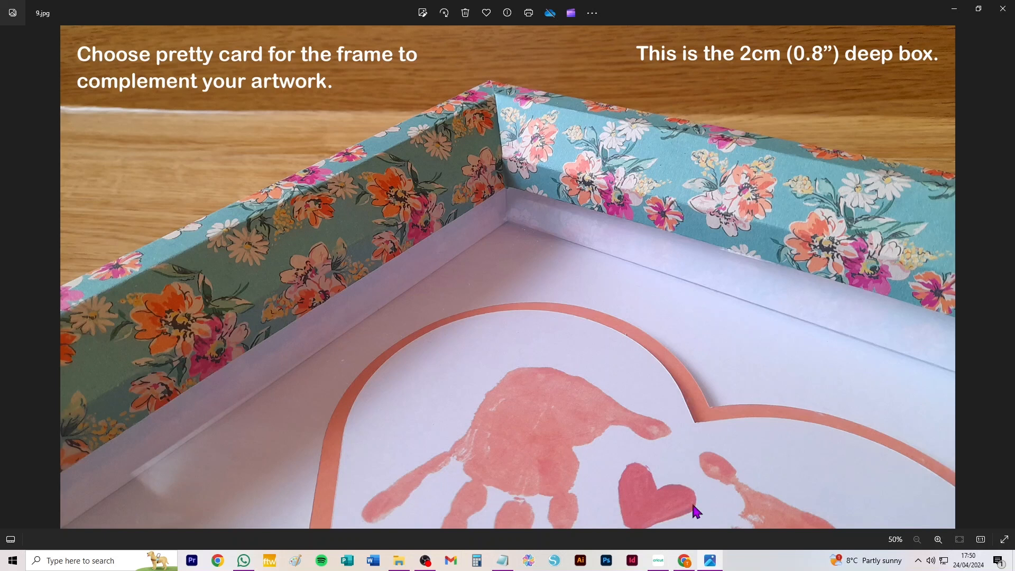
# Switch back to Cricut Design Space, ungroup the 20 mm box template and change its fold-line layer to Score.
pyautogui.click(658, 560)
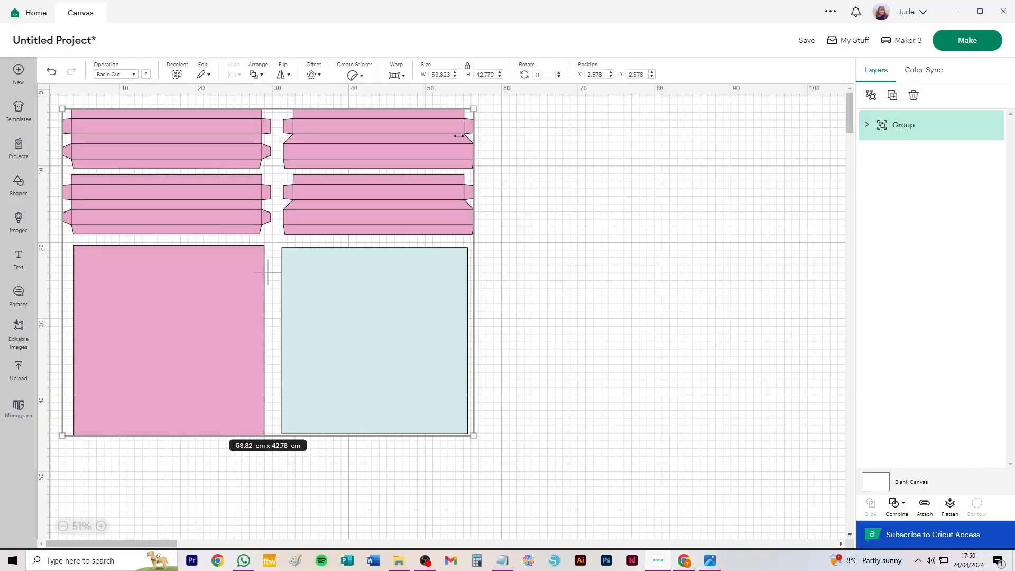
pyautogui.click(870, 96)
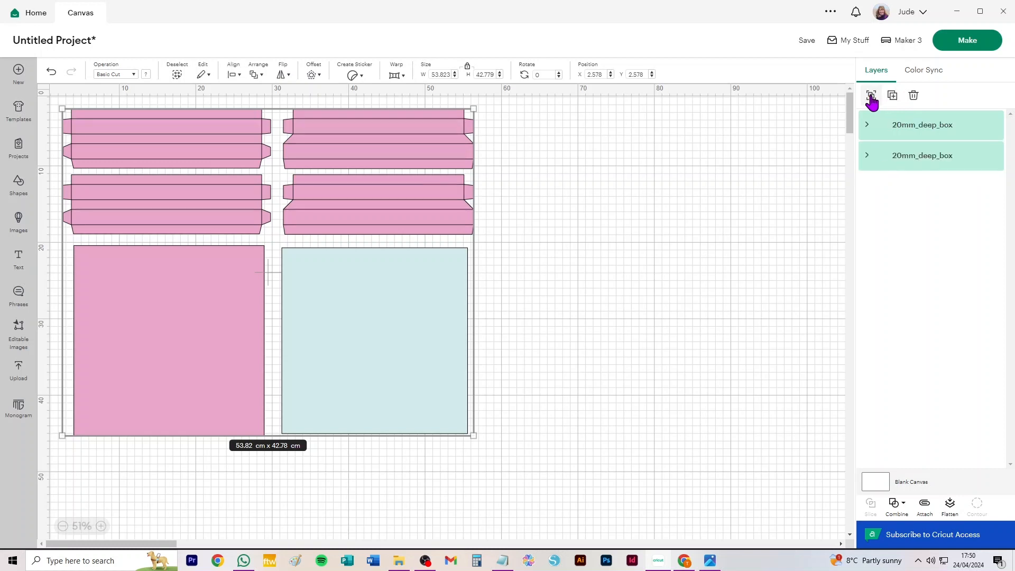
pyautogui.click(929, 134)
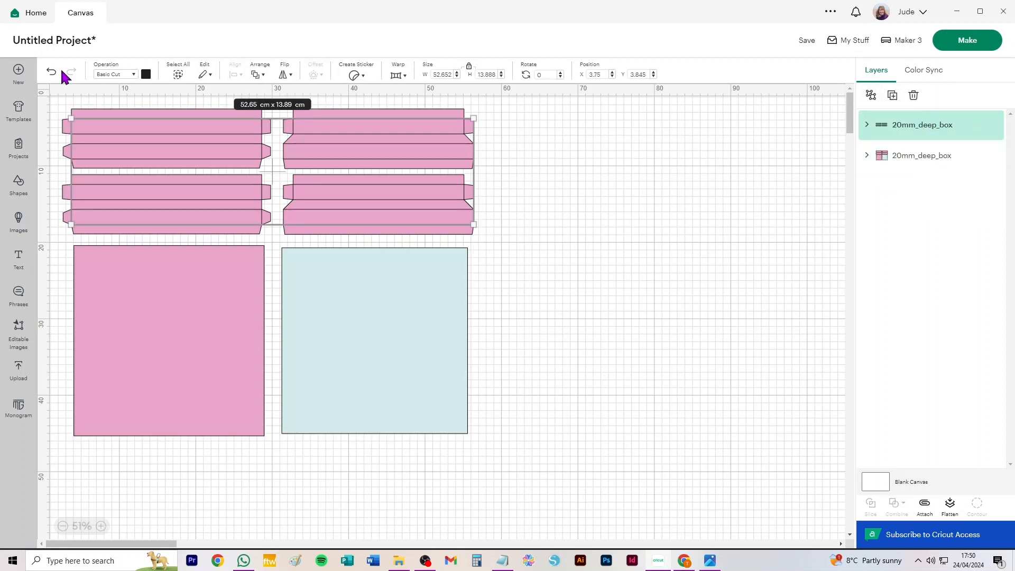
pyautogui.click(114, 74)
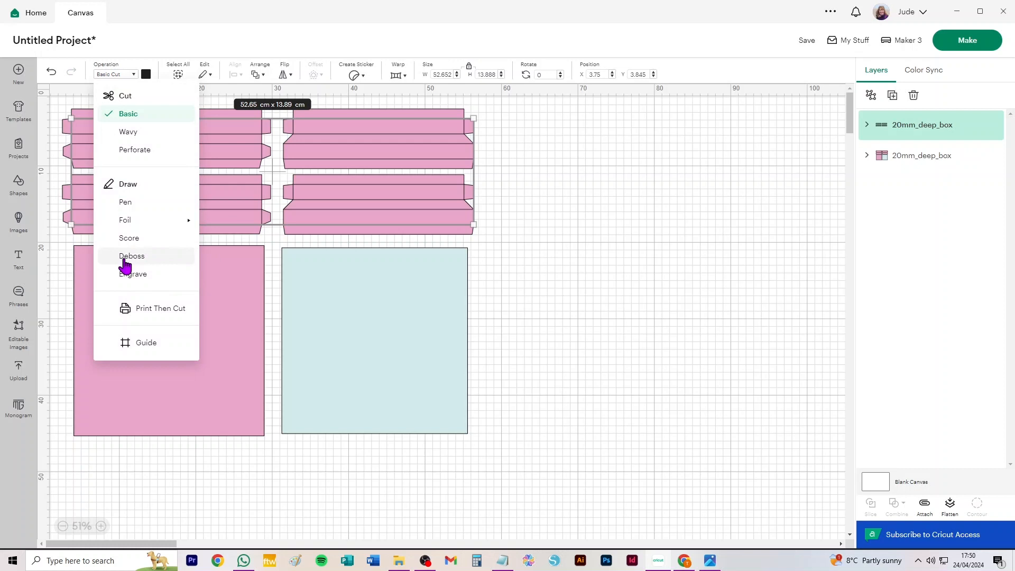
pyautogui.click(132, 238)
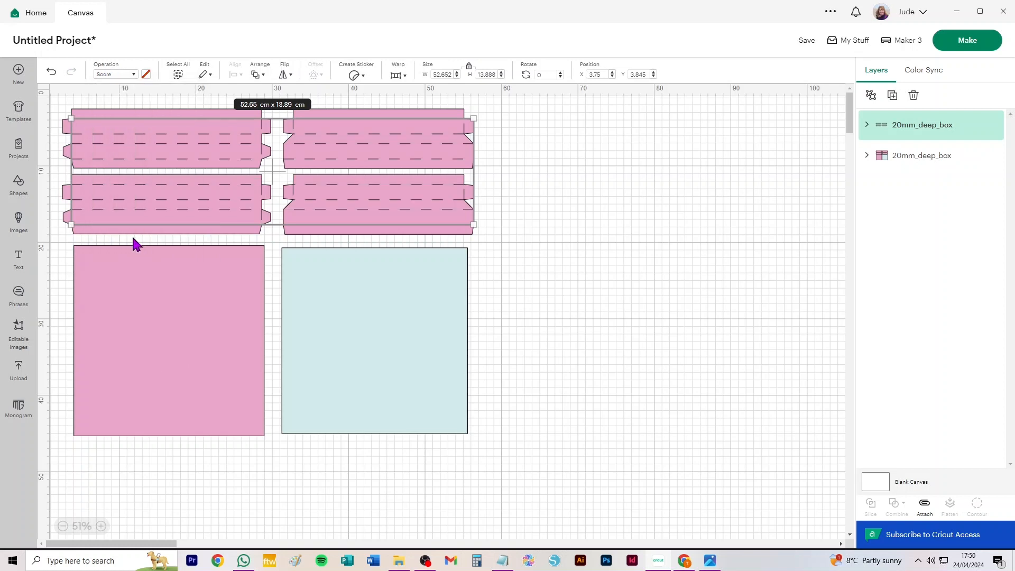
# Ungroup the score-line and cut-piece layers, and move the pale blue and pink squares well clear of the box strips.
pyautogui.click(870, 96)
pyautogui.click(928, 255)
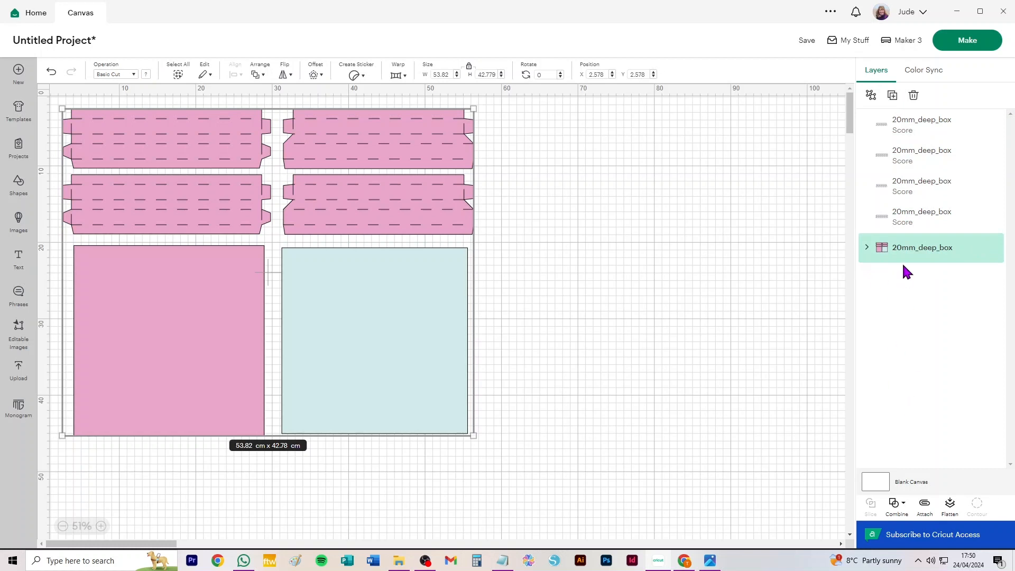
pyautogui.click(870, 96)
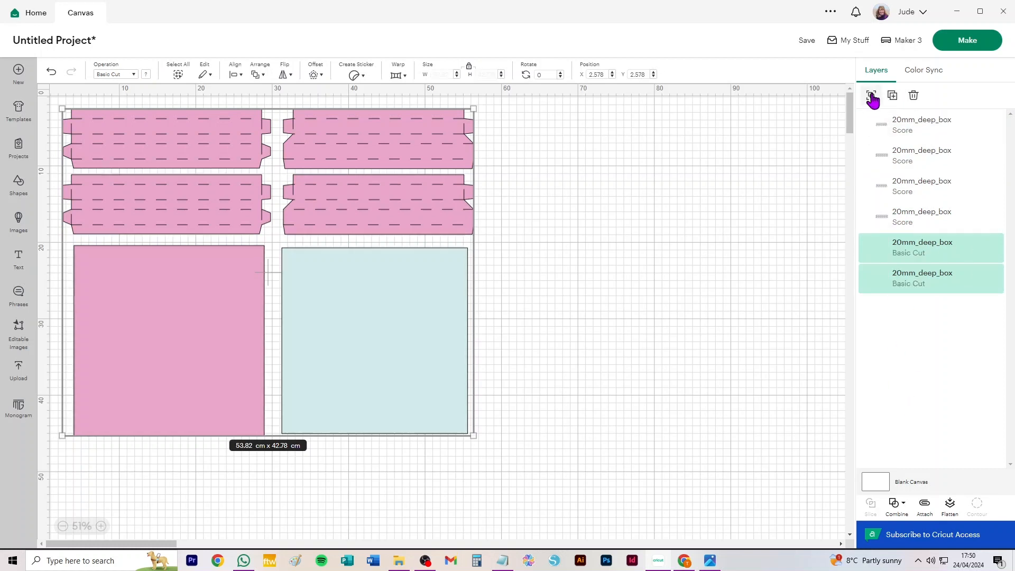
pyautogui.click(685, 213)
pyautogui.moveTo(391, 338); pyautogui.dragTo(678, 217)
pyautogui.moveTo(133, 300); pyautogui.dragTo(641, 403)
# Attach the score lines to each of the two strips in the second column.
pyautogui.moveTo(492, 296); pyautogui.dragTo(275, 168)
pyautogui.hotkey('ctrl', 'alt', 'a')
pyautogui.moveTo(530, 106); pyautogui.dragTo(287, 170)
pyautogui.hotkey('ctrl', 'alt', 'a')
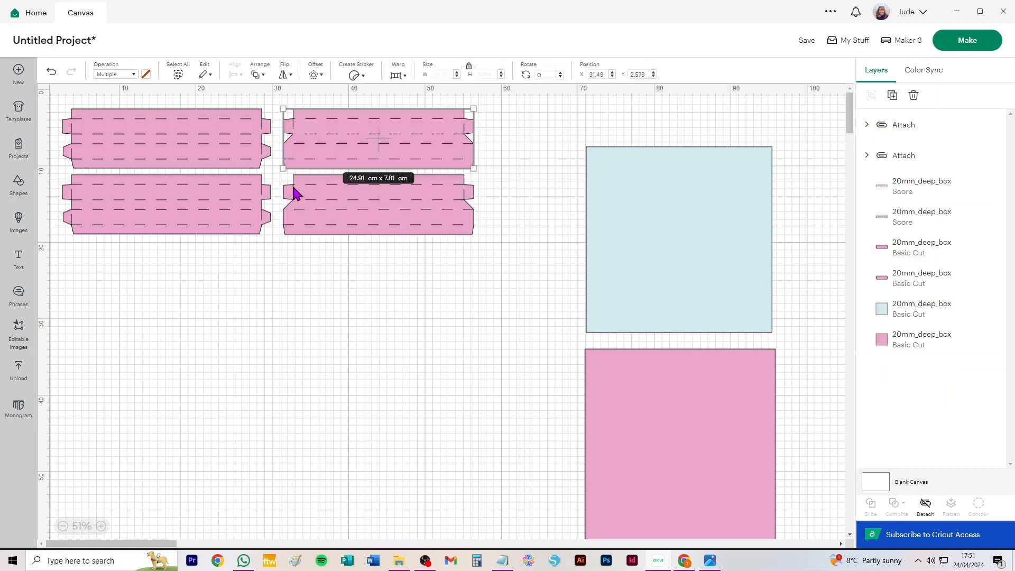
# Attach the score lines to both first-column strips, placing the lower strip beneath the second column.
pyautogui.click(97, 239)
pyautogui.moveTo(66, 269); pyautogui.dragTo(272, 170)
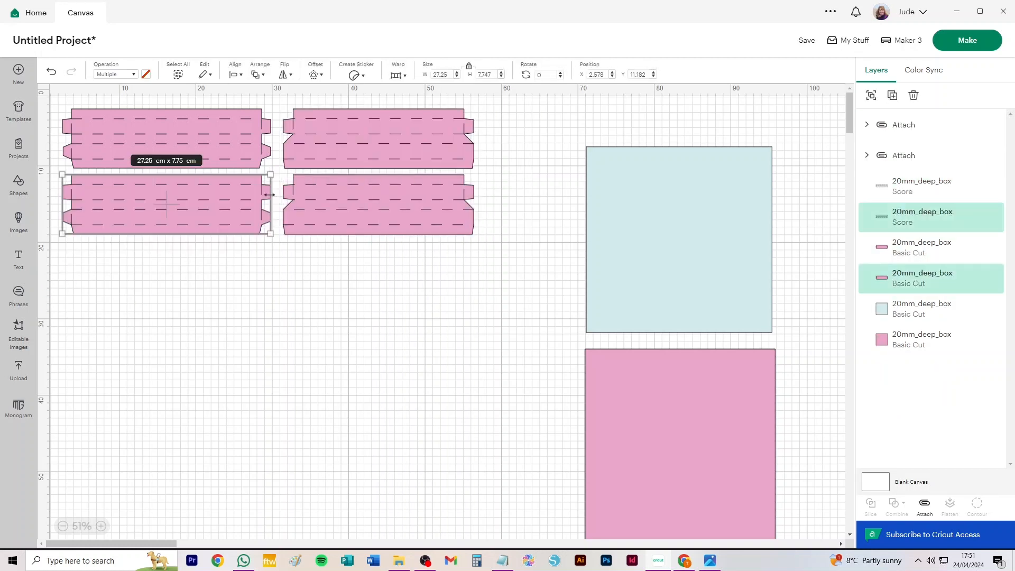
pyautogui.hotkey('ctrl', 'alt', 'a')
pyautogui.moveTo(200, 198); pyautogui.dragTo(416, 264)
pyautogui.moveTo(264, 192); pyautogui.dragTo(50, 93)
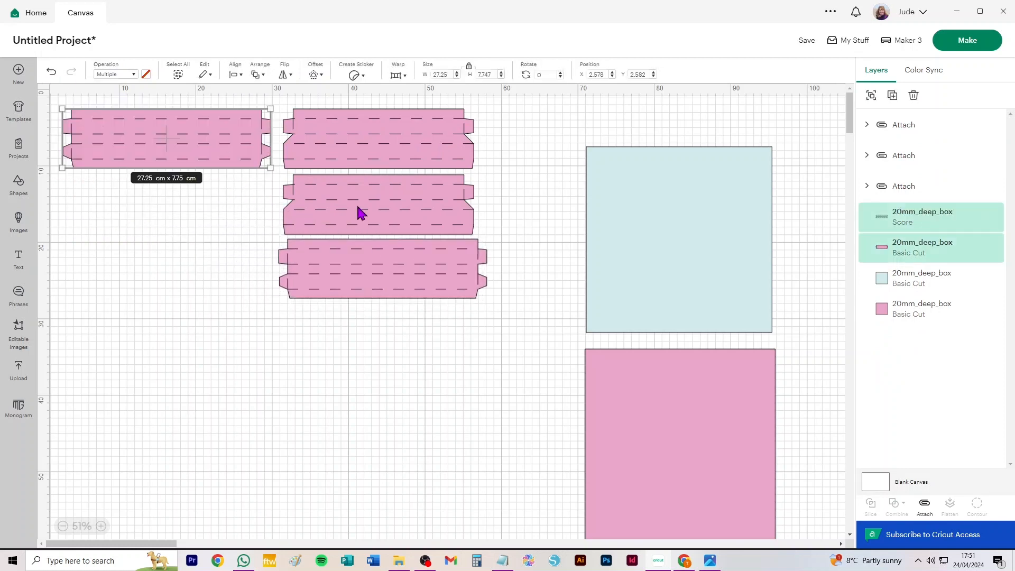
pyautogui.hotkey('ctrl', 'alt', 'a')
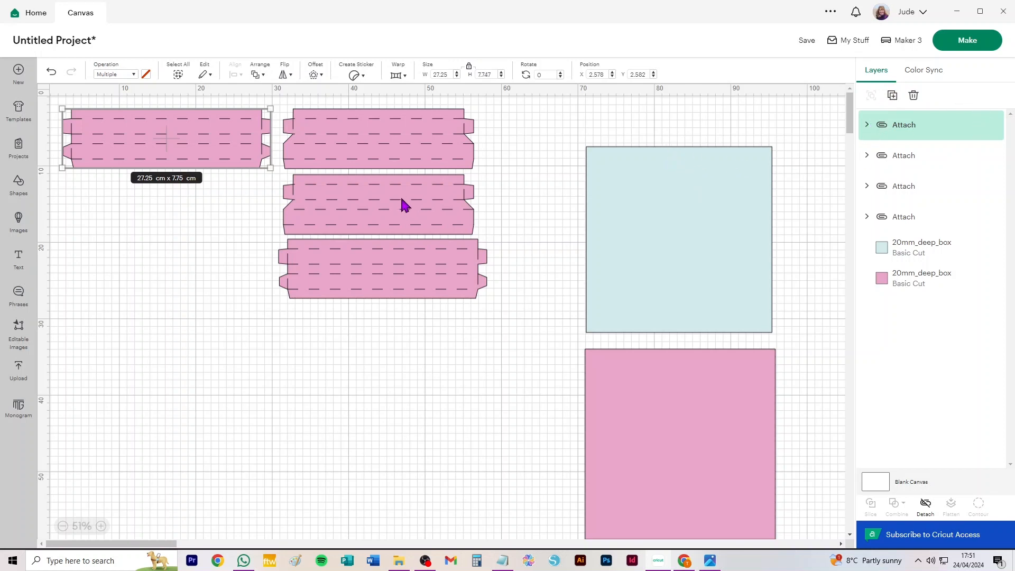
# Prepare the mats and set the pale blue mat's material size to 30.5 cm x 30.5 cm.
pyautogui.click(967, 41)
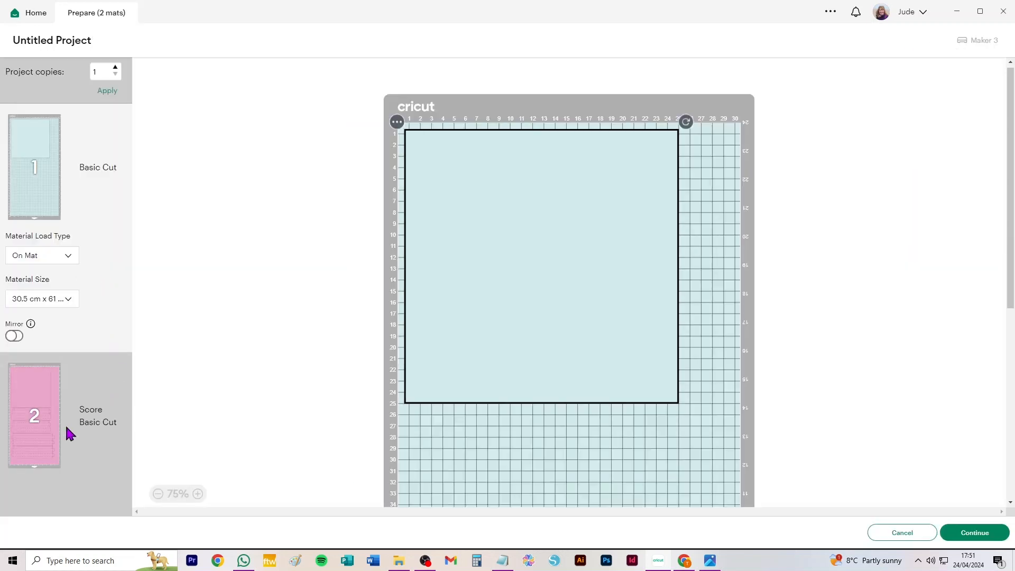
pyautogui.click(60, 301)
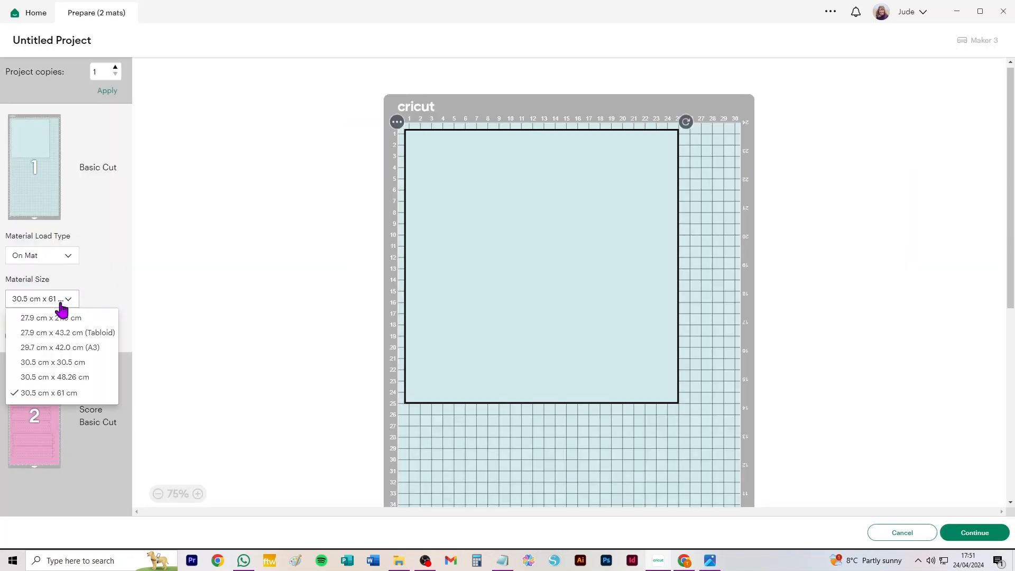
pyautogui.click(59, 363)
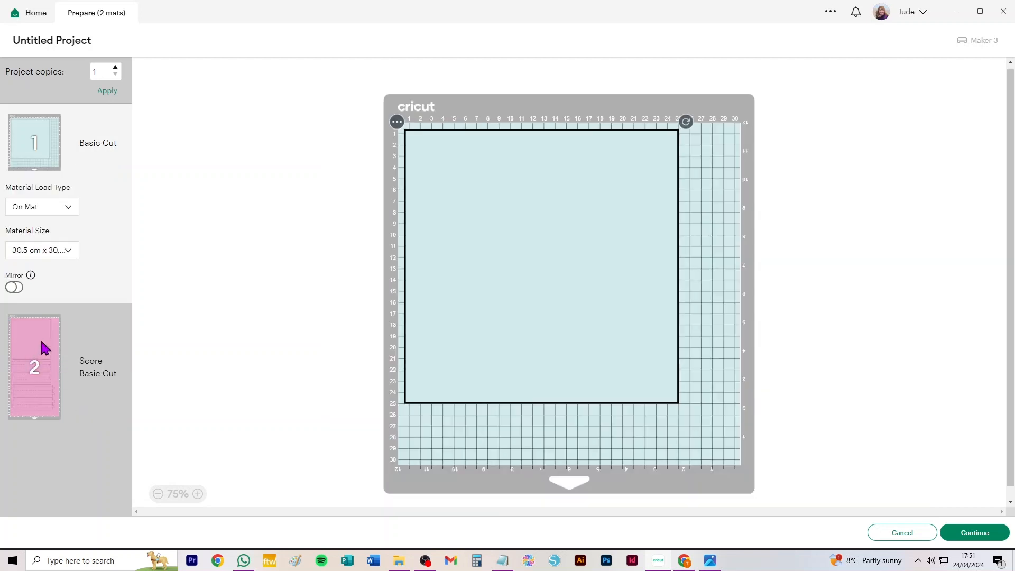
# Set the pink score-and-cut mat's material size to 30.5 cm x 30.5 cm, review the resulting mats and return to the canvas.
pyautogui.click(43, 343)
pyautogui.click(50, 376)
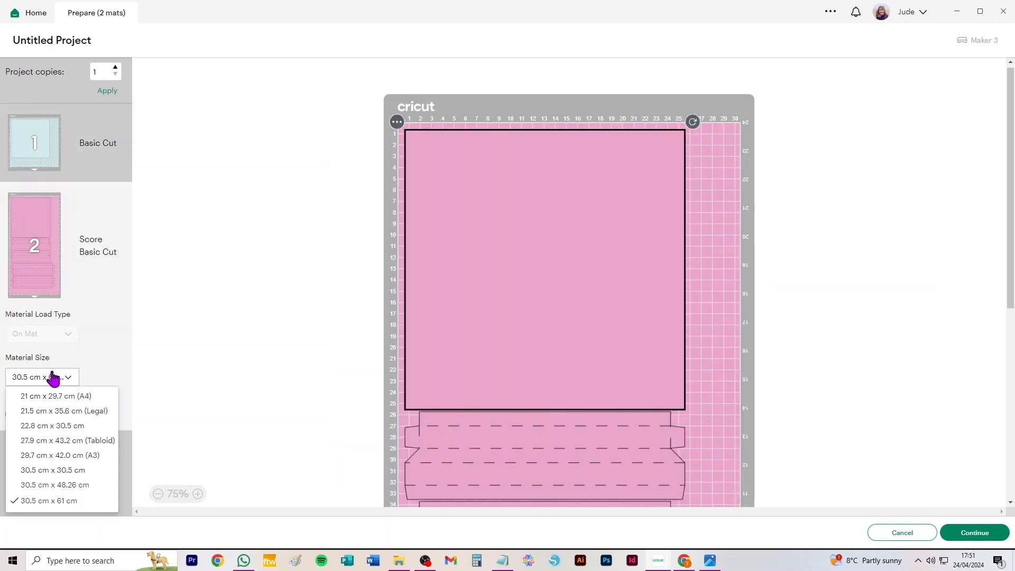
pyautogui.click(69, 471)
pyautogui.scroll(-1, 90, 405)
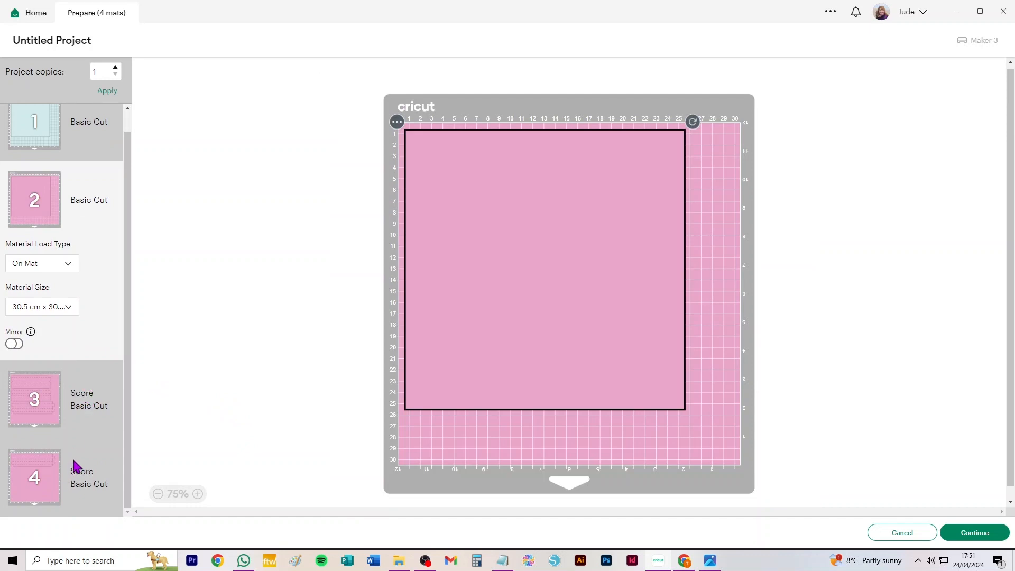
pyautogui.scroll(1, 76, 465)
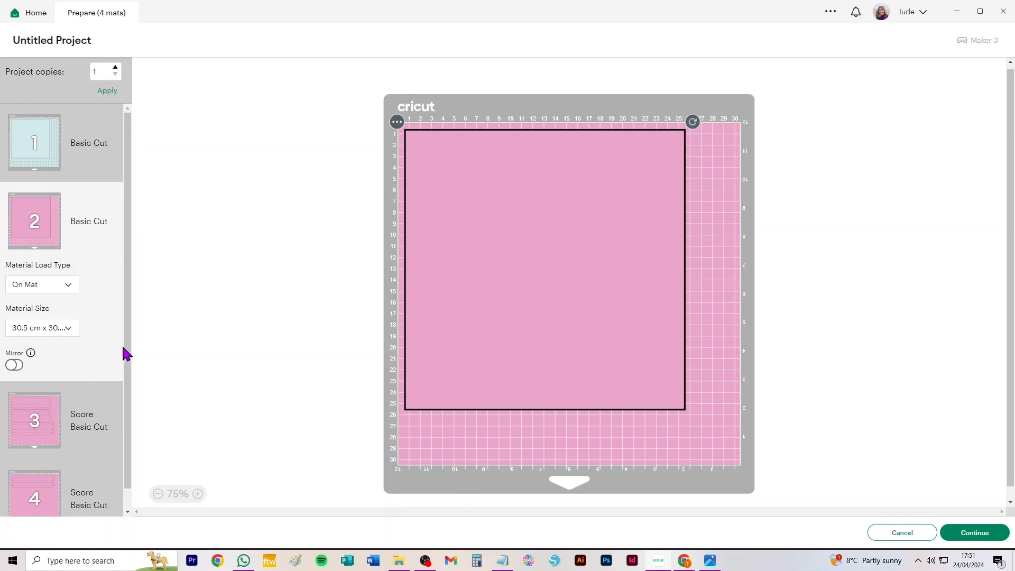
pyautogui.click(905, 534)
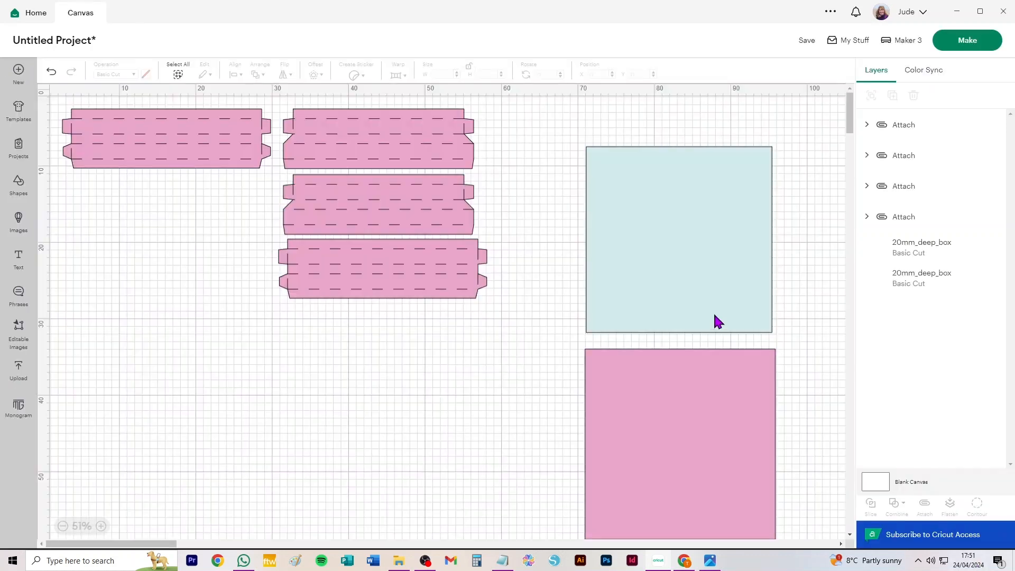
# Recolour the large pink square blue so it goes on a separate mat from the box strips.
pyautogui.click(750, 410)
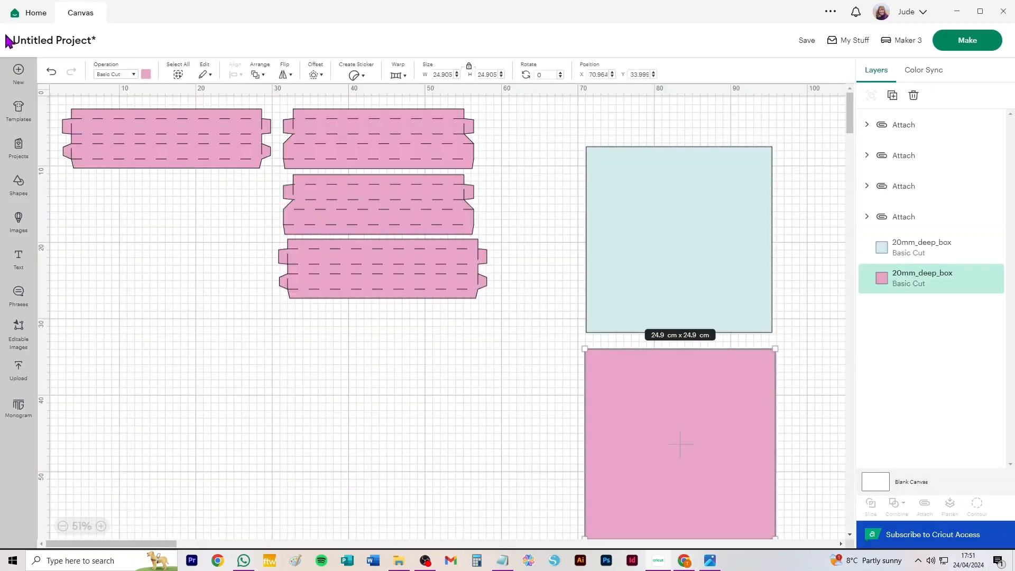
pyautogui.click(146, 74)
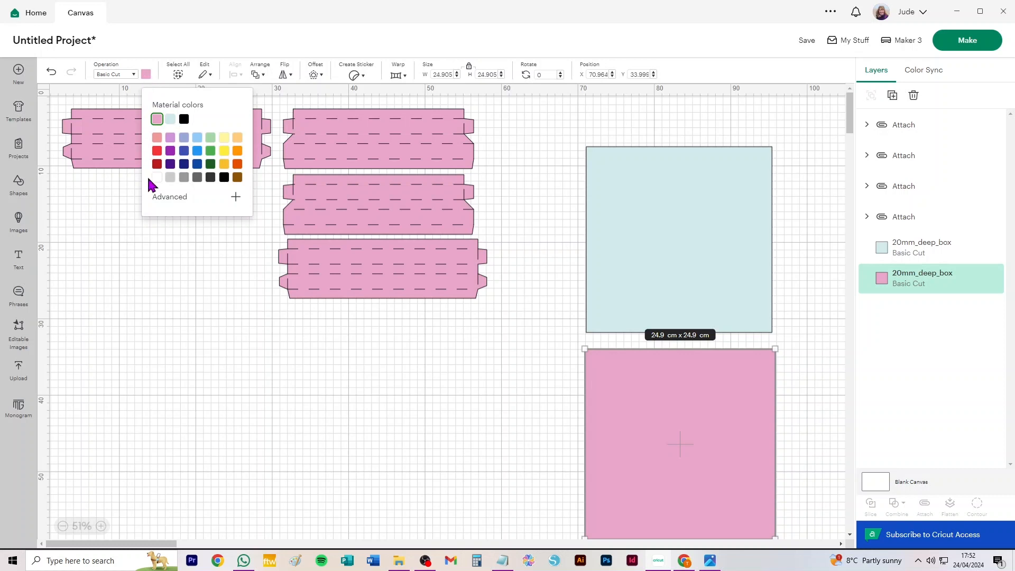
pyautogui.click(197, 151)
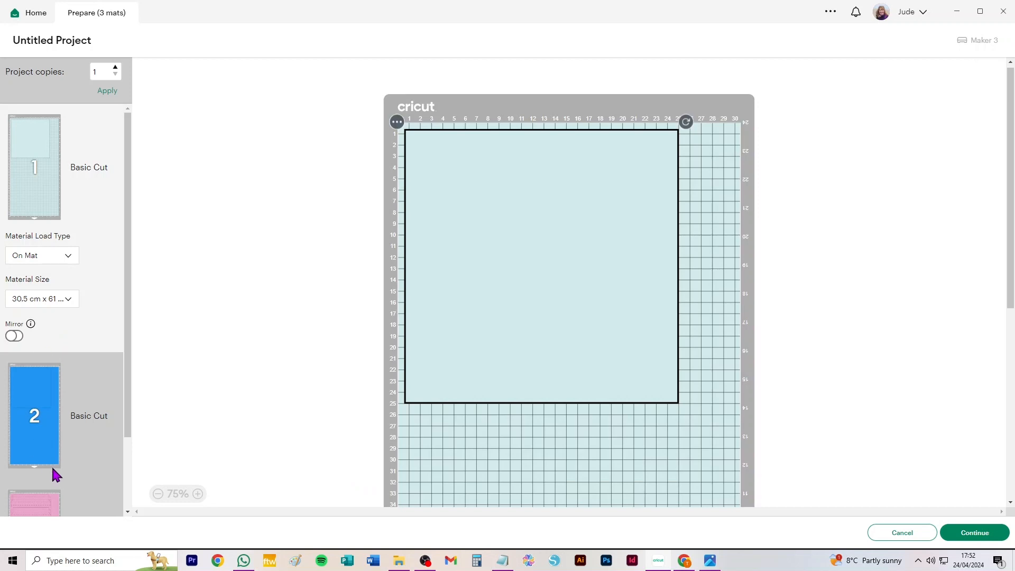
# Prepare the mats again, set the pink score-and-cut mat to 21 cm x 29.7 cm (A4), review all mats and return to the canvas.
pyautogui.scroll(-1, 77, 425)
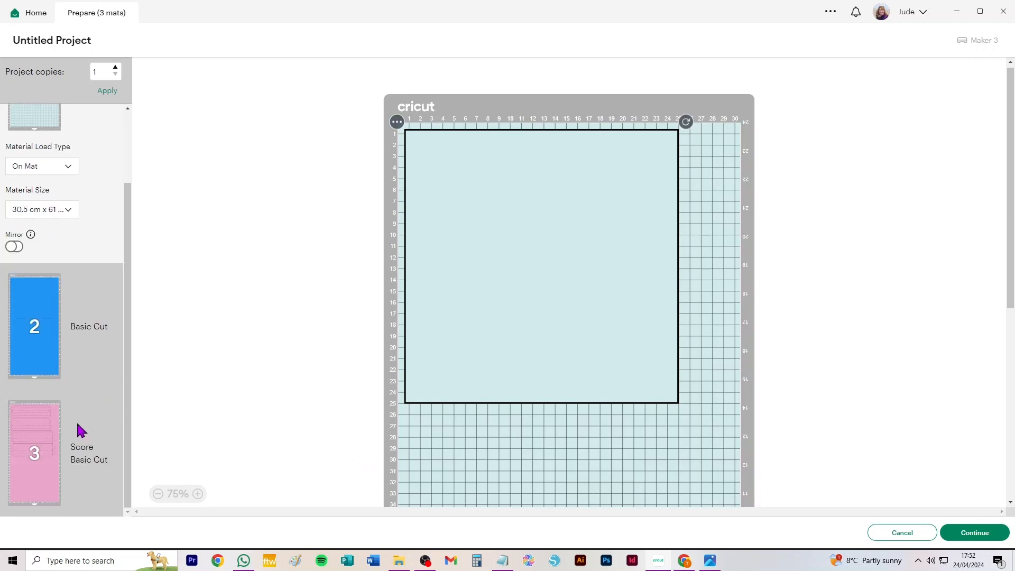
pyautogui.click(39, 410)
pyautogui.click(39, 465)
pyautogui.click(39, 483)
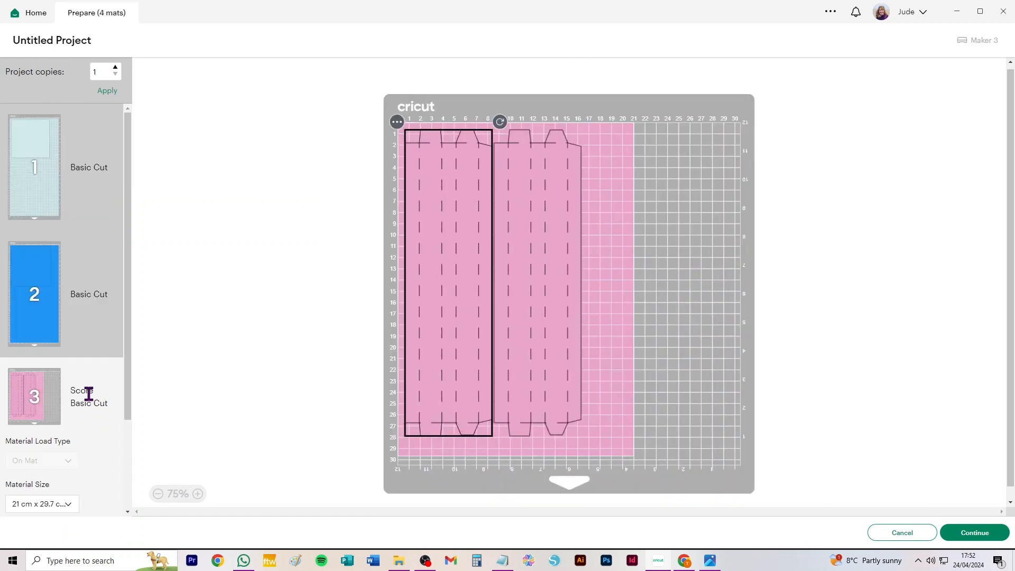
pyautogui.scroll(-3, 86, 397)
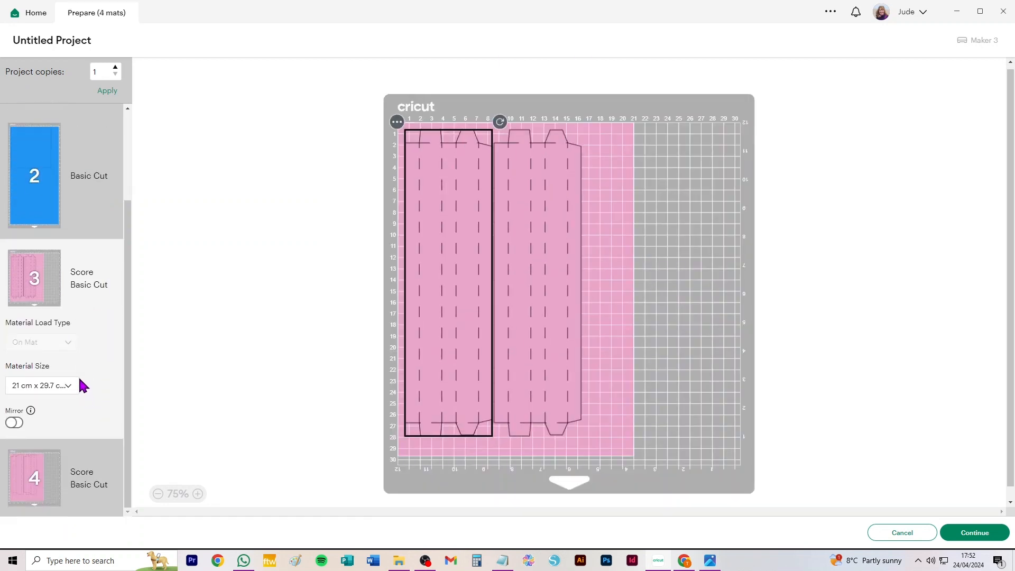
pyautogui.scroll(3, 81, 380)
pyautogui.scroll(-3, 81, 381)
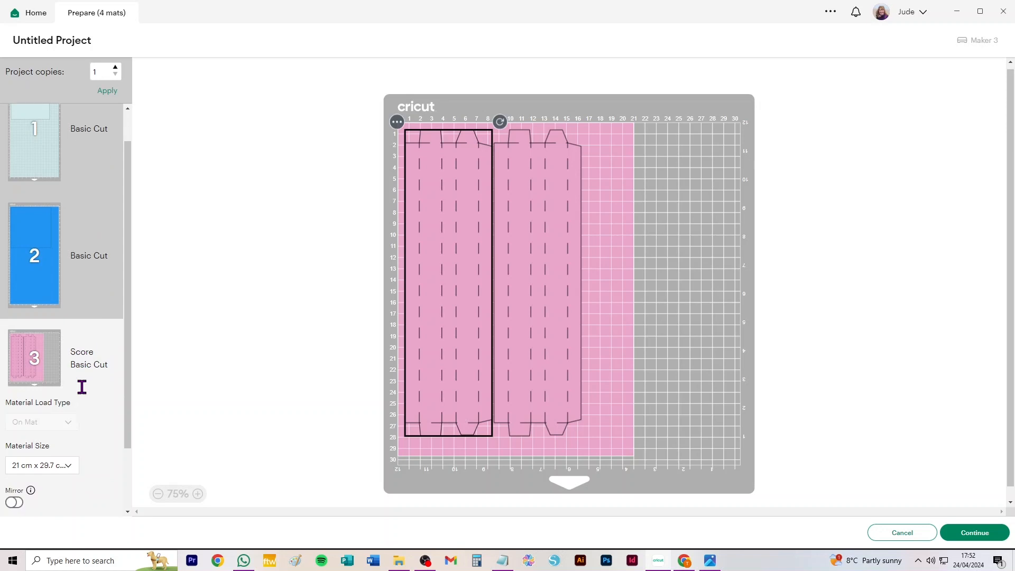
pyautogui.scroll(3, 81, 382)
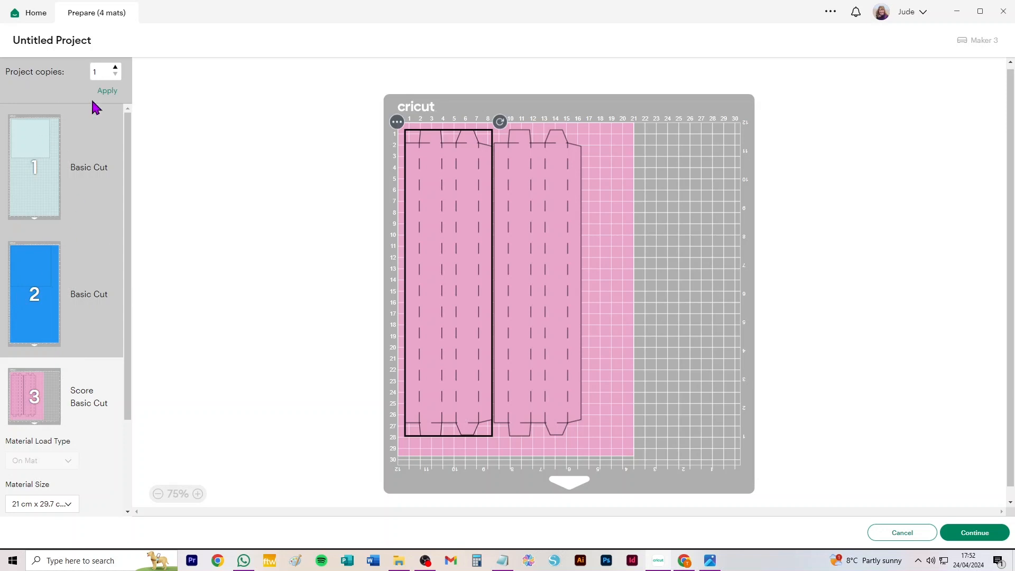
pyautogui.click(918, 533)
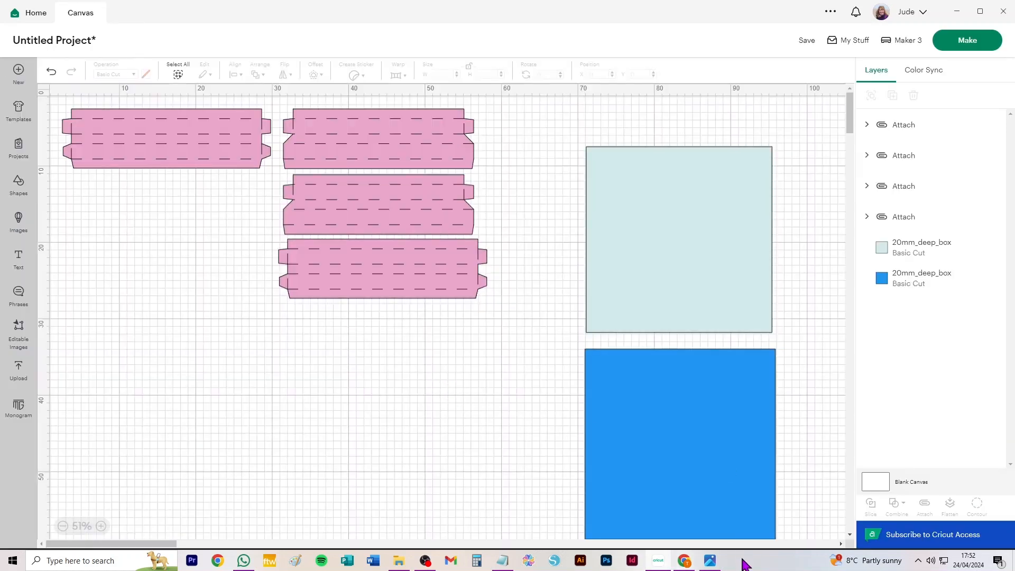
# Switch to the Photos viewer and show the finished frame picture 10.jpg.
pyautogui.click(710, 560)
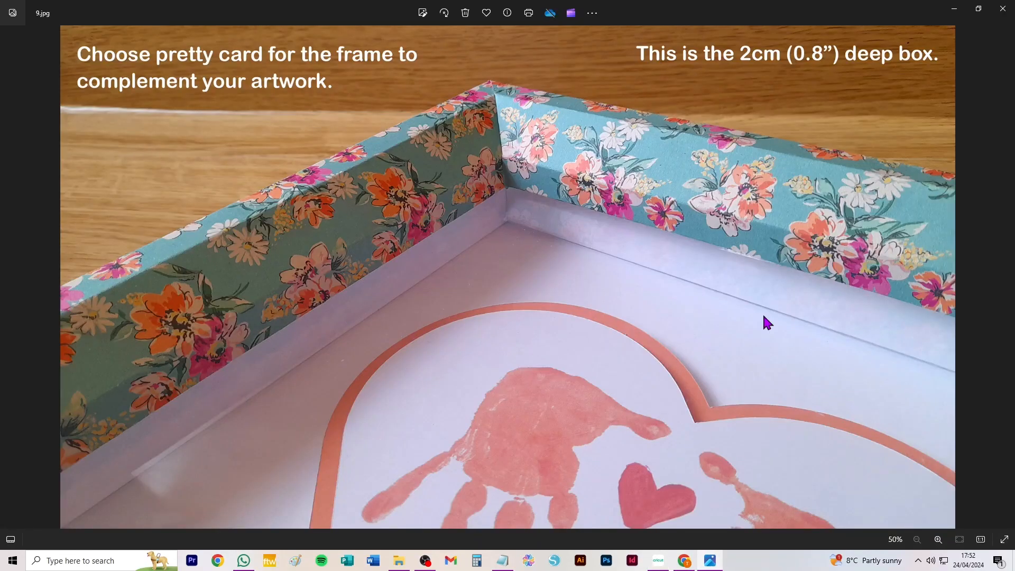
pyautogui.click(1004, 276)
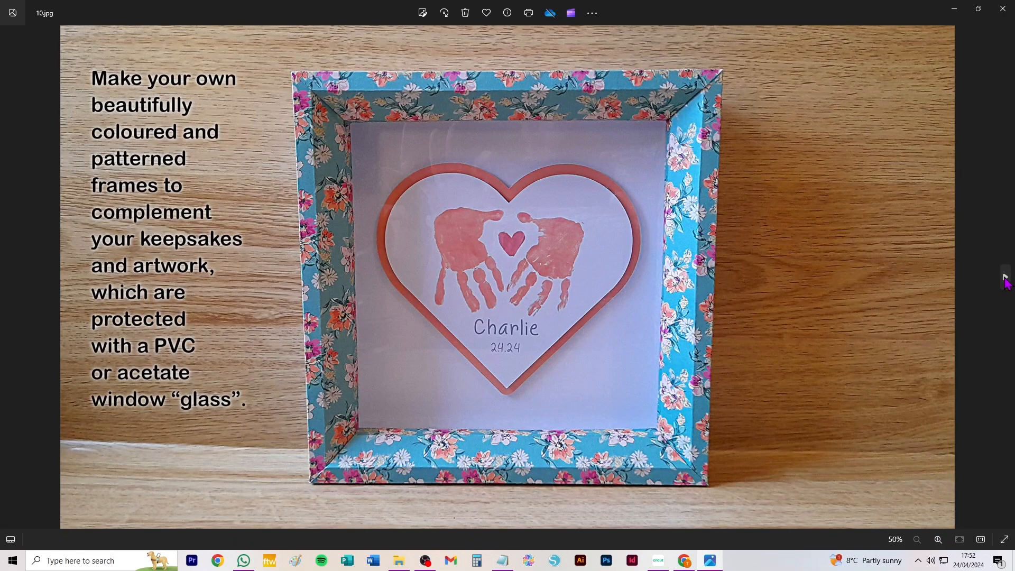